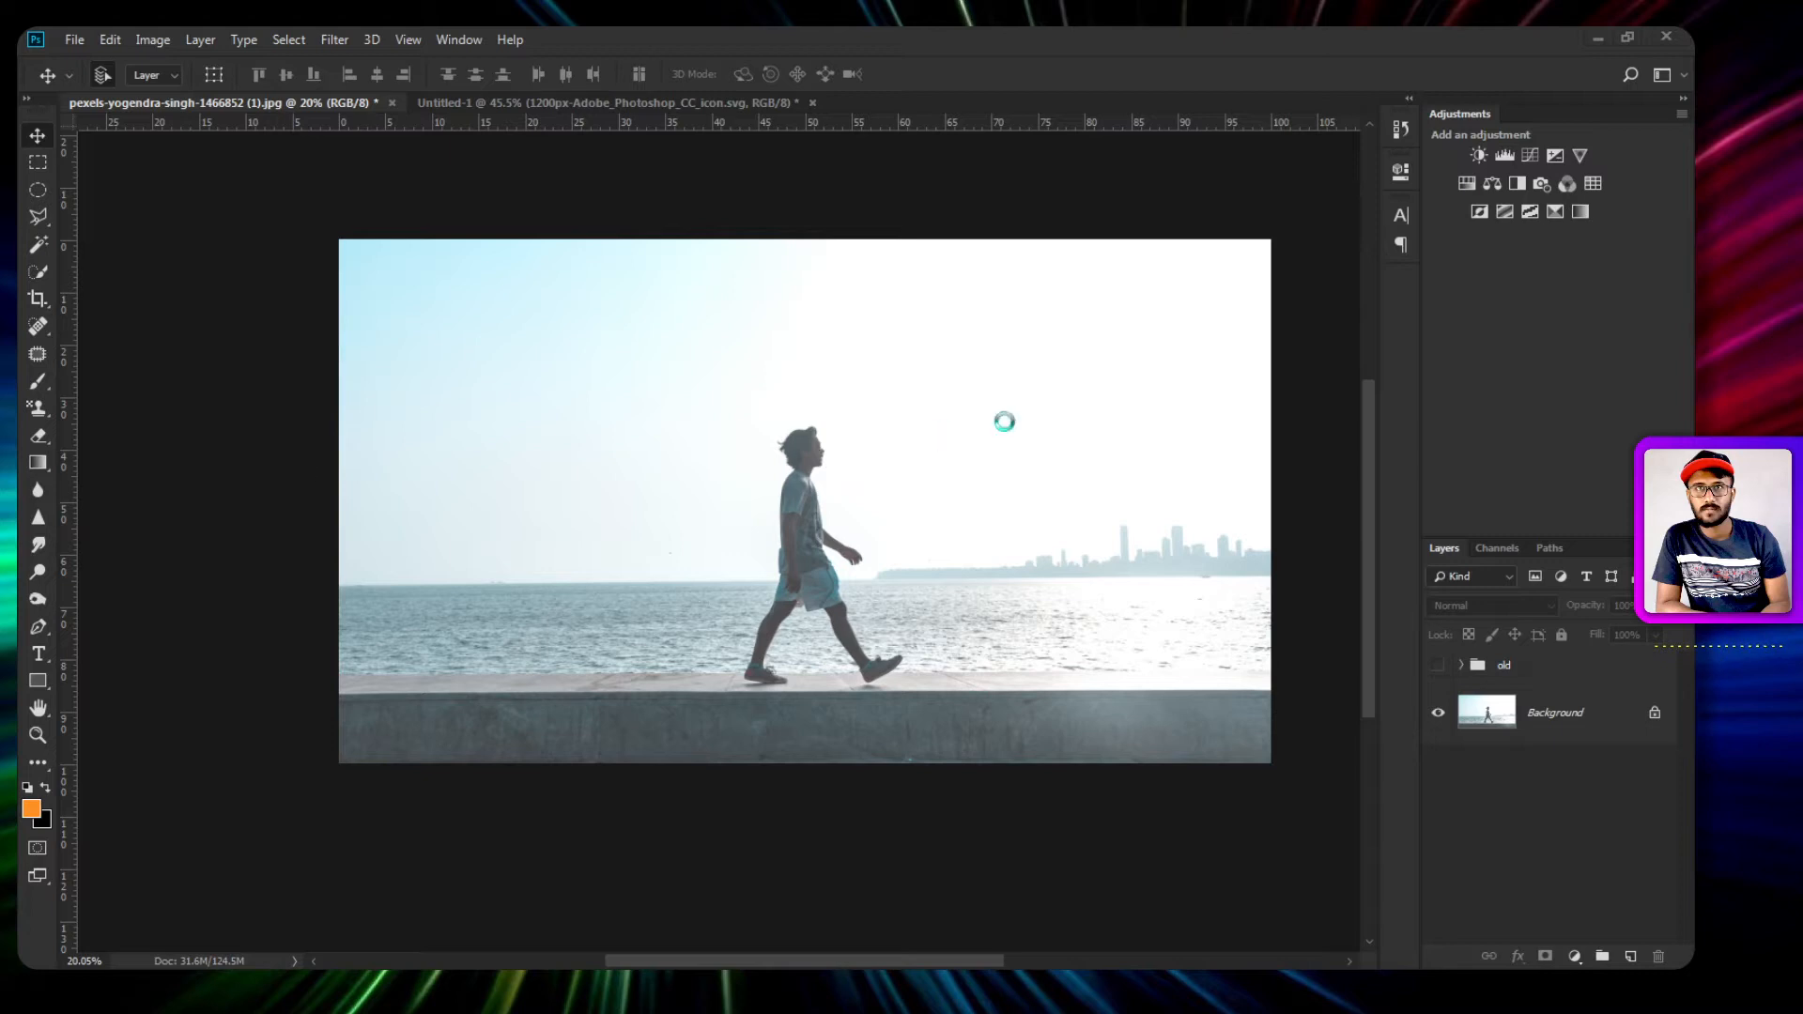
Place the sunset sky image over the photo, enlarge it to about 2135% wide and 2538% high, and cover the sky down to the sea.
drag(949, 429, 932, 455)
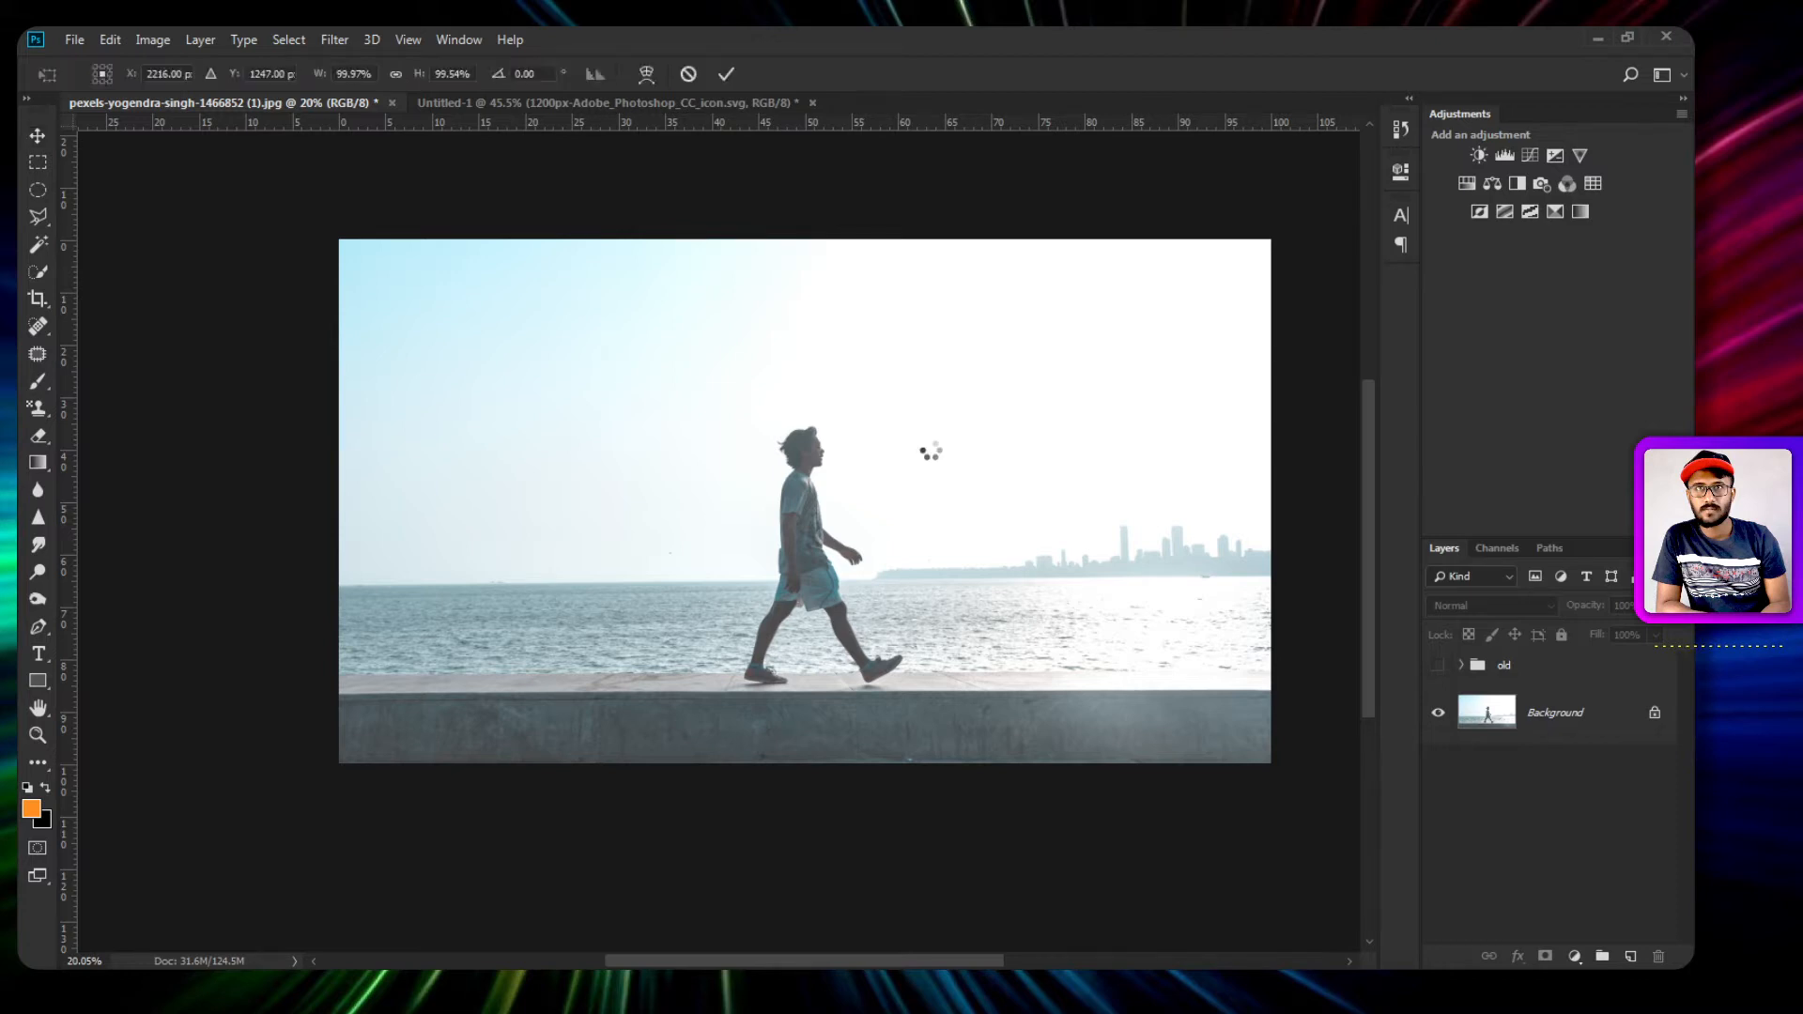
drag(829, 489, 1248, 221)
drag(1040, 392, 601, 432)
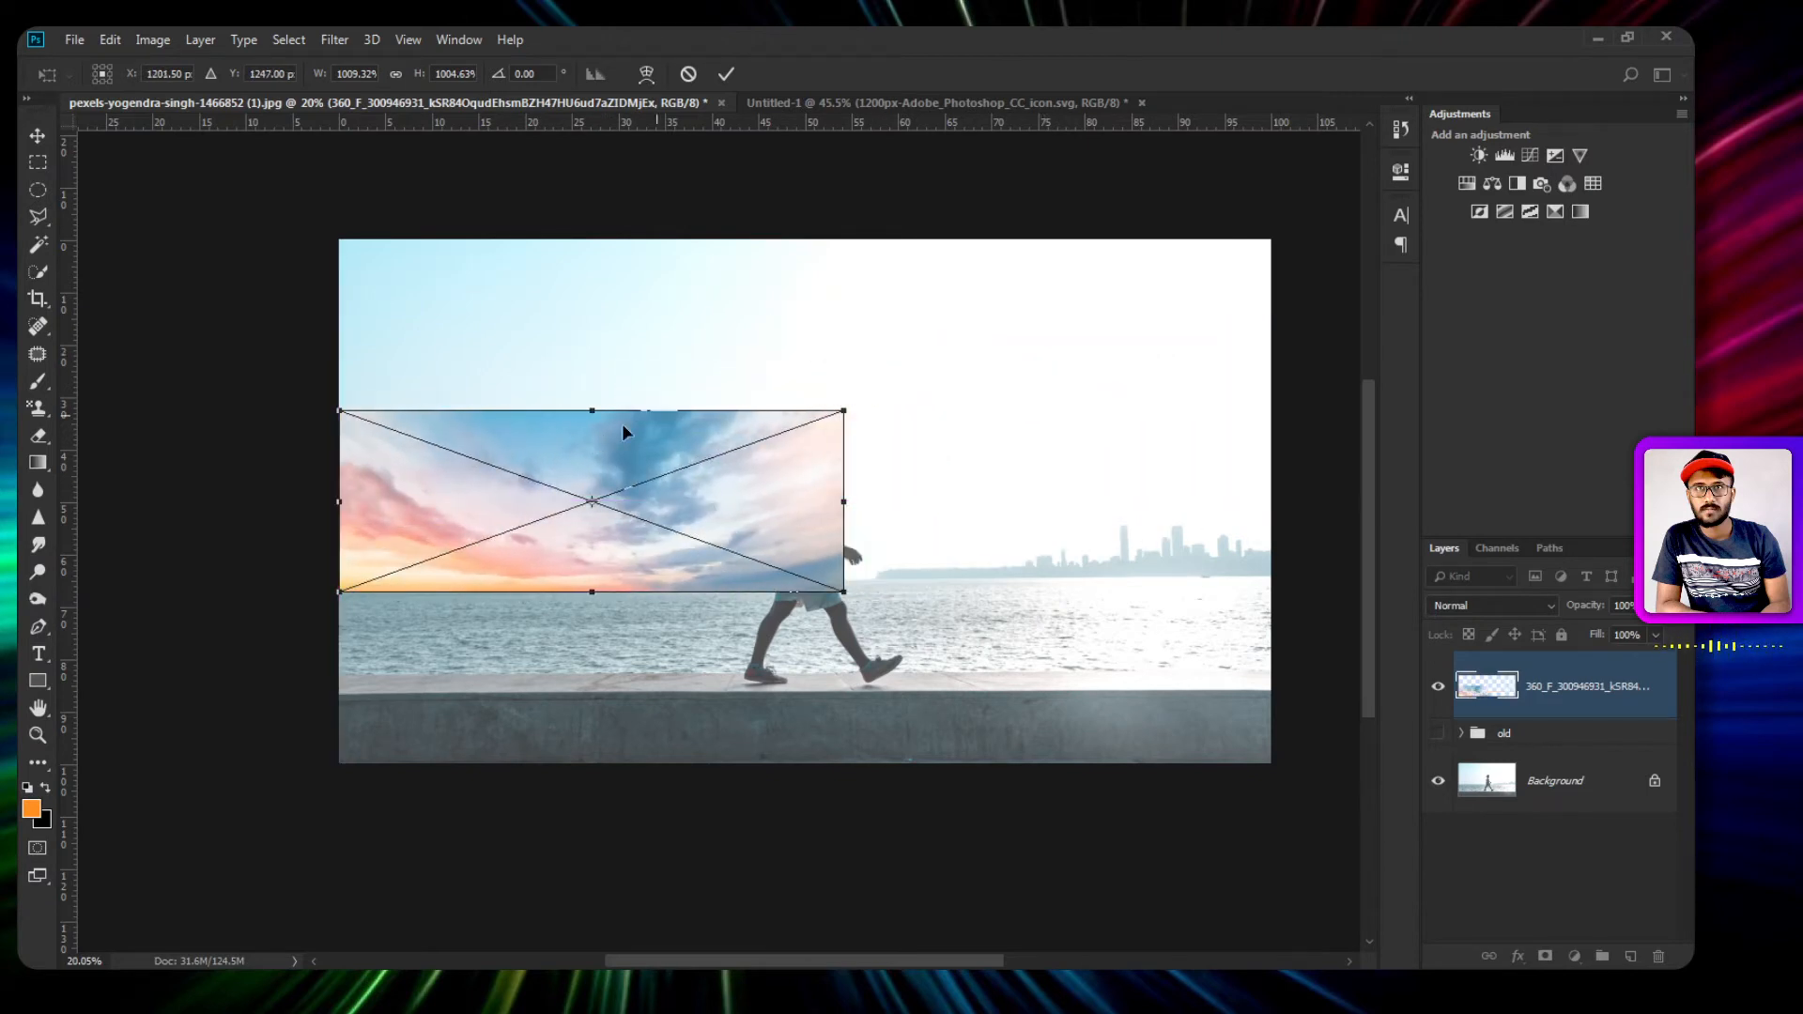
drag(844, 408, 990, 356)
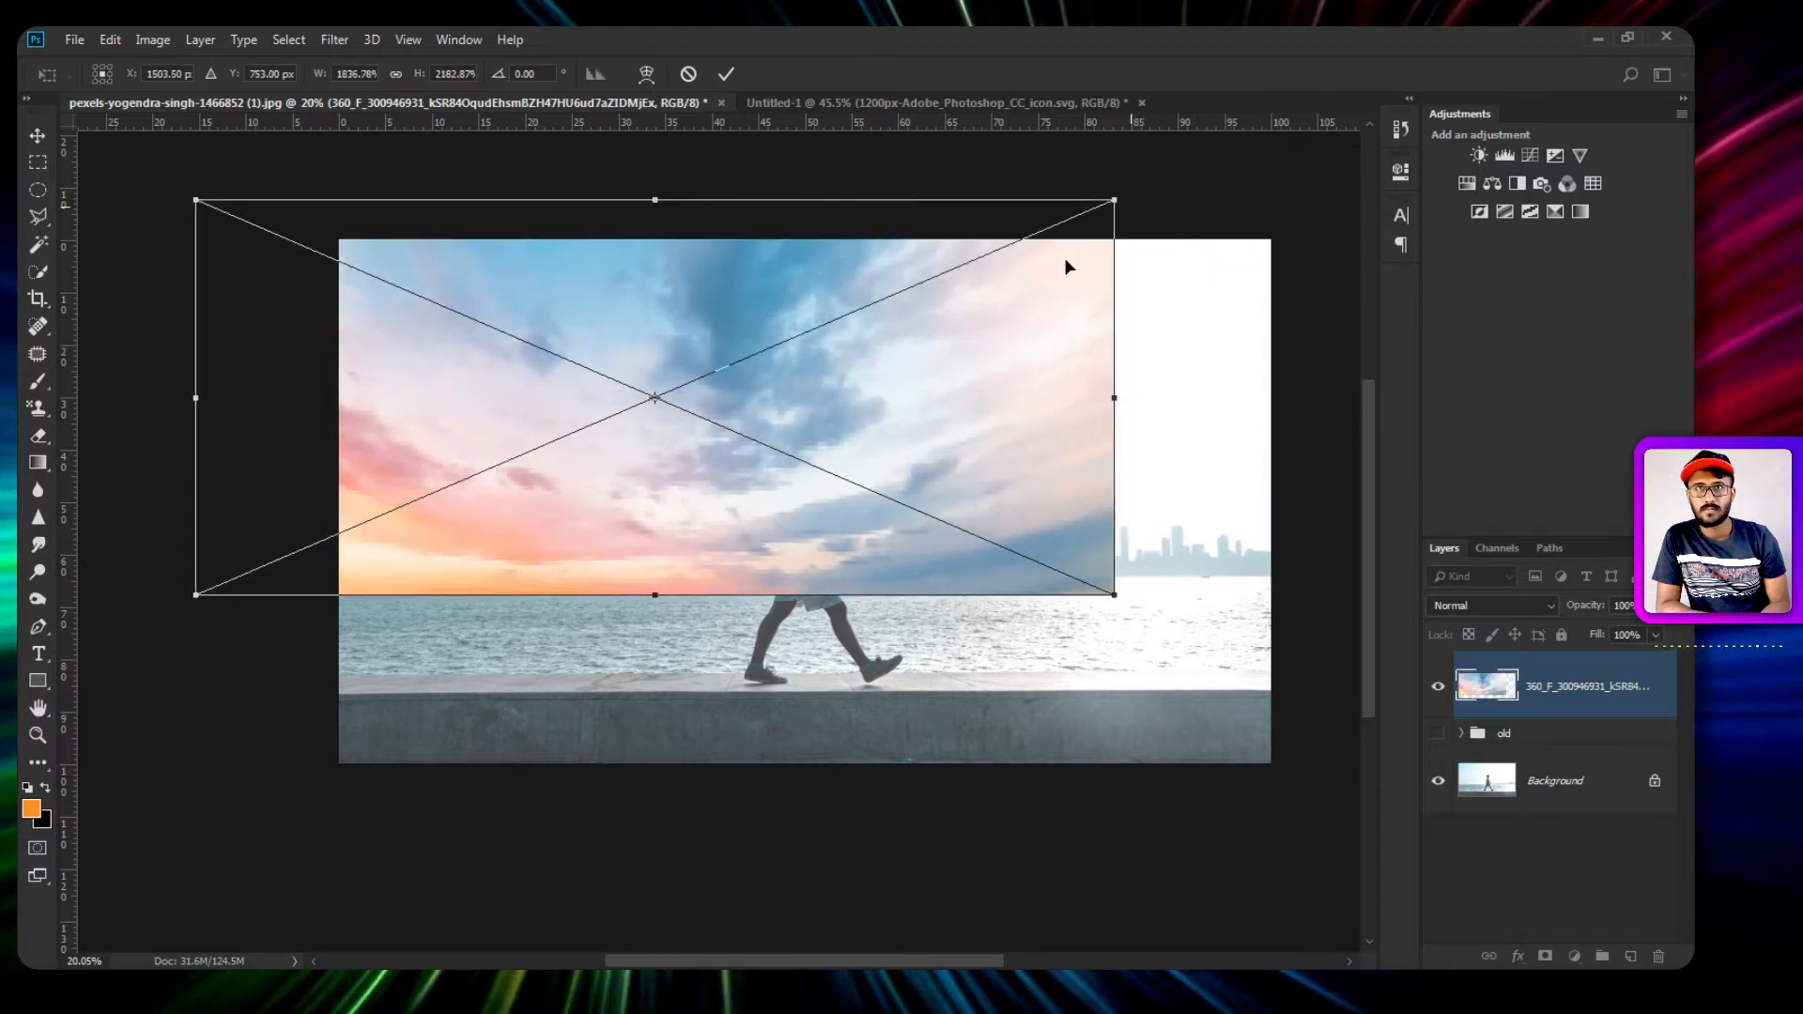
drag(1117, 197, 1260, 128)
drag(962, 419, 1014, 404)
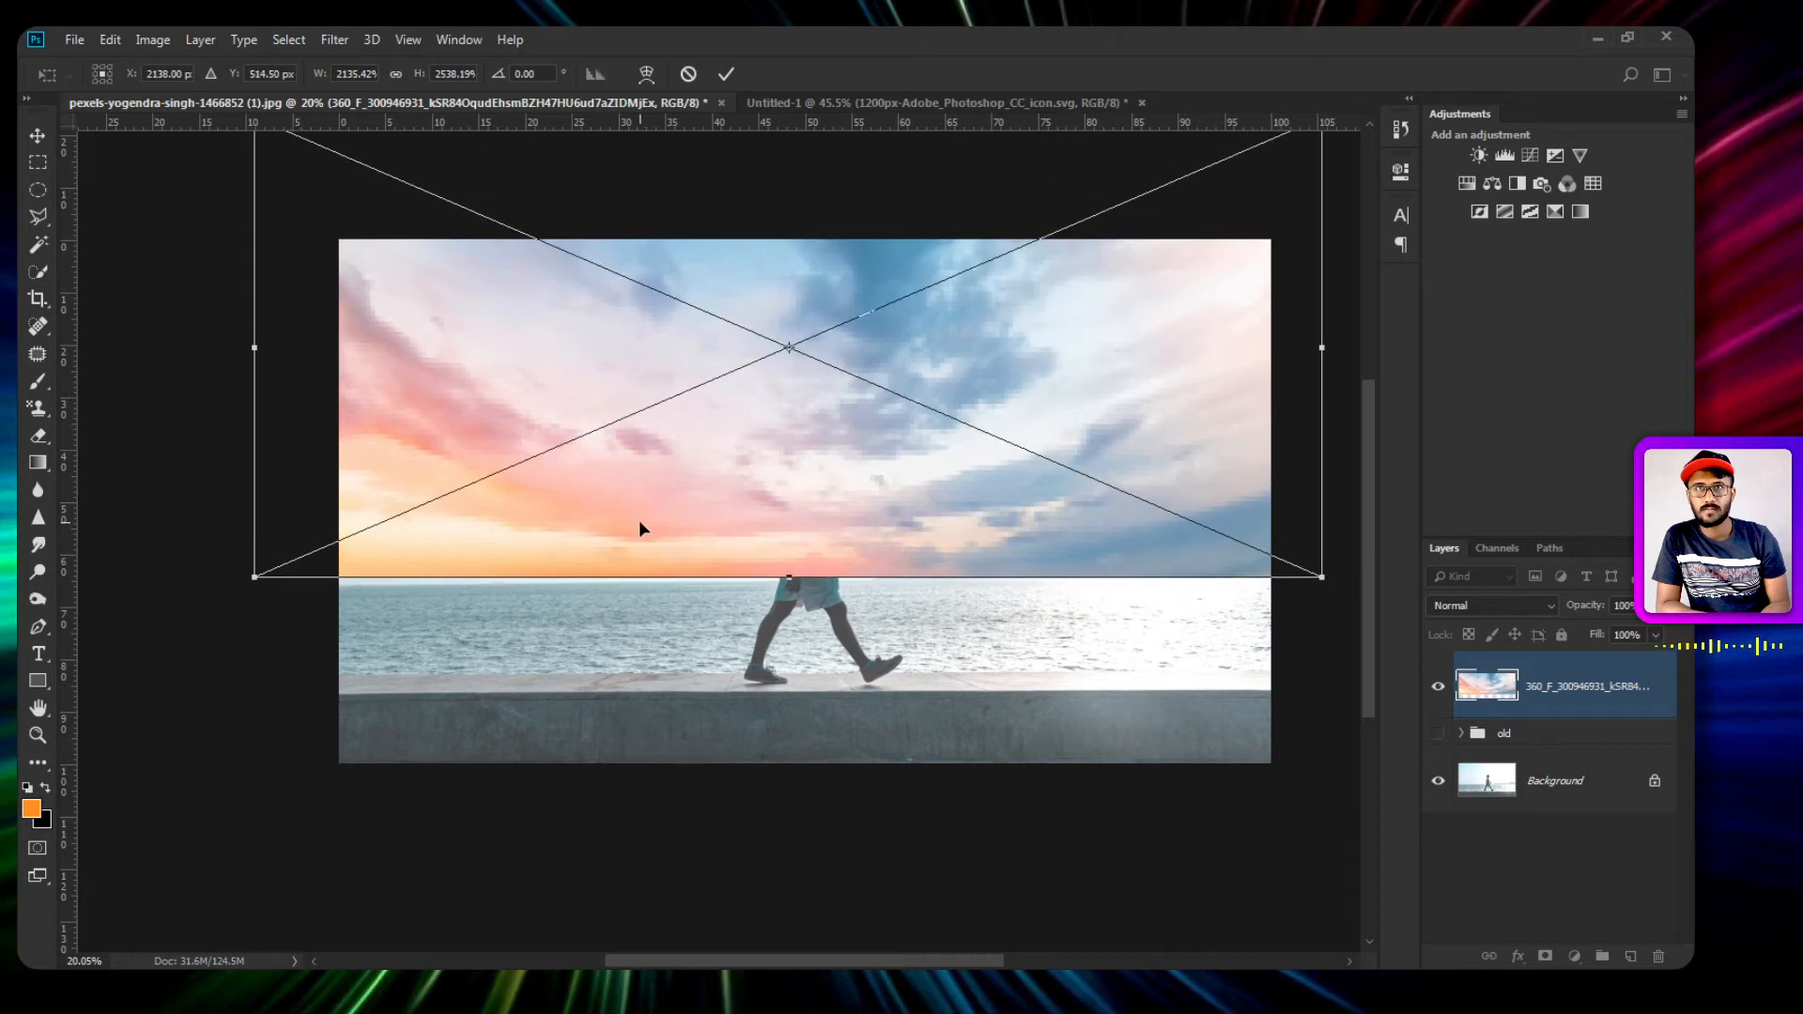
drag(1069, 297, 869, 368)
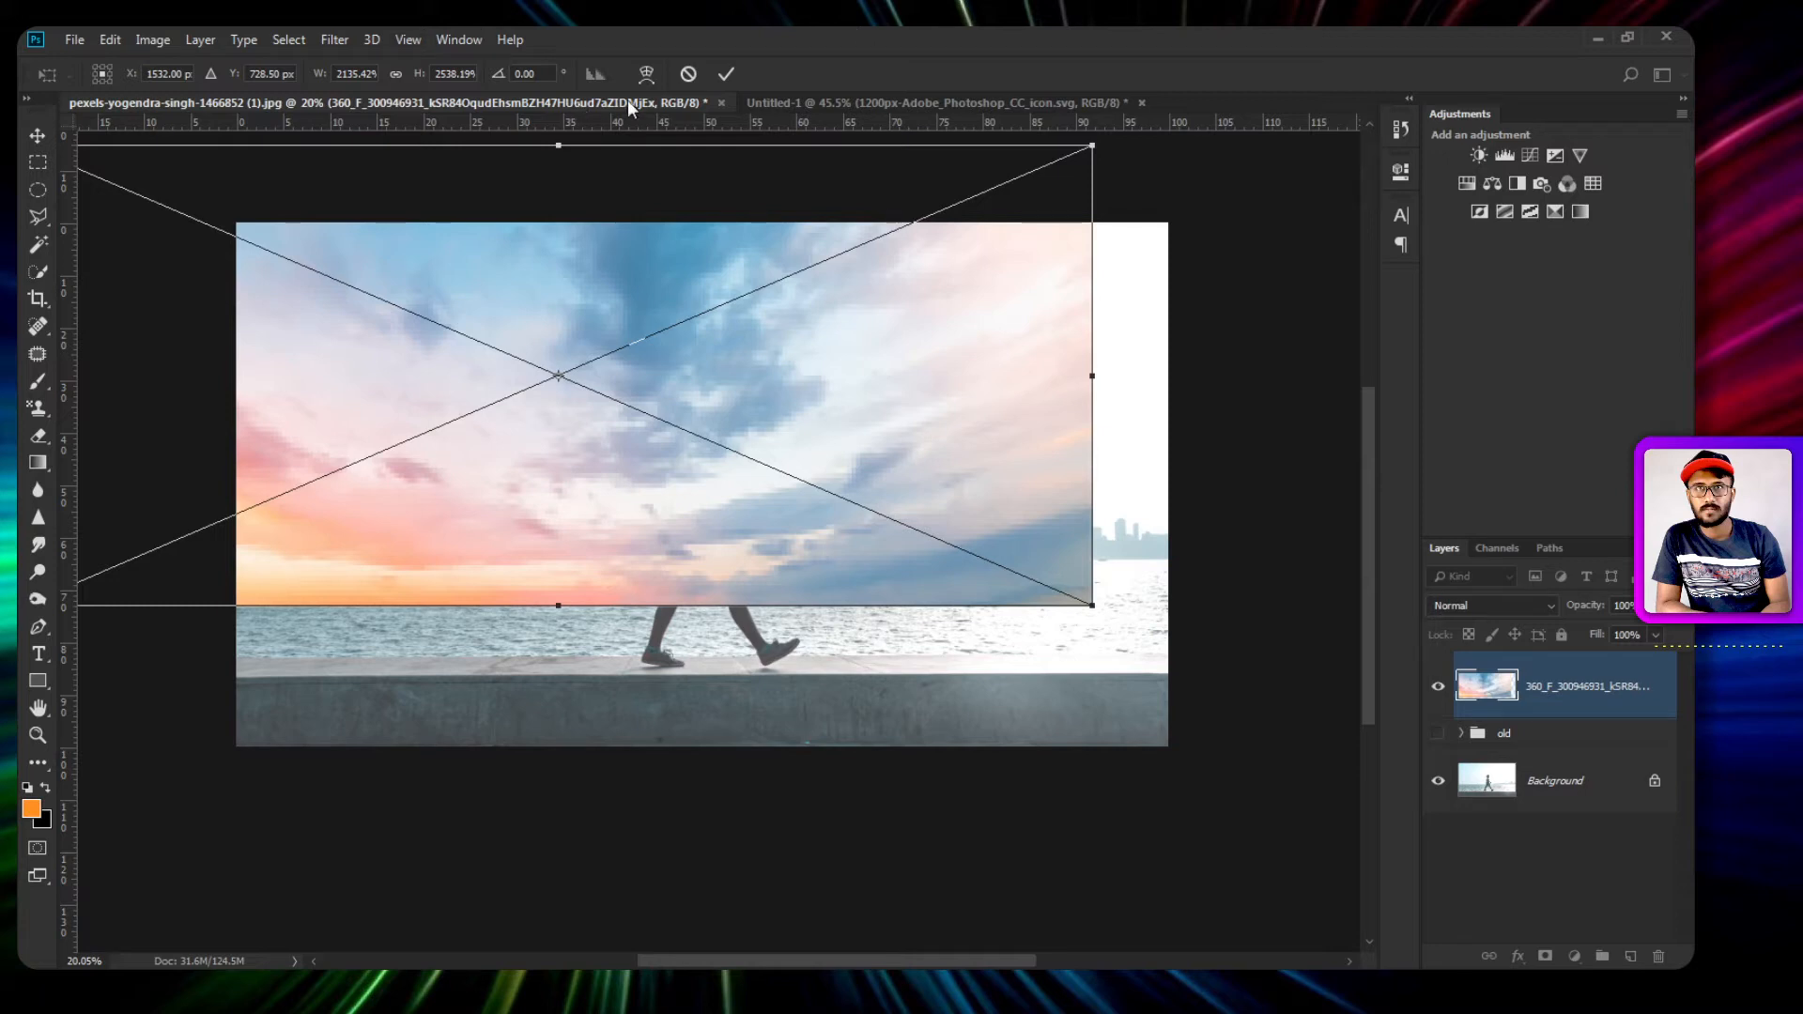
key(Return)
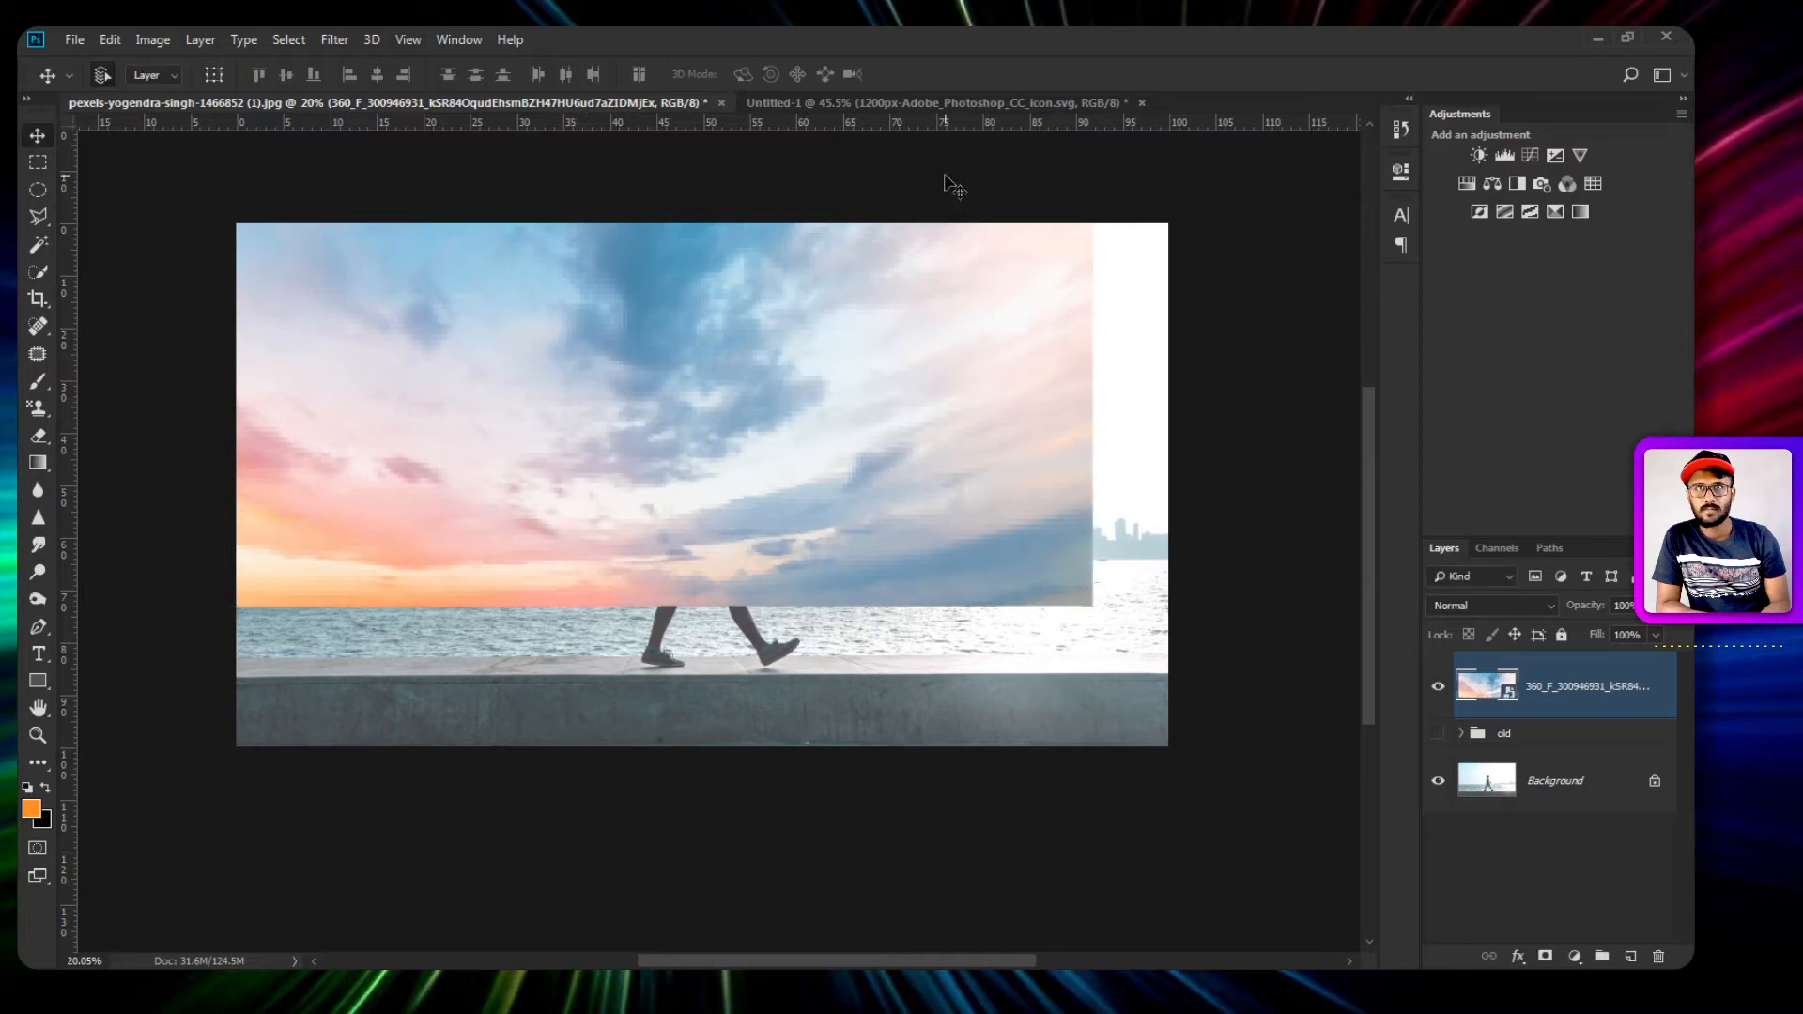
click(1437, 687)
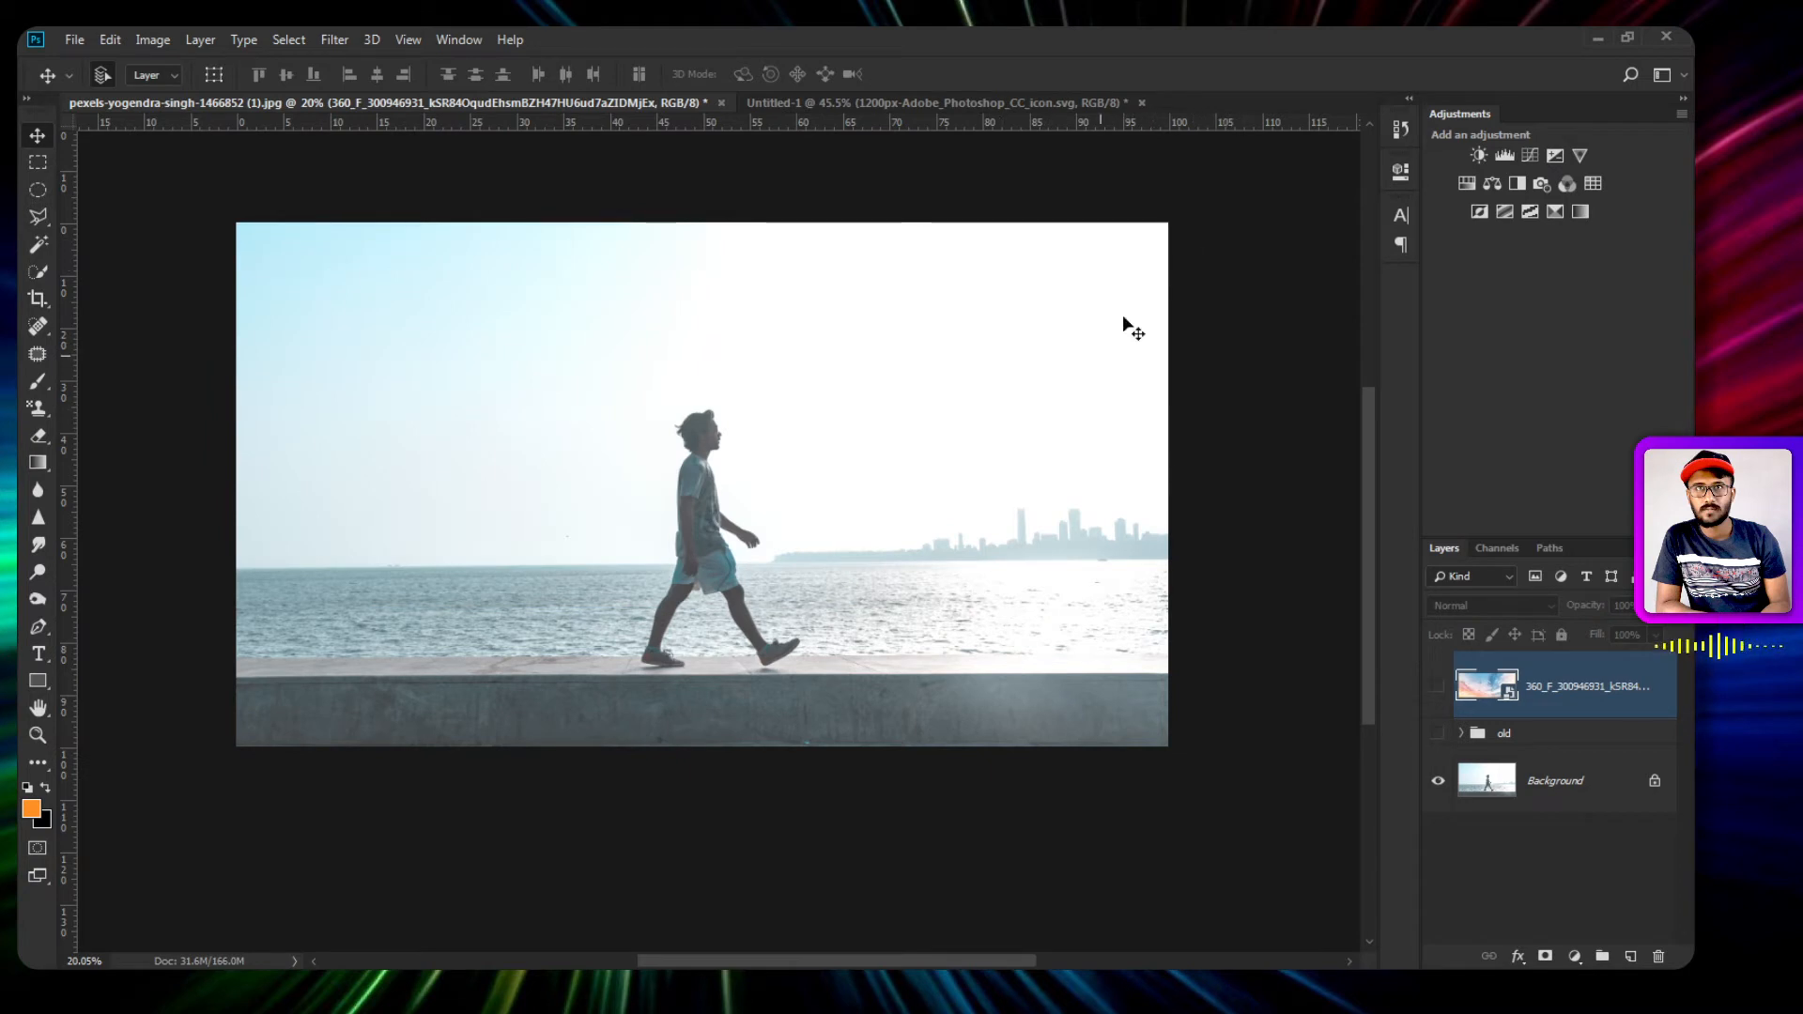
click(1436, 686)
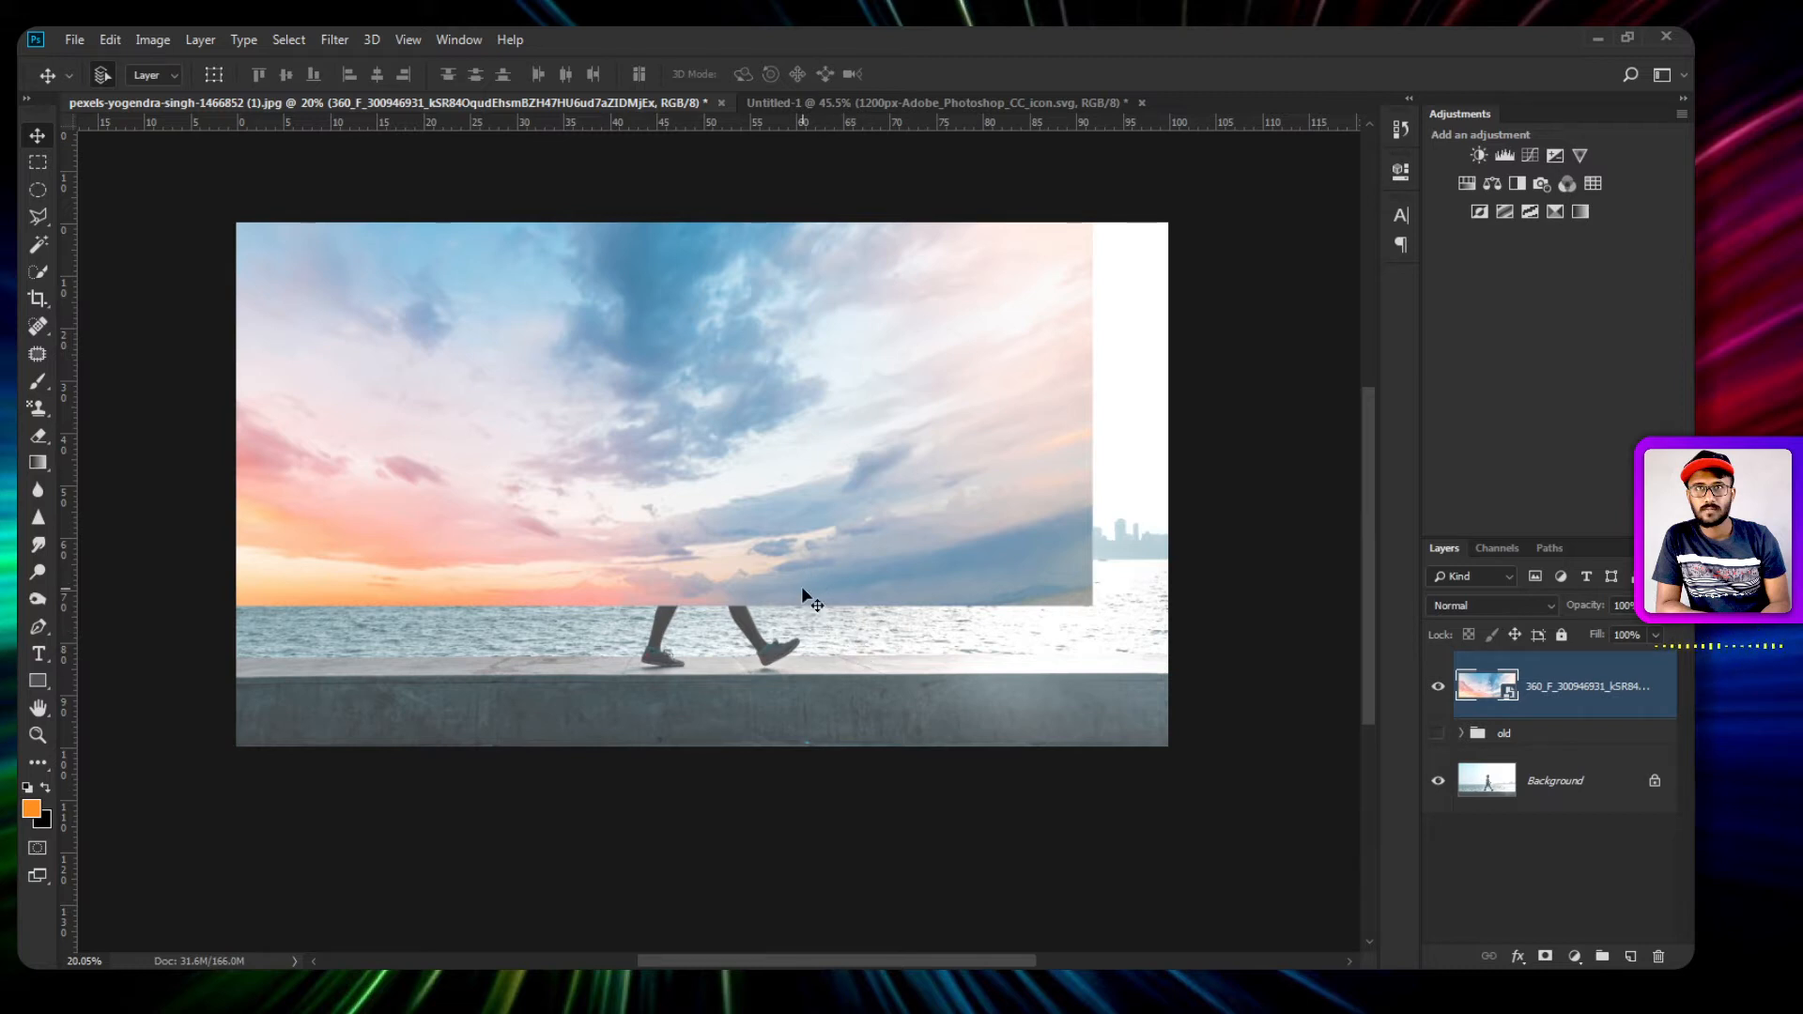
key(ctrl+t)
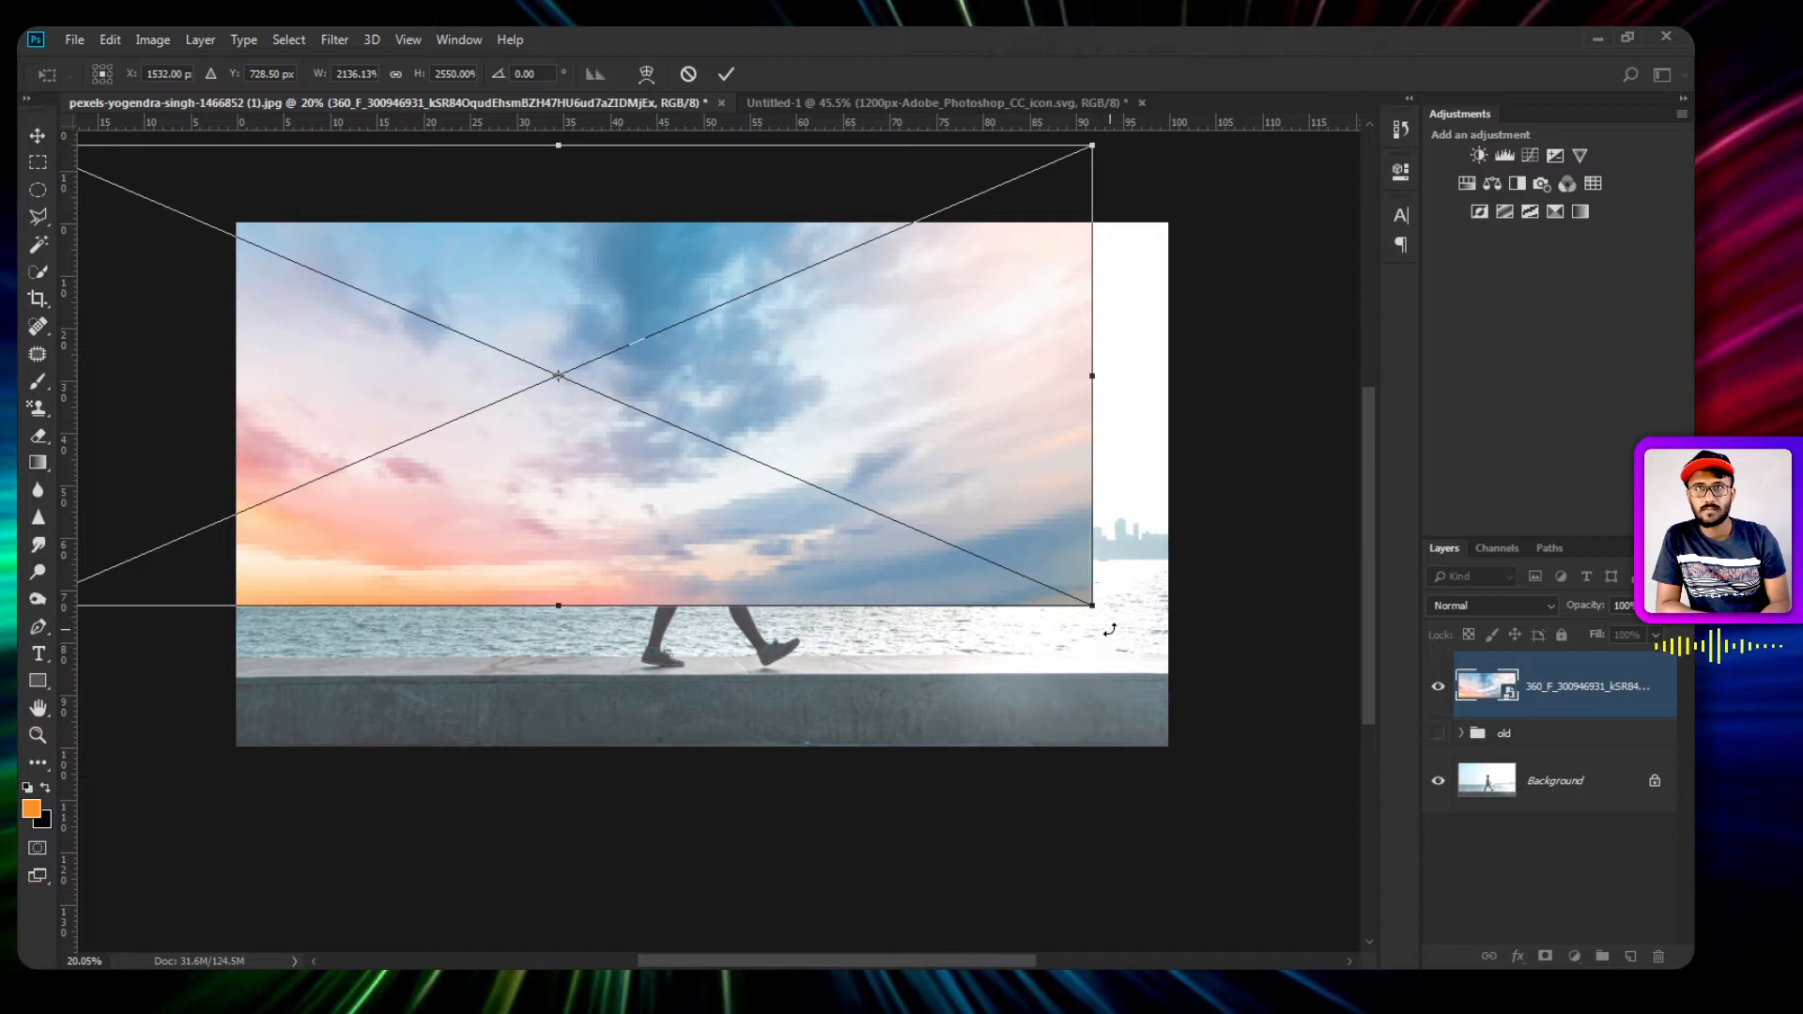
drag(1110, 629, 347, 257)
drag(532, 302, 692, 393)
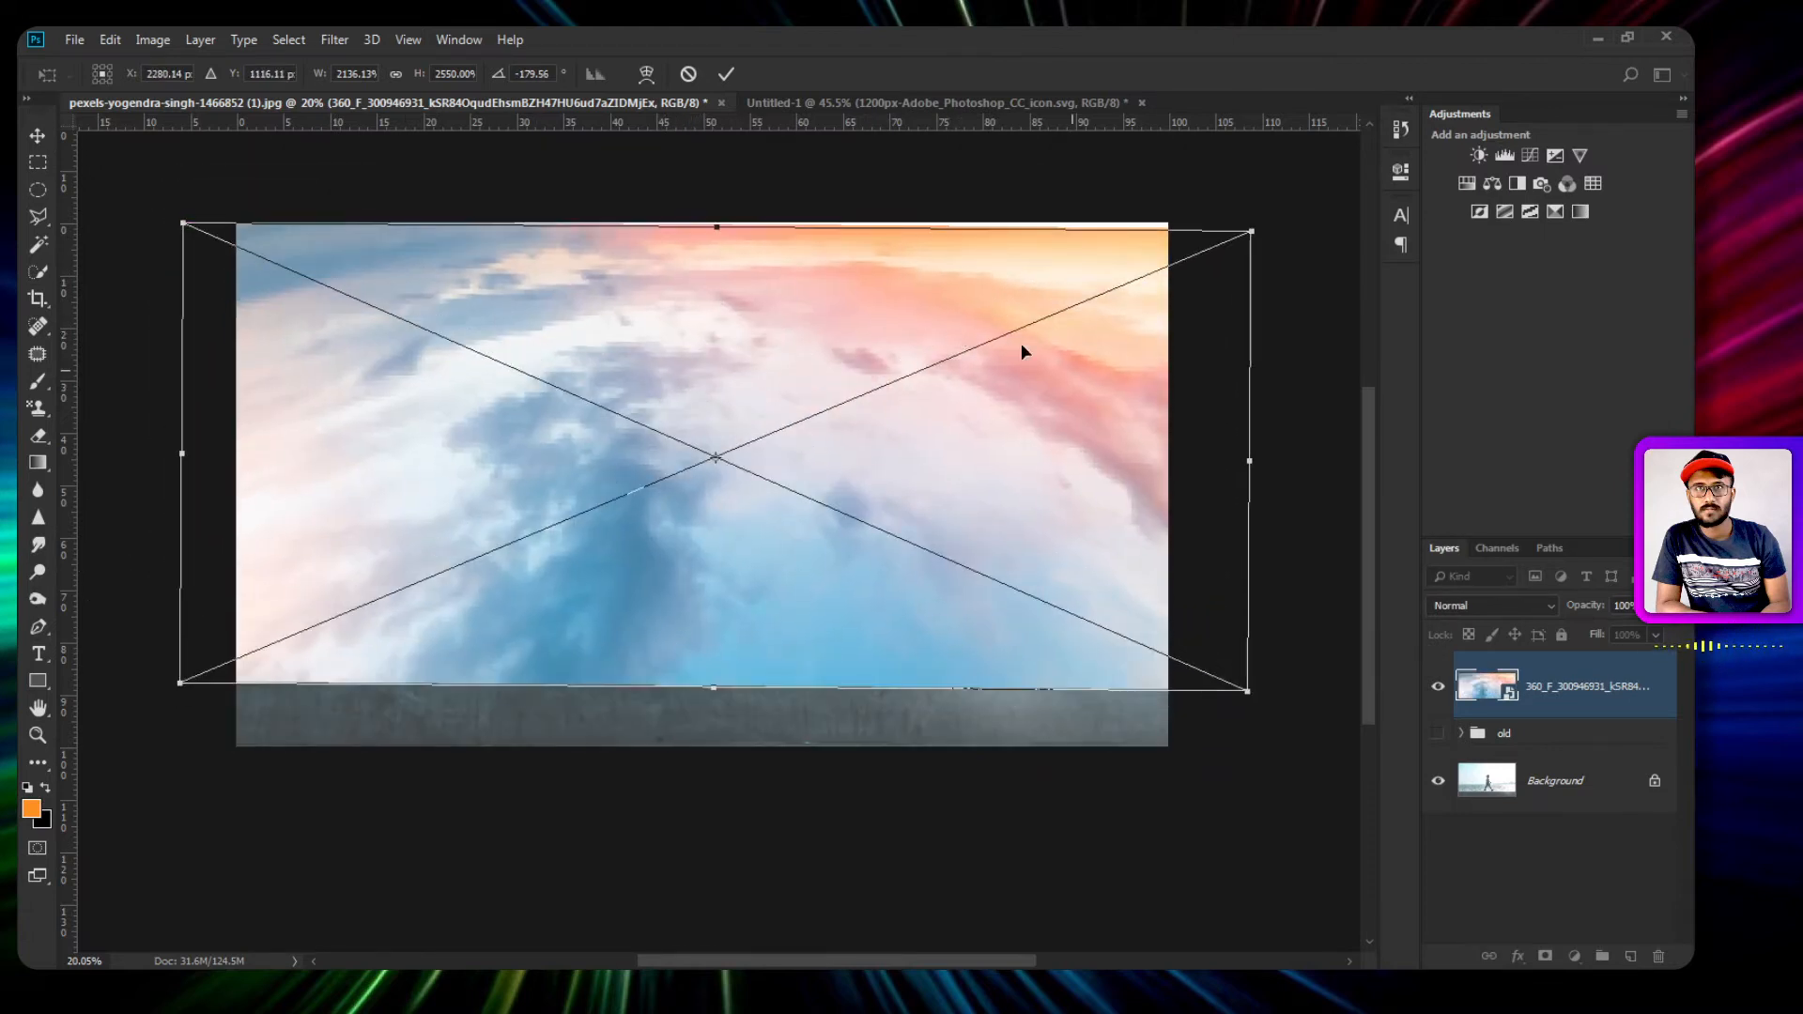
drag(1088, 372, 931, 291)
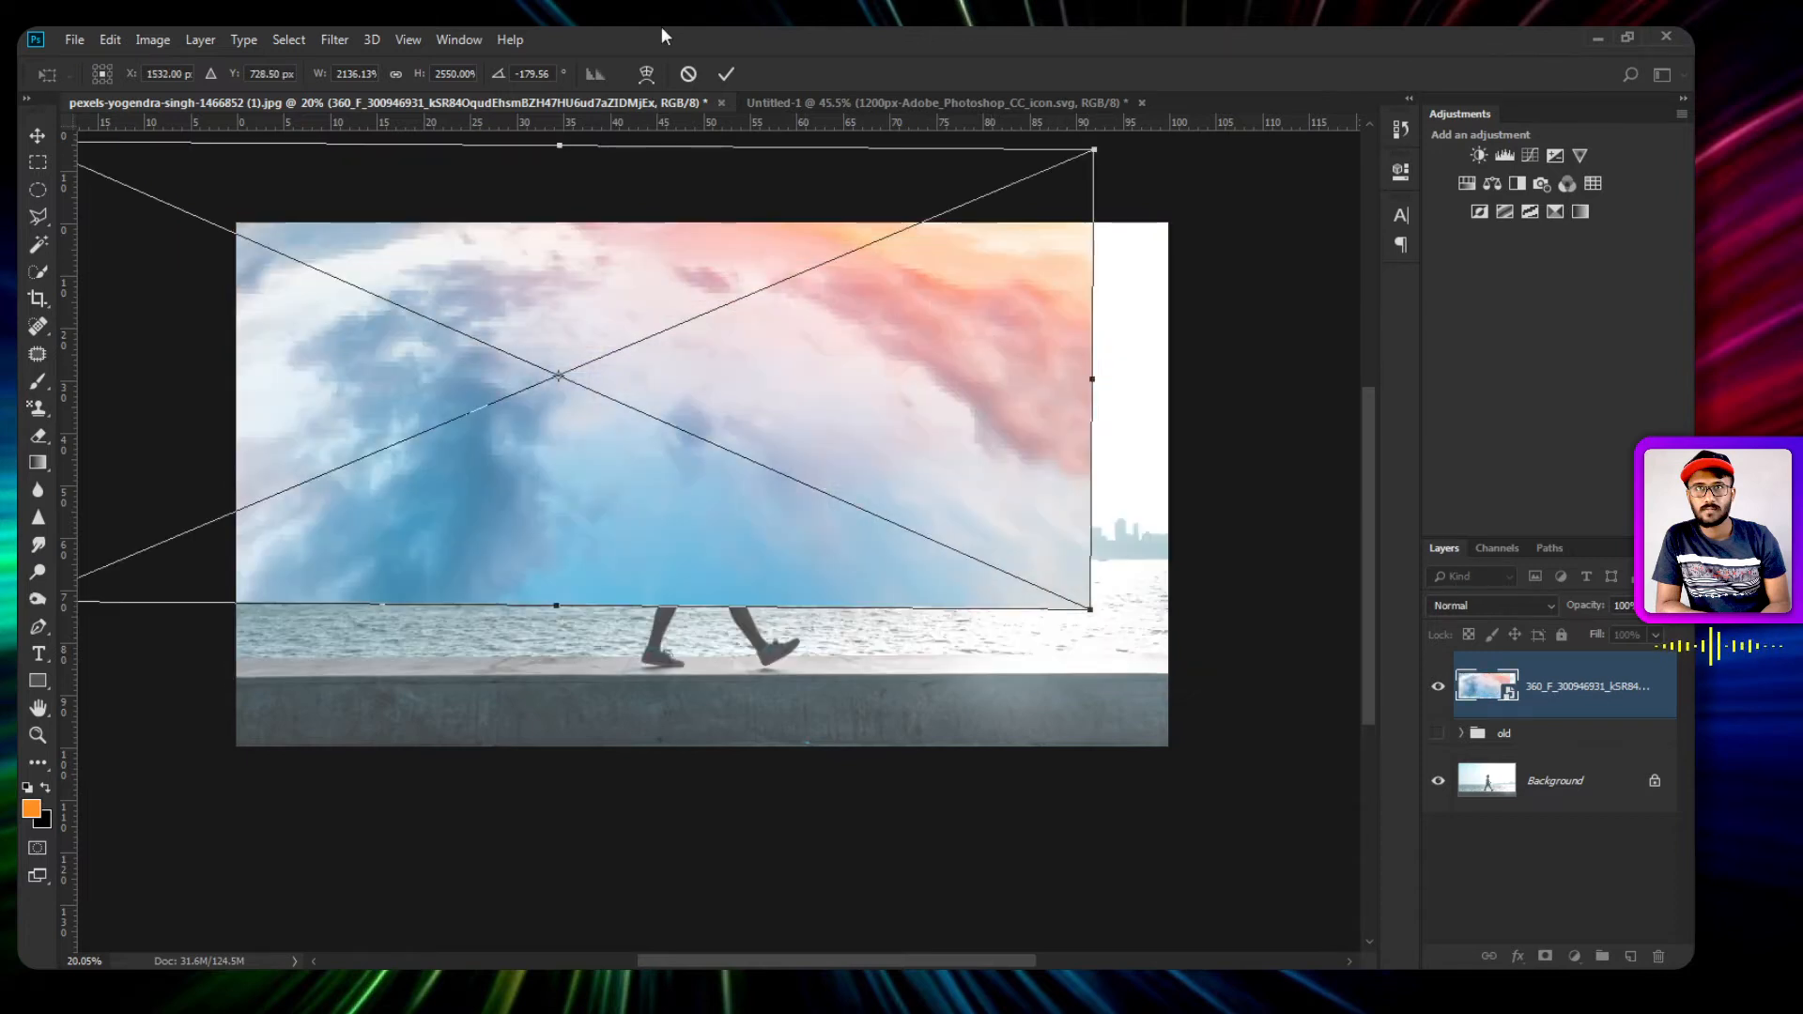
key(Return)
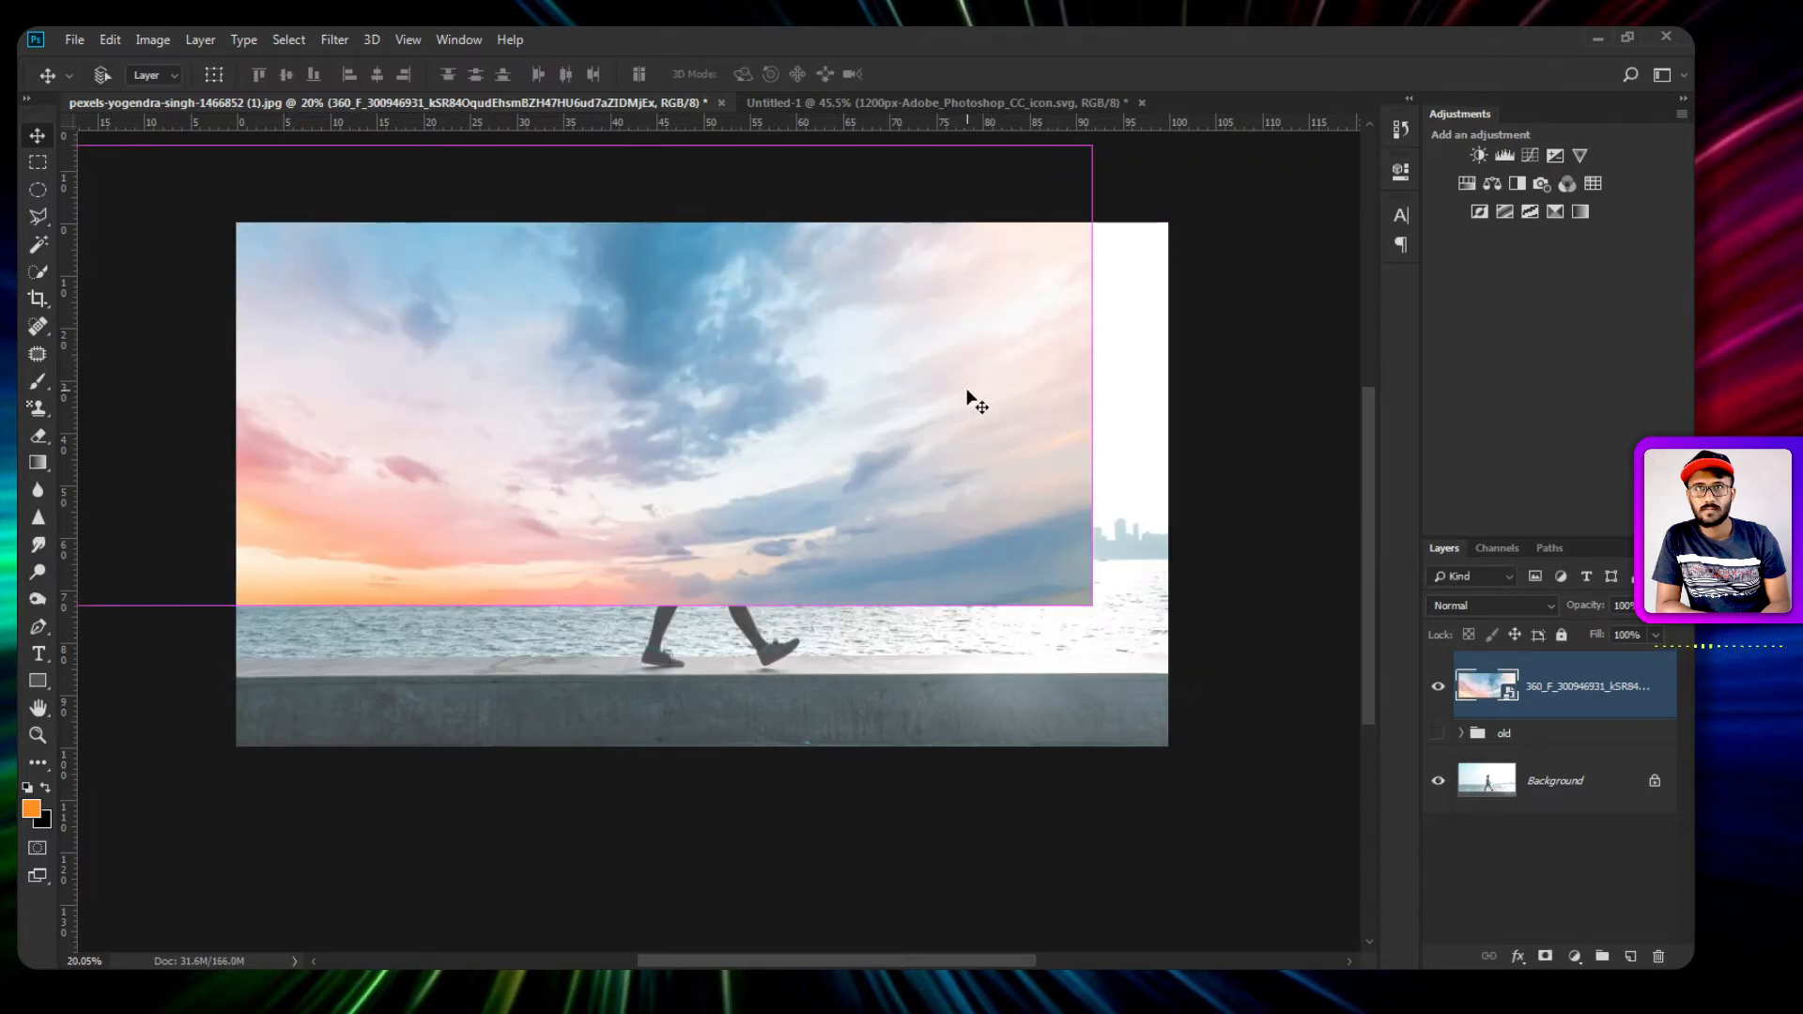
Flip the sky image horizontally, stretch it to about 2601% wide, and position it across the full width of the photo.
key(ctrl+t)
scroll(944, 464, down, 2)
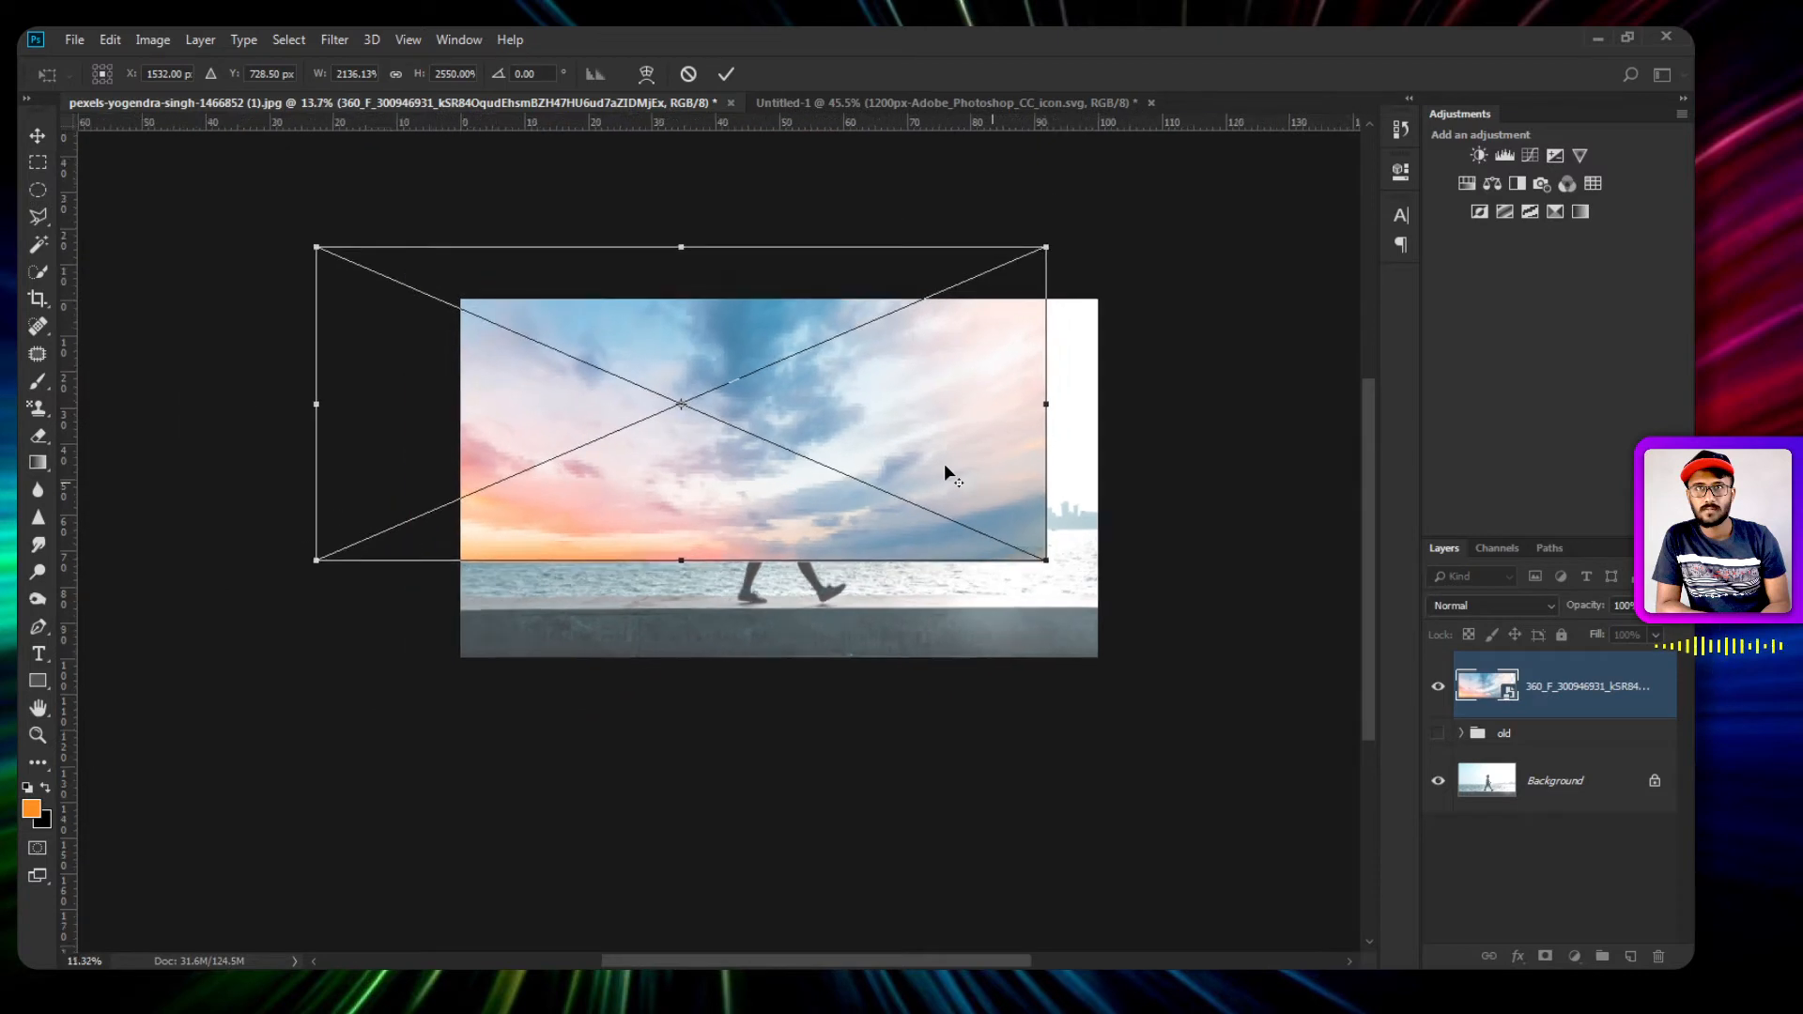
drag(472, 419, 1454, 407)
drag(1116, 342, 613, 347)
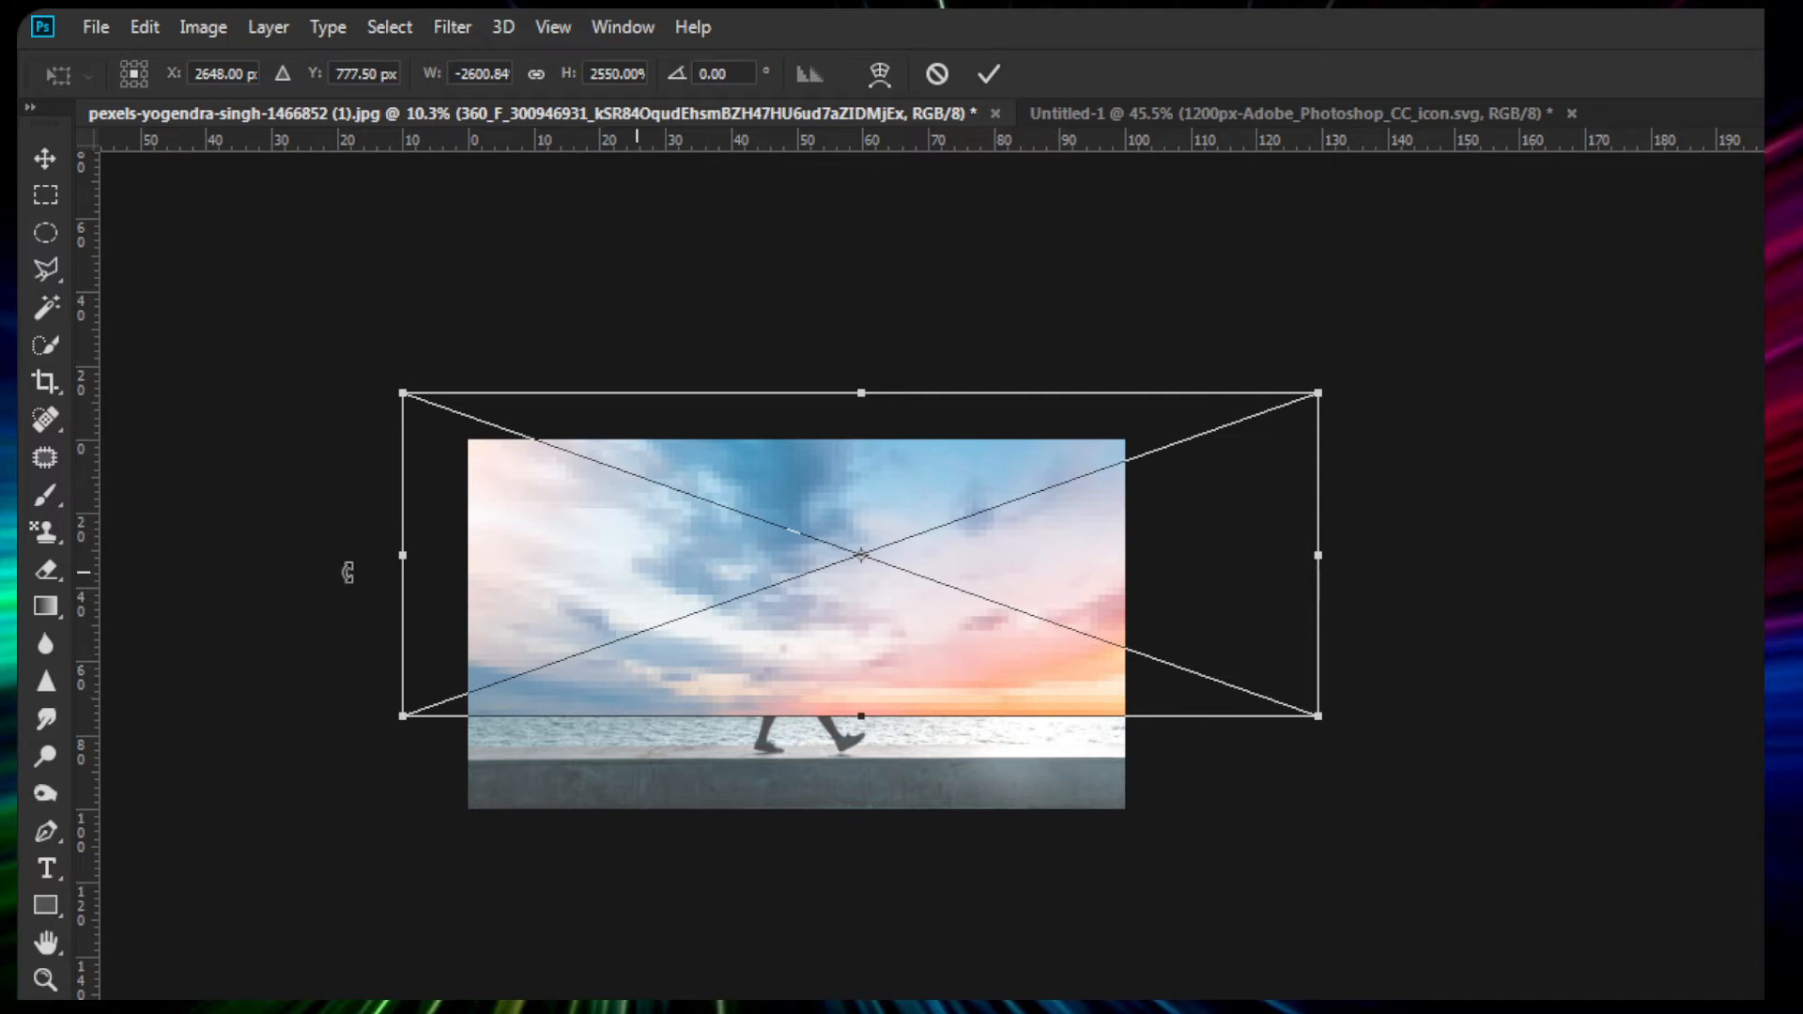
click(987, 75)
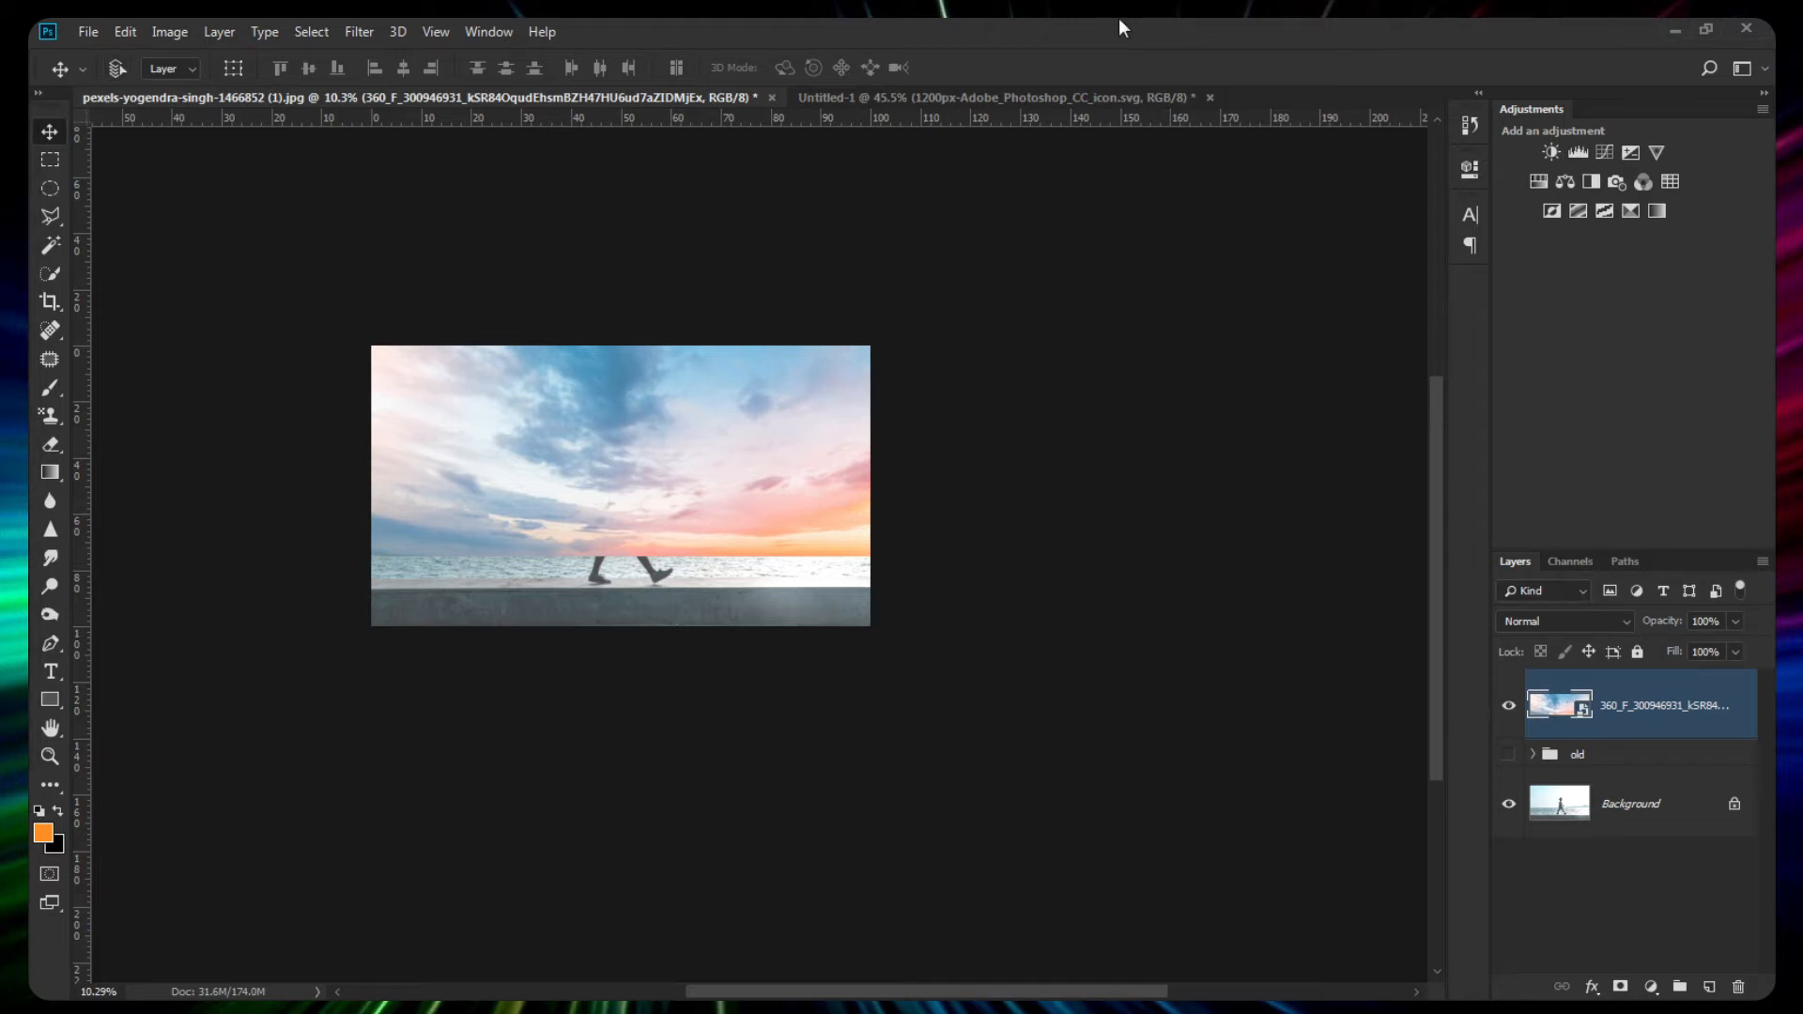
Compare the photo with the sky layer hidden and shown, and move the sky up so its lower edge meets the sea horizon.
key(ctrl+0)
scroll(610, 554, down, 2)
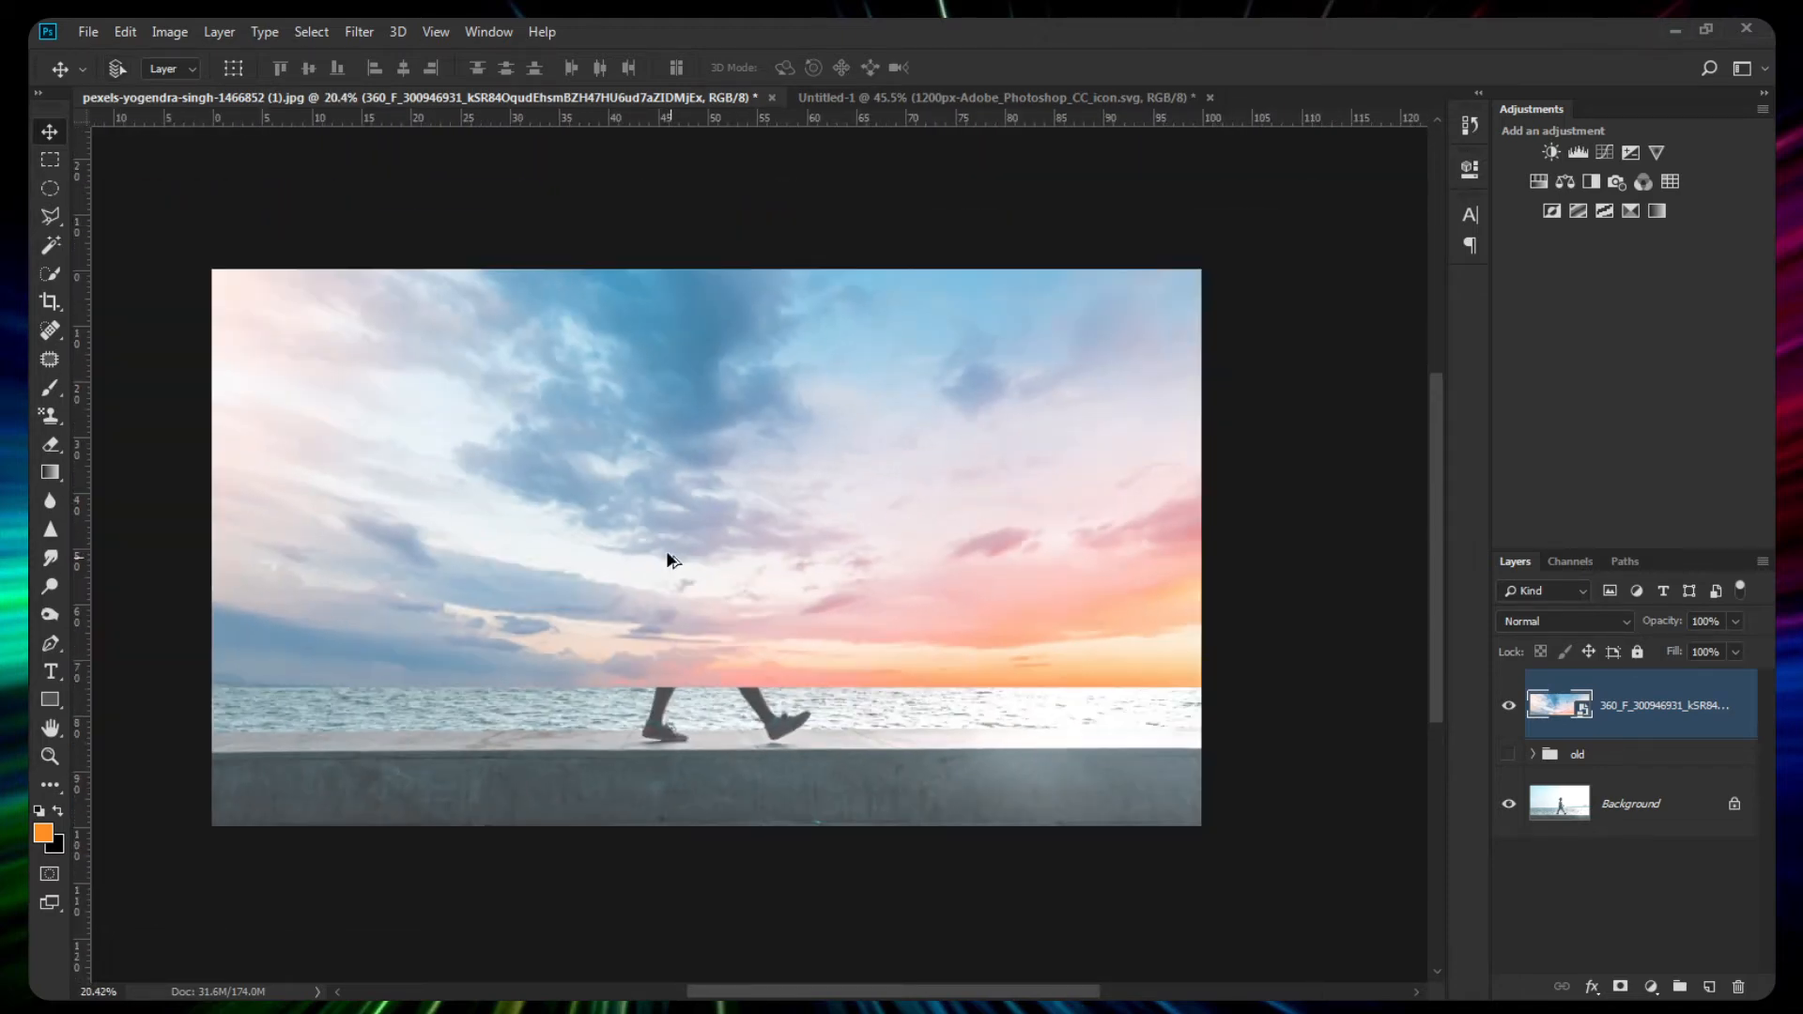
scroll(611, 664, up, 1)
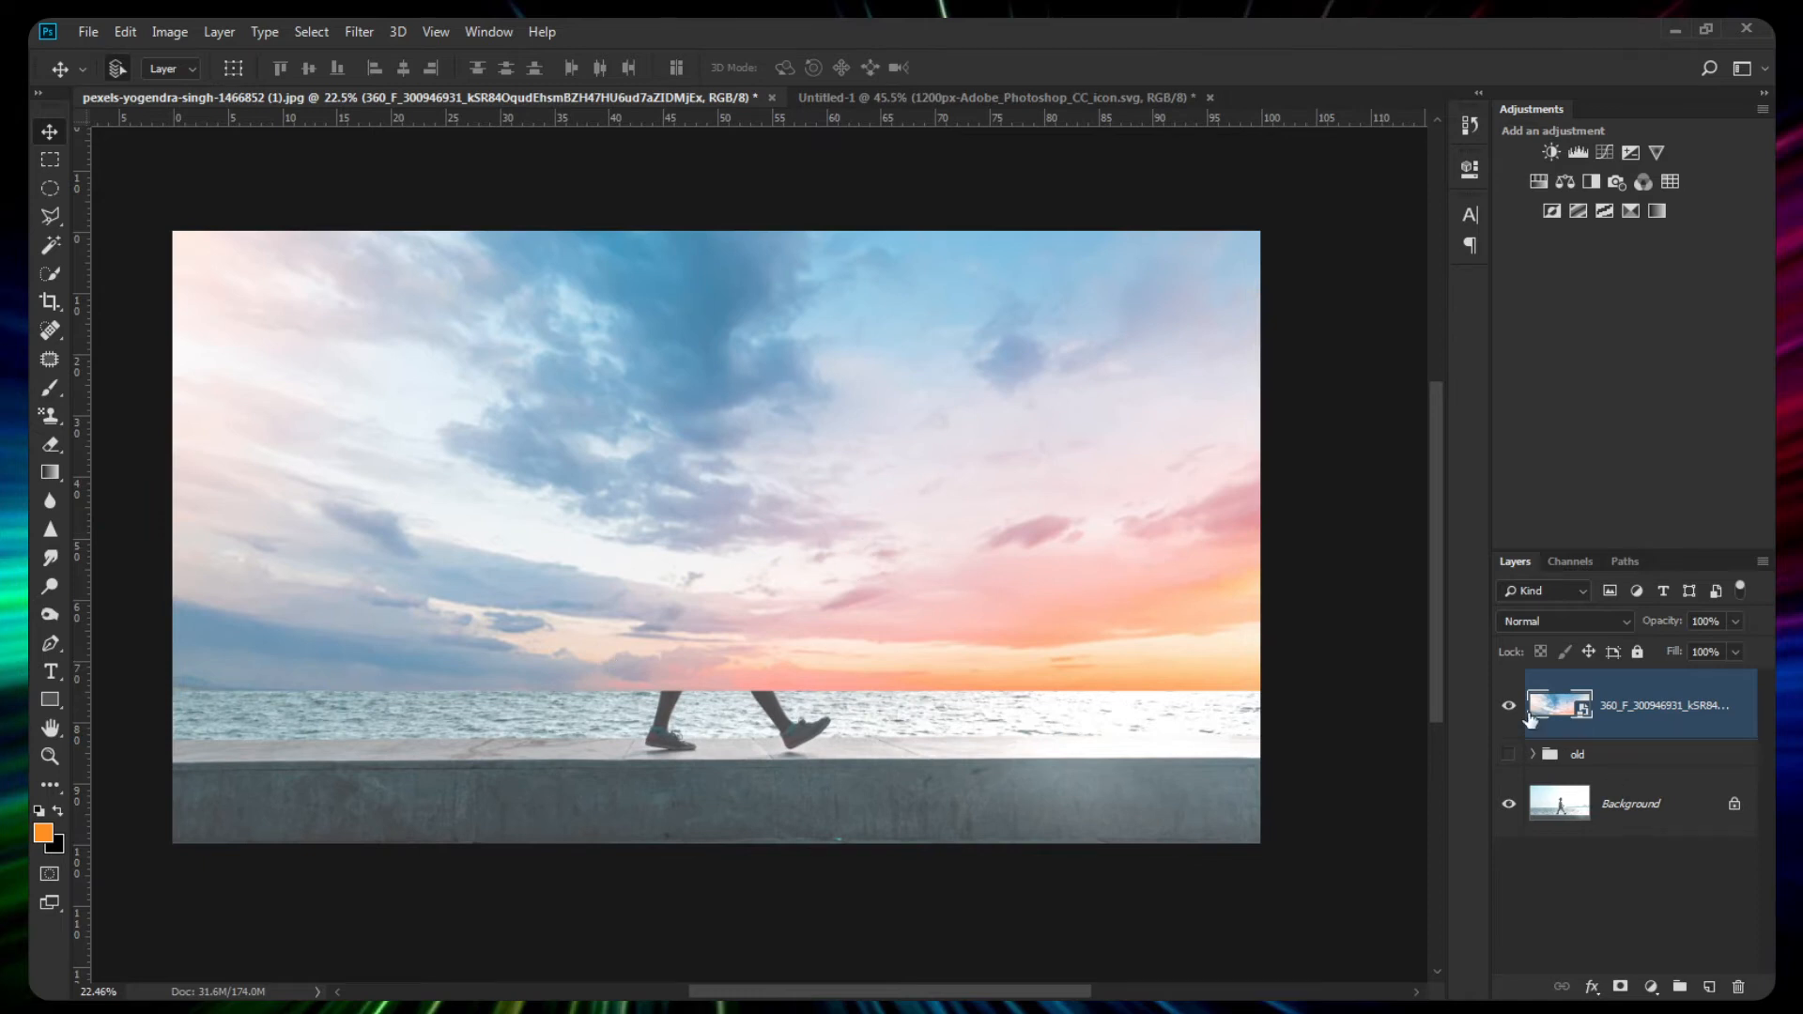
click(1509, 706)
click(1509, 708)
click(1509, 708)
click(1509, 708)
drag(889, 453, 880, 388)
key(Down)
key(Down)
key(Down)
key(Down)
key(Down)
key(Down)
key(Down)
key(Down)
key(Down)
key(Down)
key(Down)
key(Down)
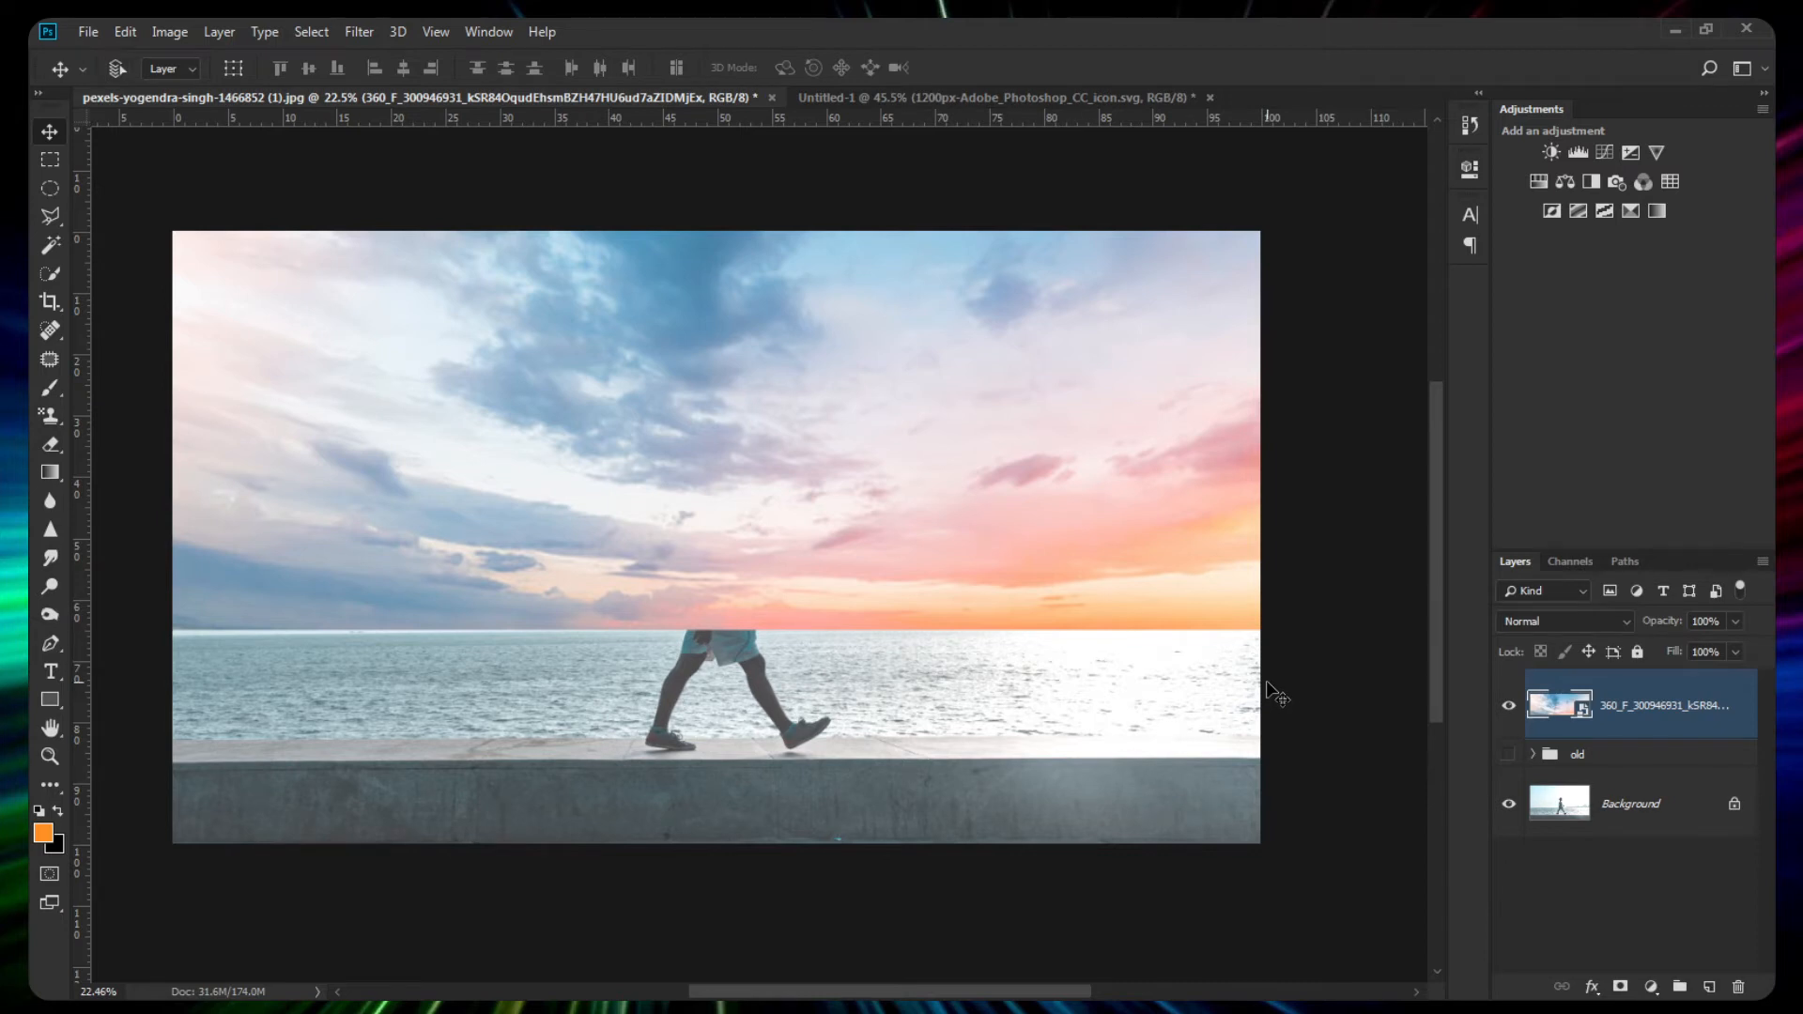
Rotate the sky layer by about -1.48° and shift it slightly so its lower edge follows the horizon.
key(ctrl+t)
drag(1287, 676, 1298, 668)
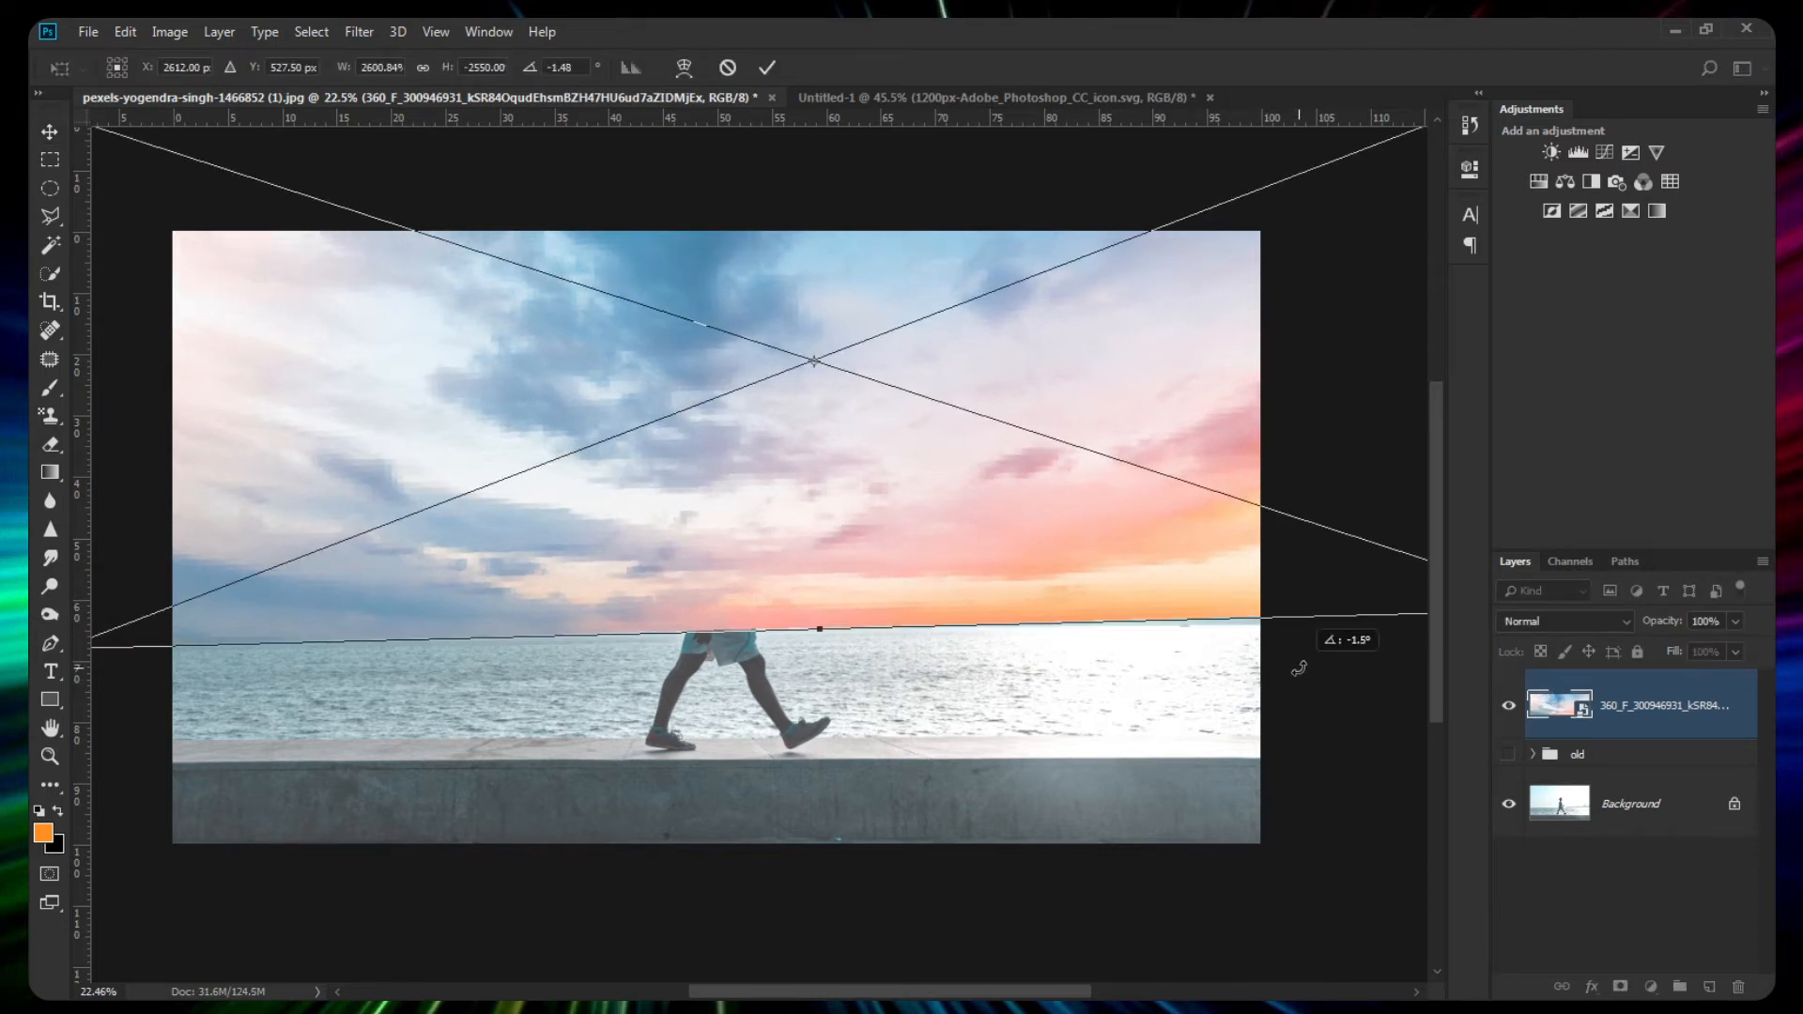
drag(1045, 456, 1040, 452)
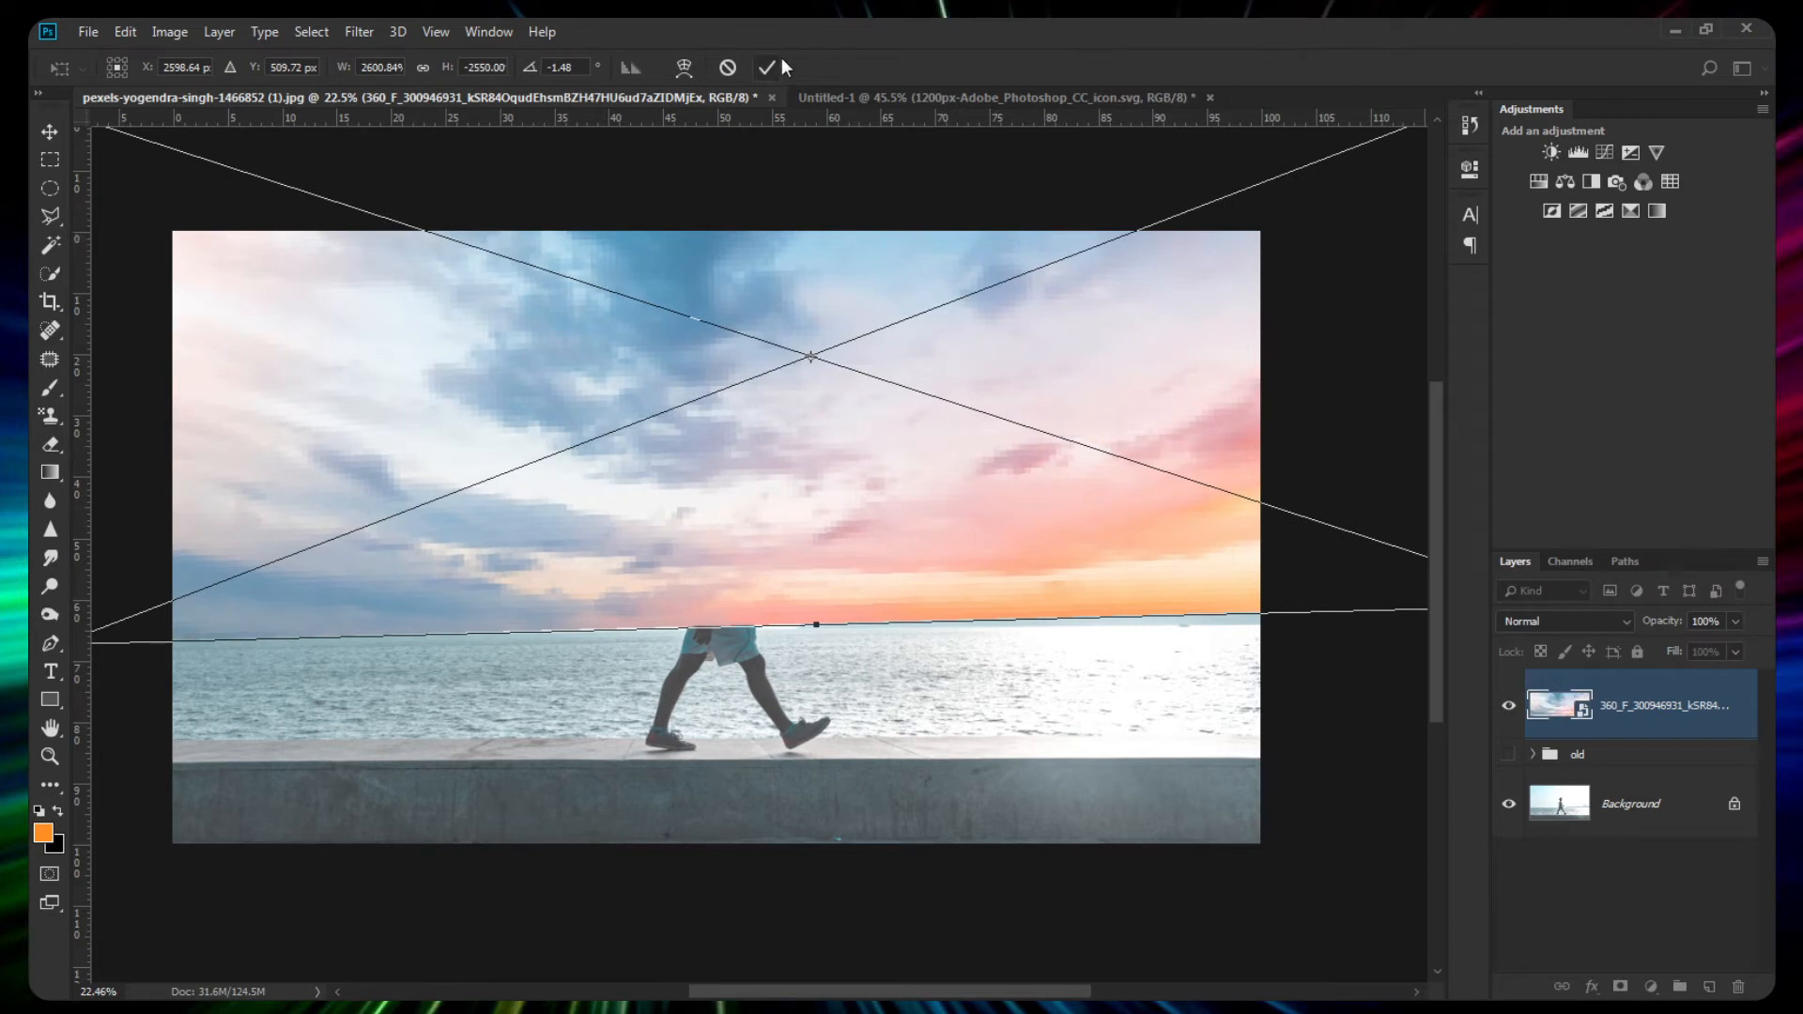
drag(1653, 622, 1699, 627)
click(767, 68)
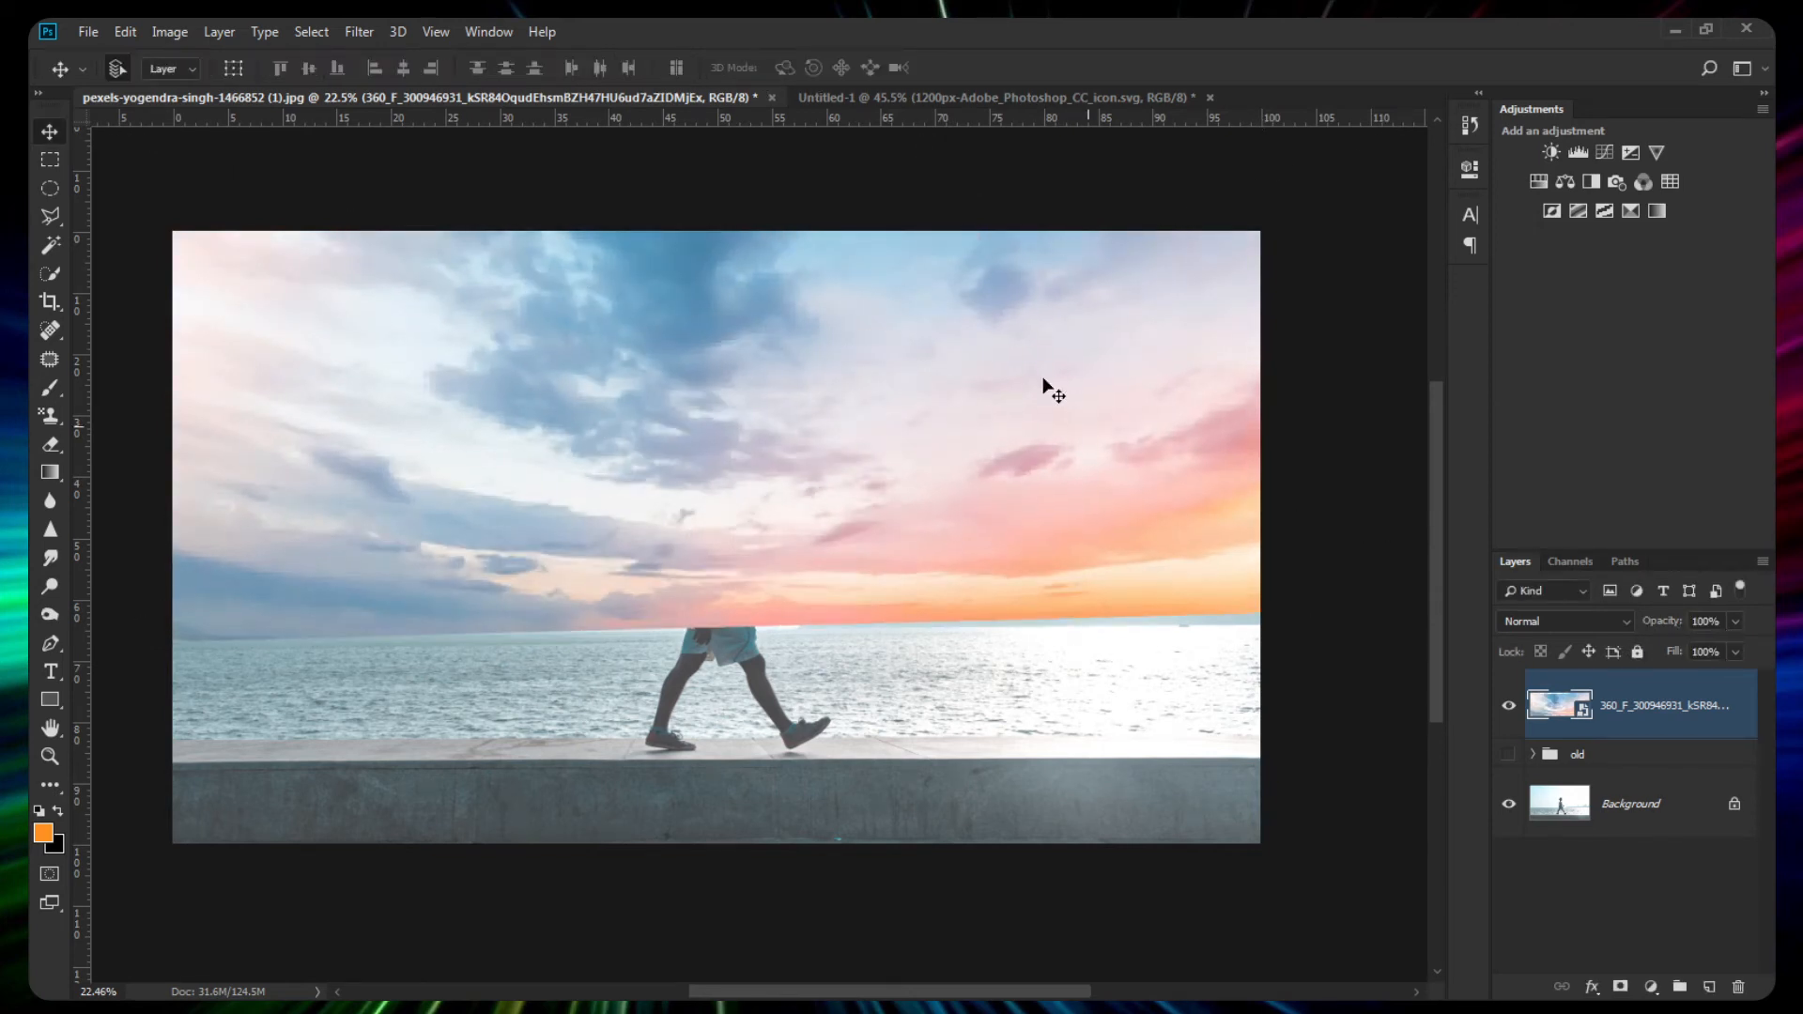
Add a layer mask to the sky layer and ready the Gradient tool with the foreground and background colours swapped.
scroll(963, 526, down, 2)
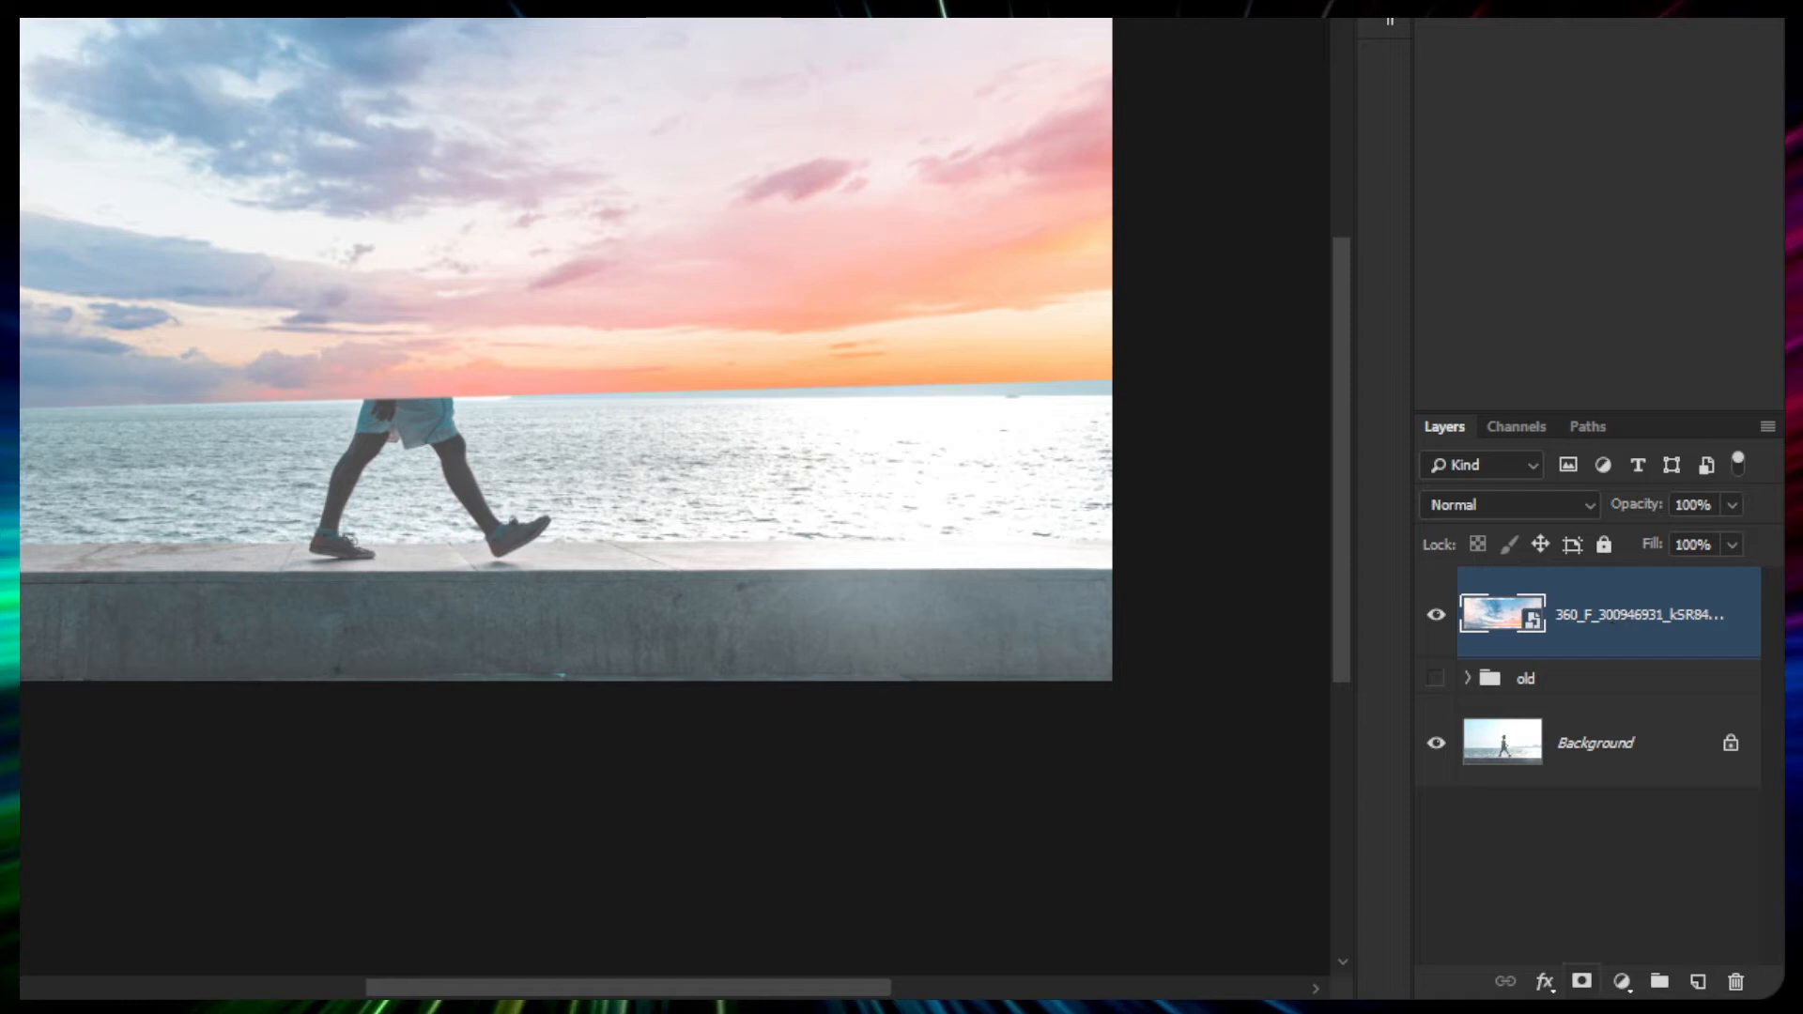
click(1582, 981)
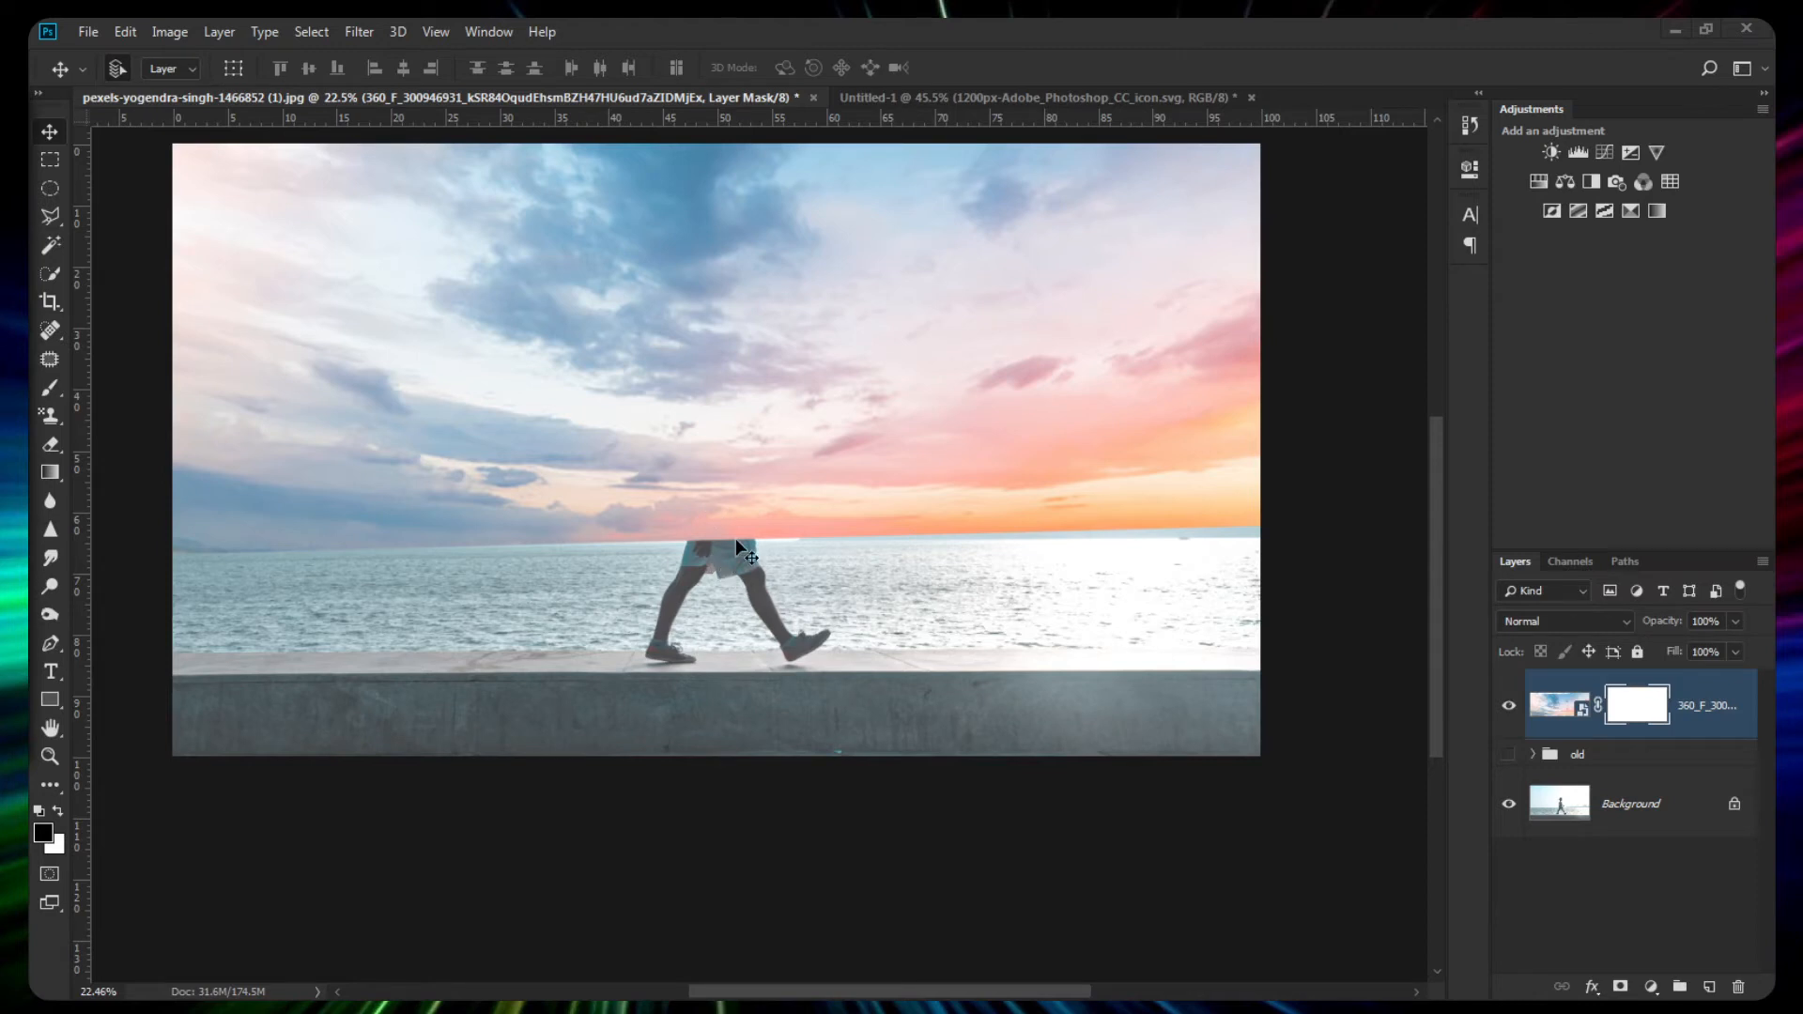
click(45, 471)
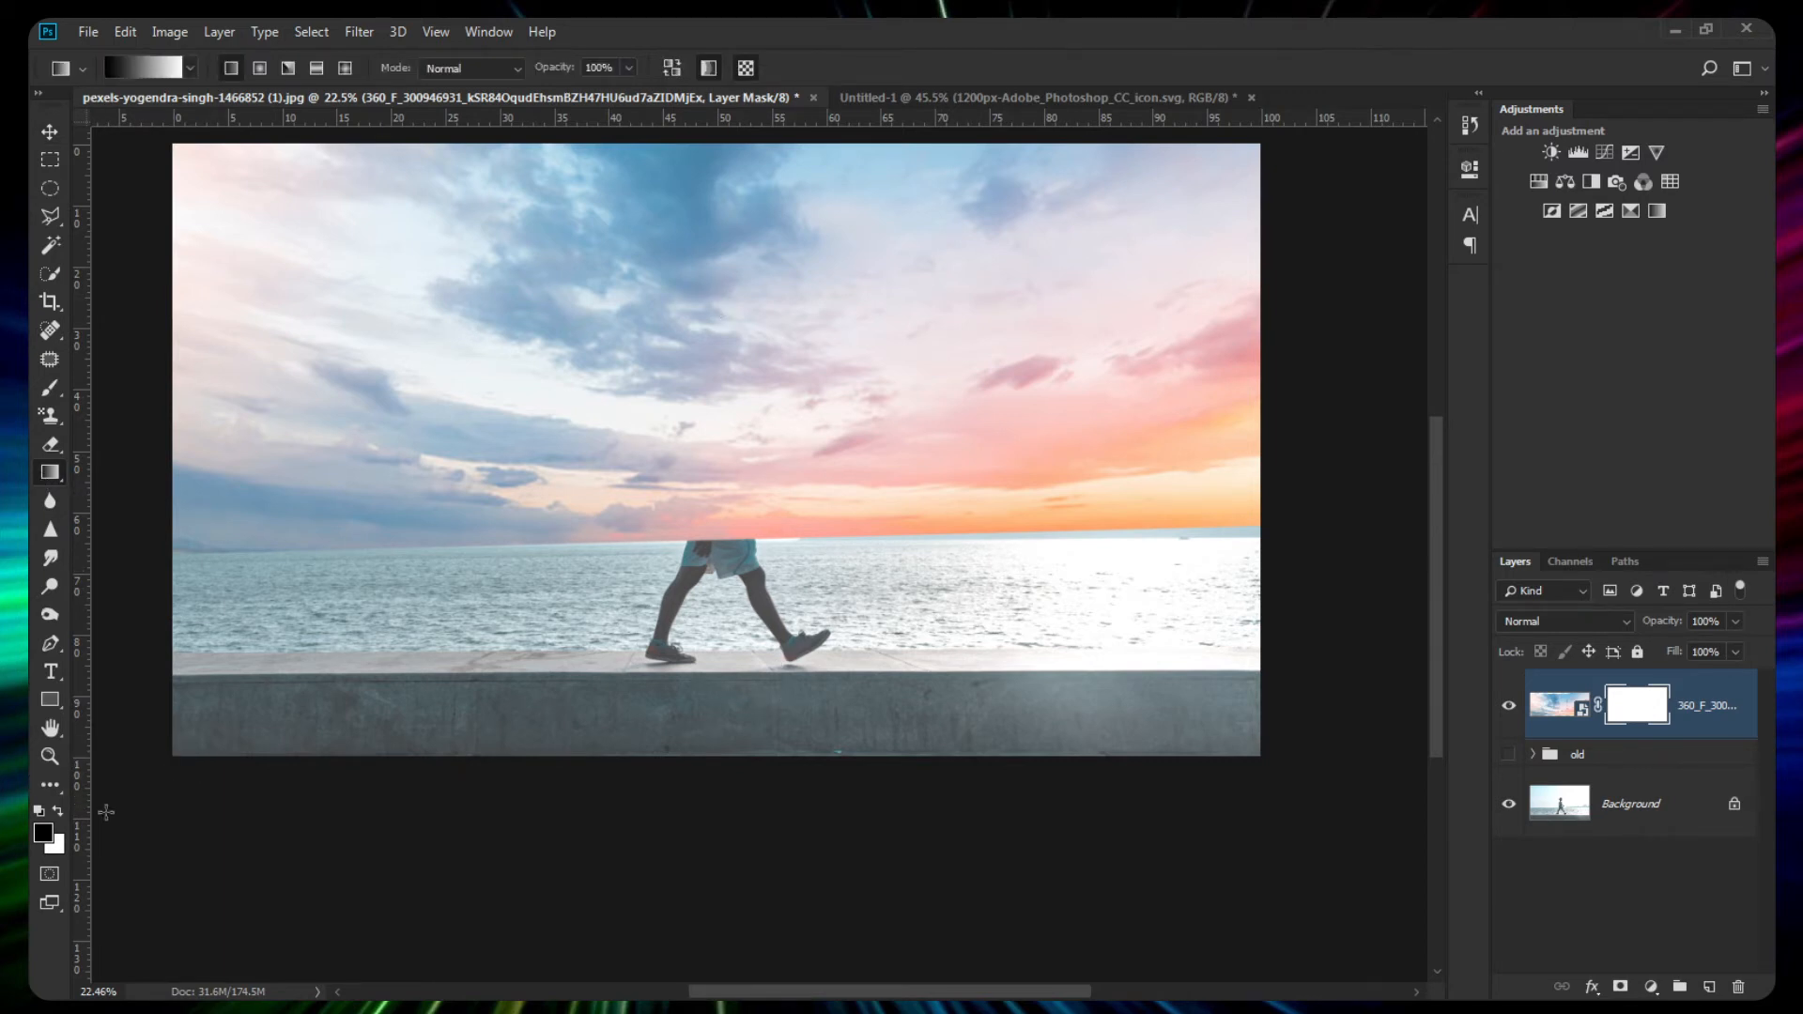
click(57, 809)
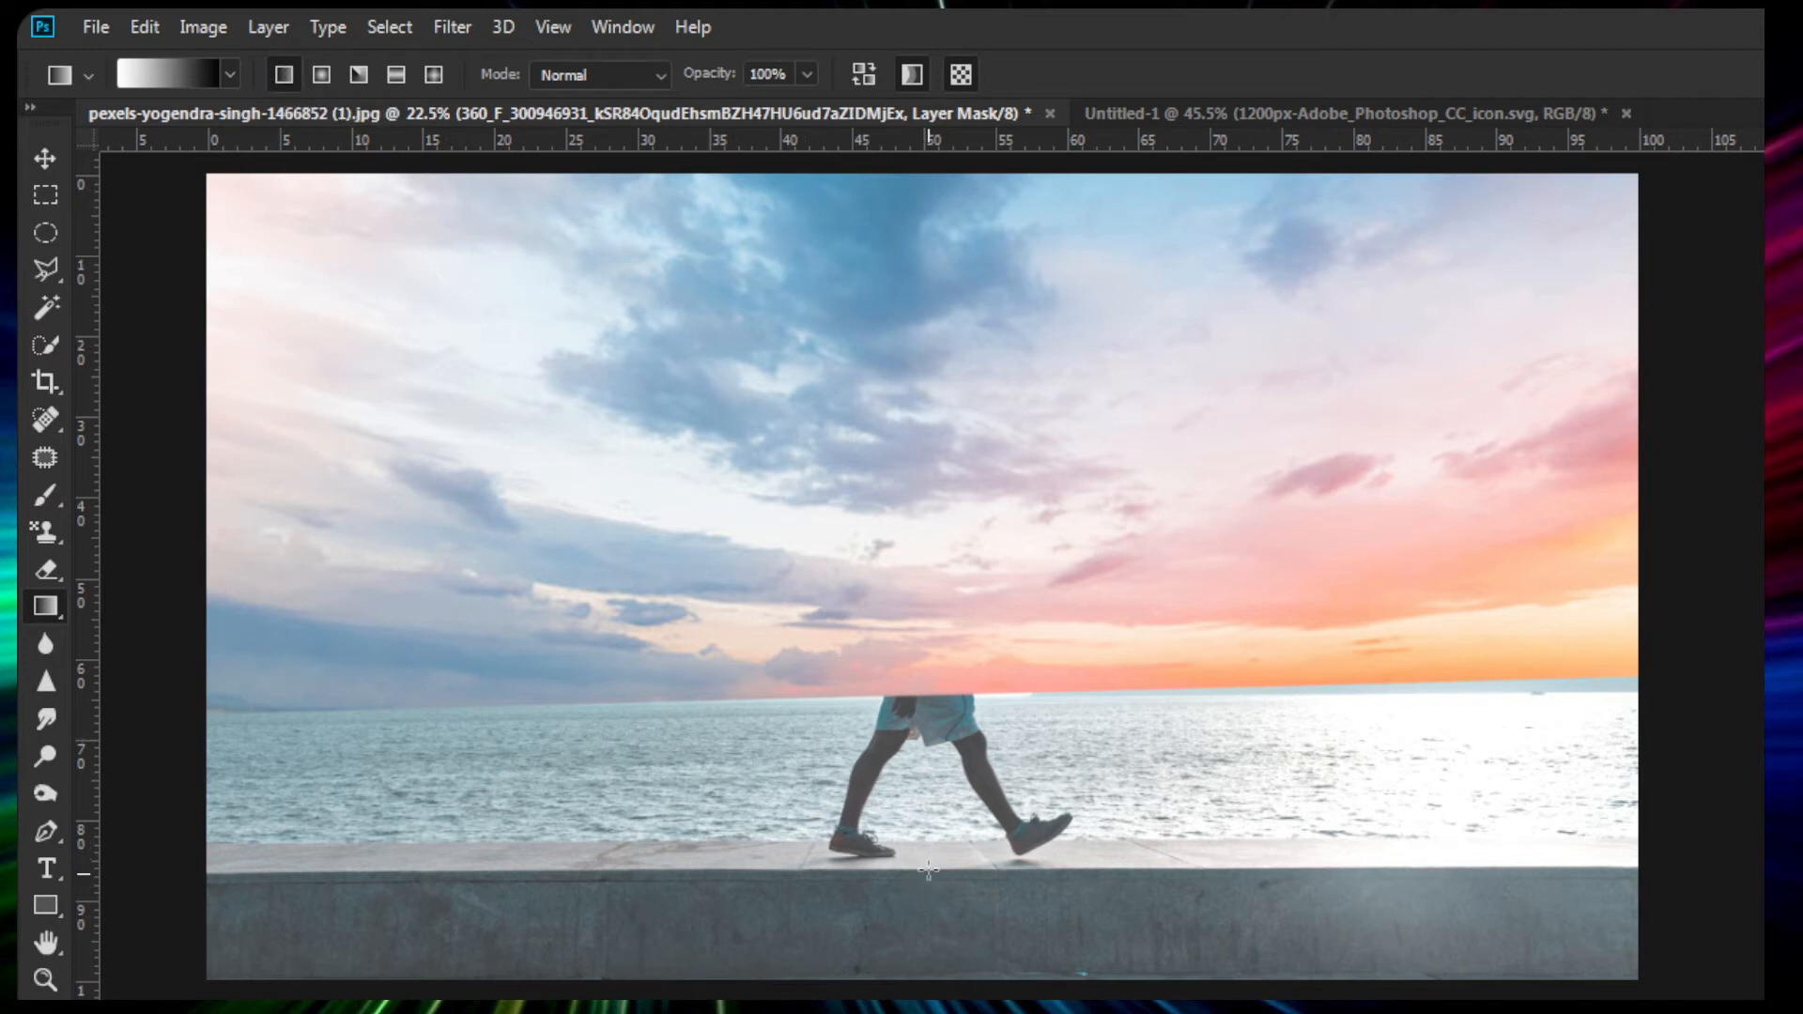
Try an upward linear gradient on the sky mask from the wall to the man's torso, turn on Reverse, and undo the gradient.
drag(936, 868, 927, 598)
drag(931, 589, 936, 589)
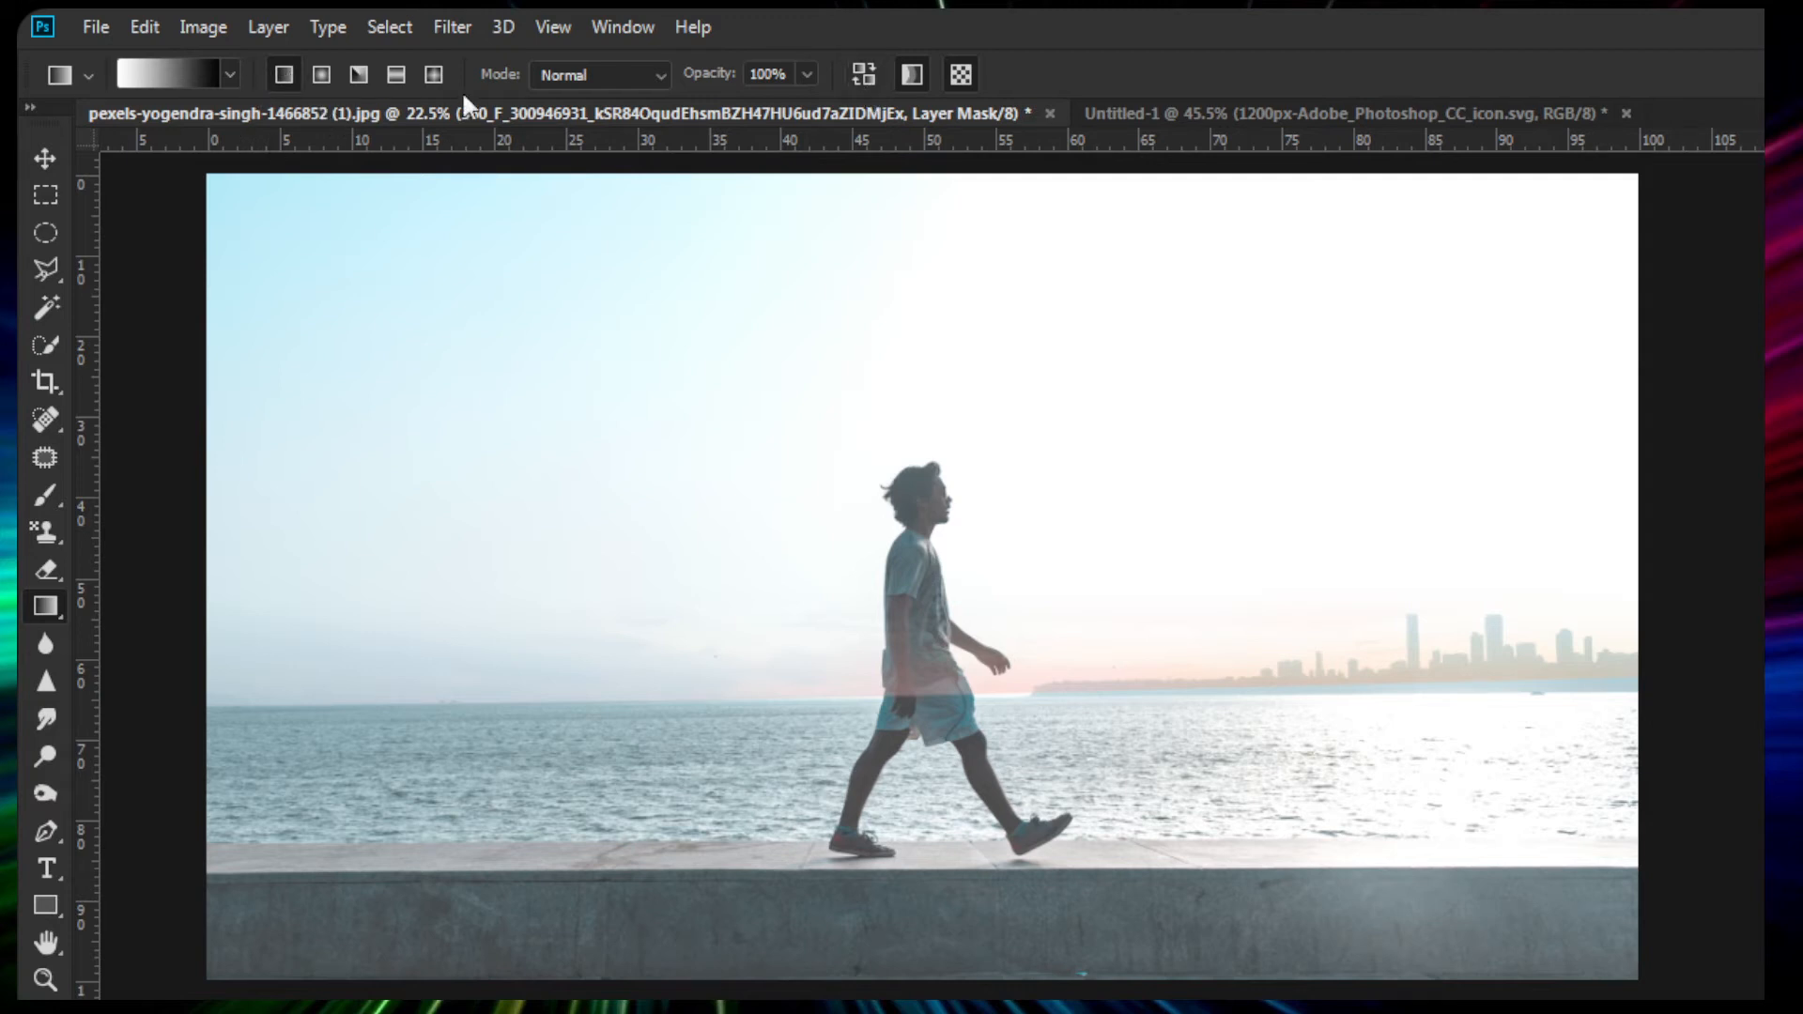
click(861, 75)
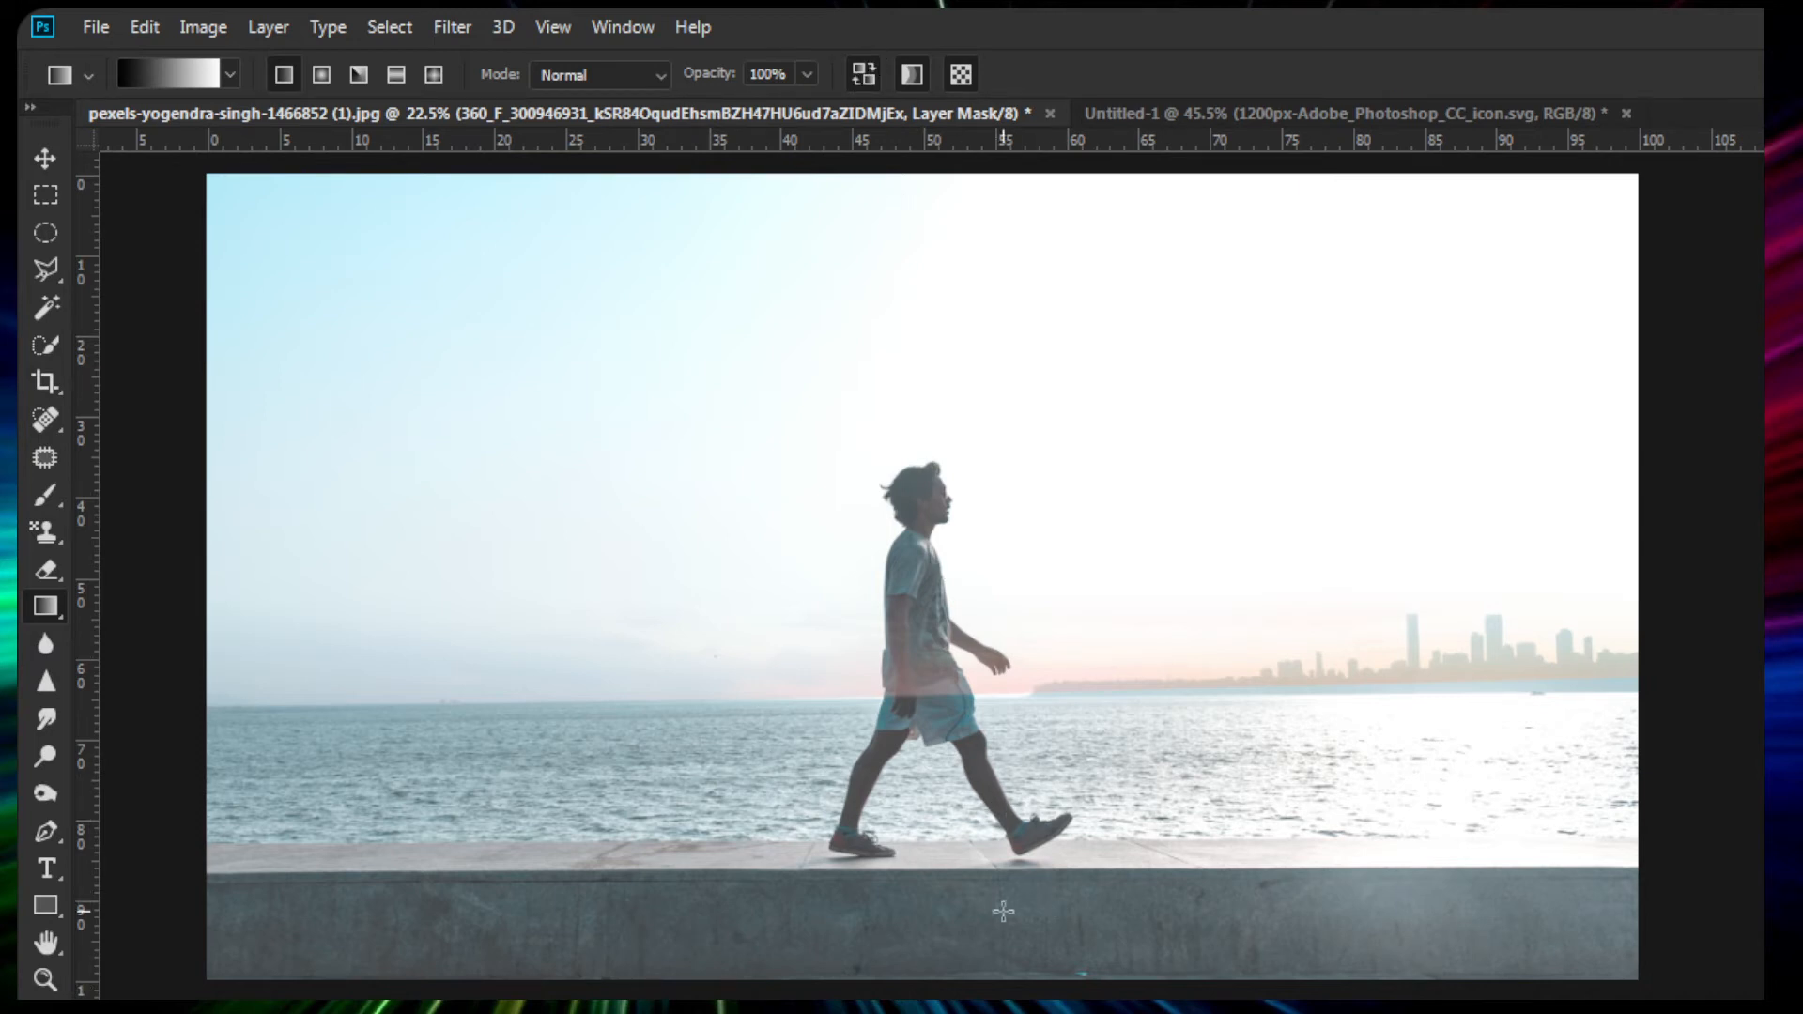
key(ctrl+z)
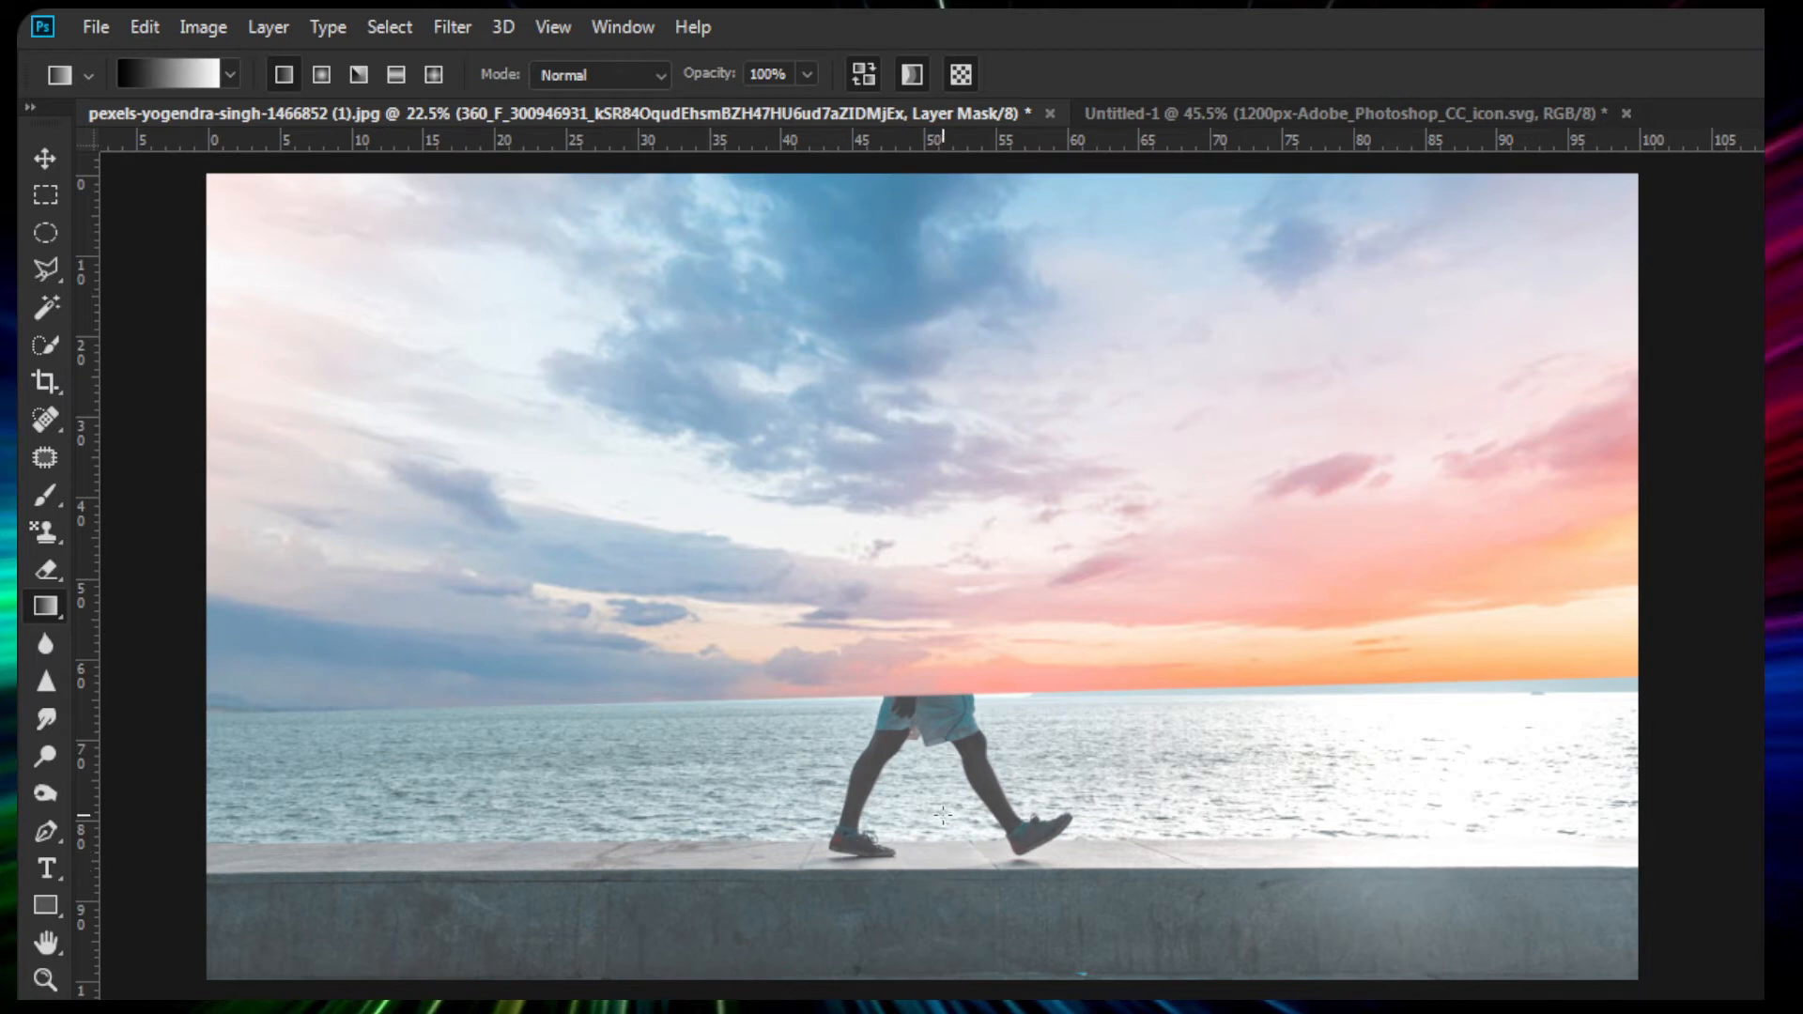
Draw upward reversed linear gradients on the sky mask from the sea to the man's torso to blend the sky at the horizon.
drag(939, 790, 955, 580)
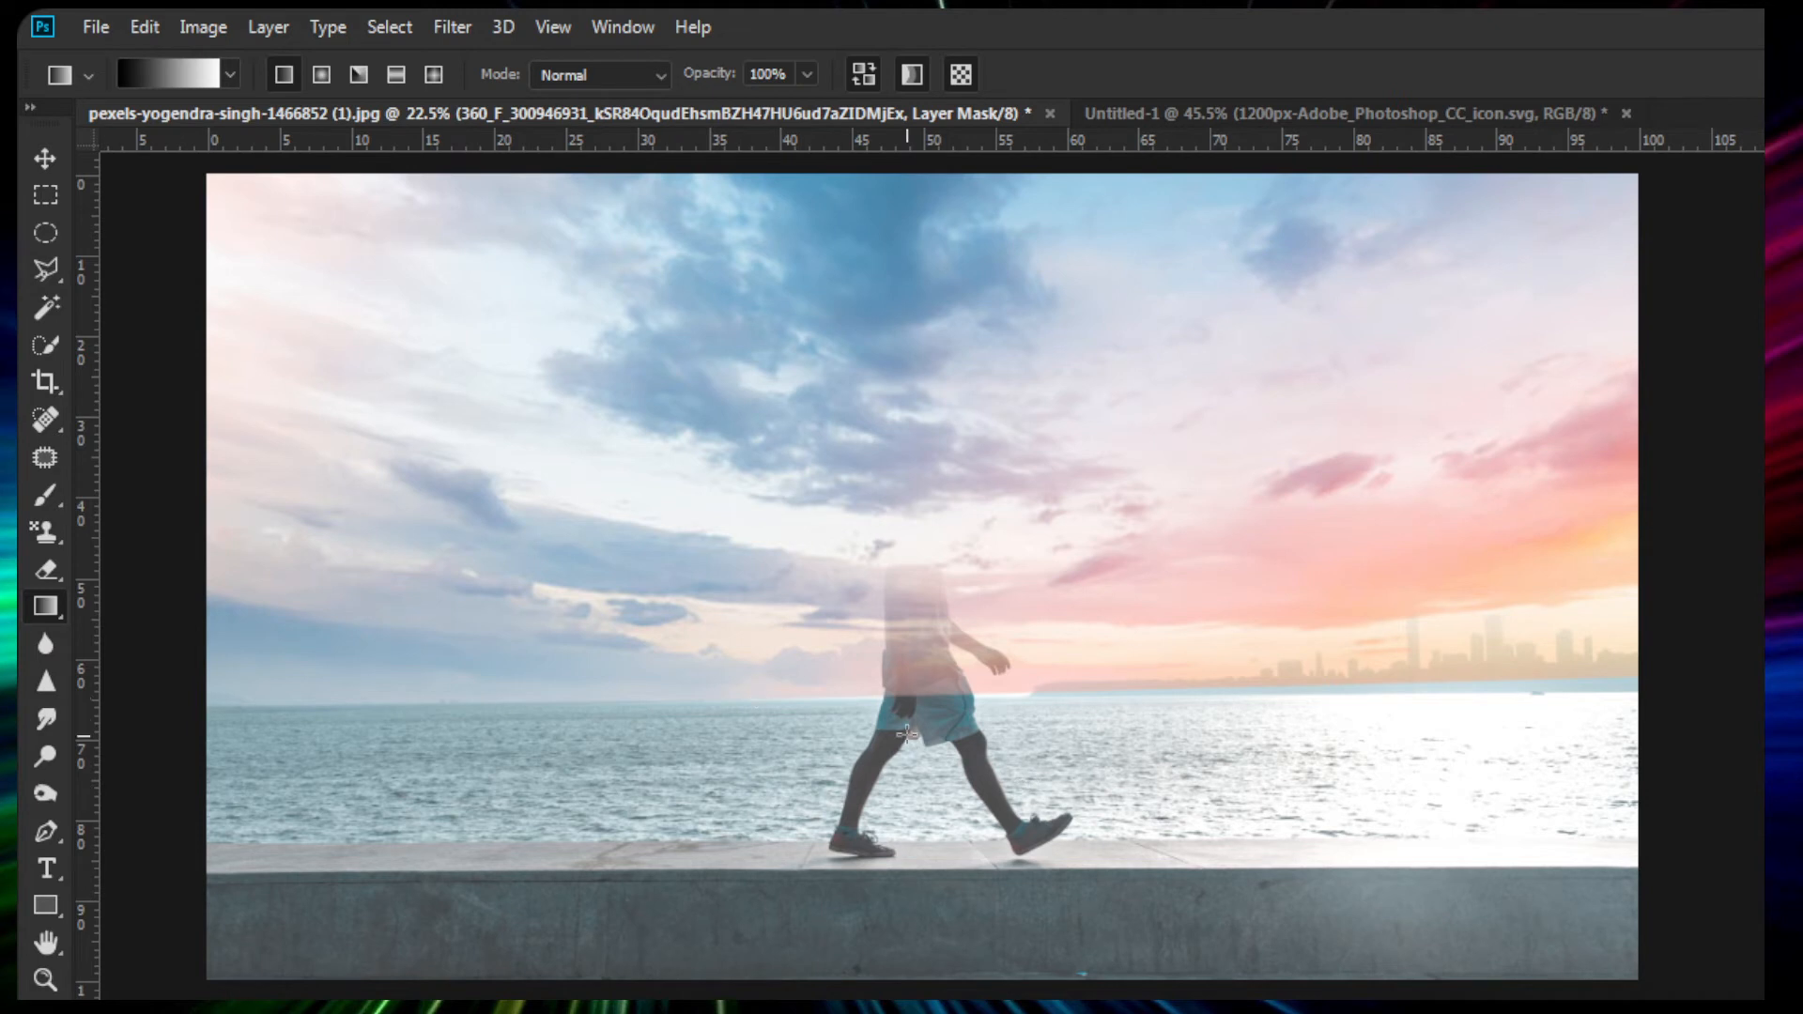
drag(1053, 774, 1042, 615)
drag(1035, 711, 1003, 453)
drag(922, 739, 915, 597)
drag(911, 743, 924, 587)
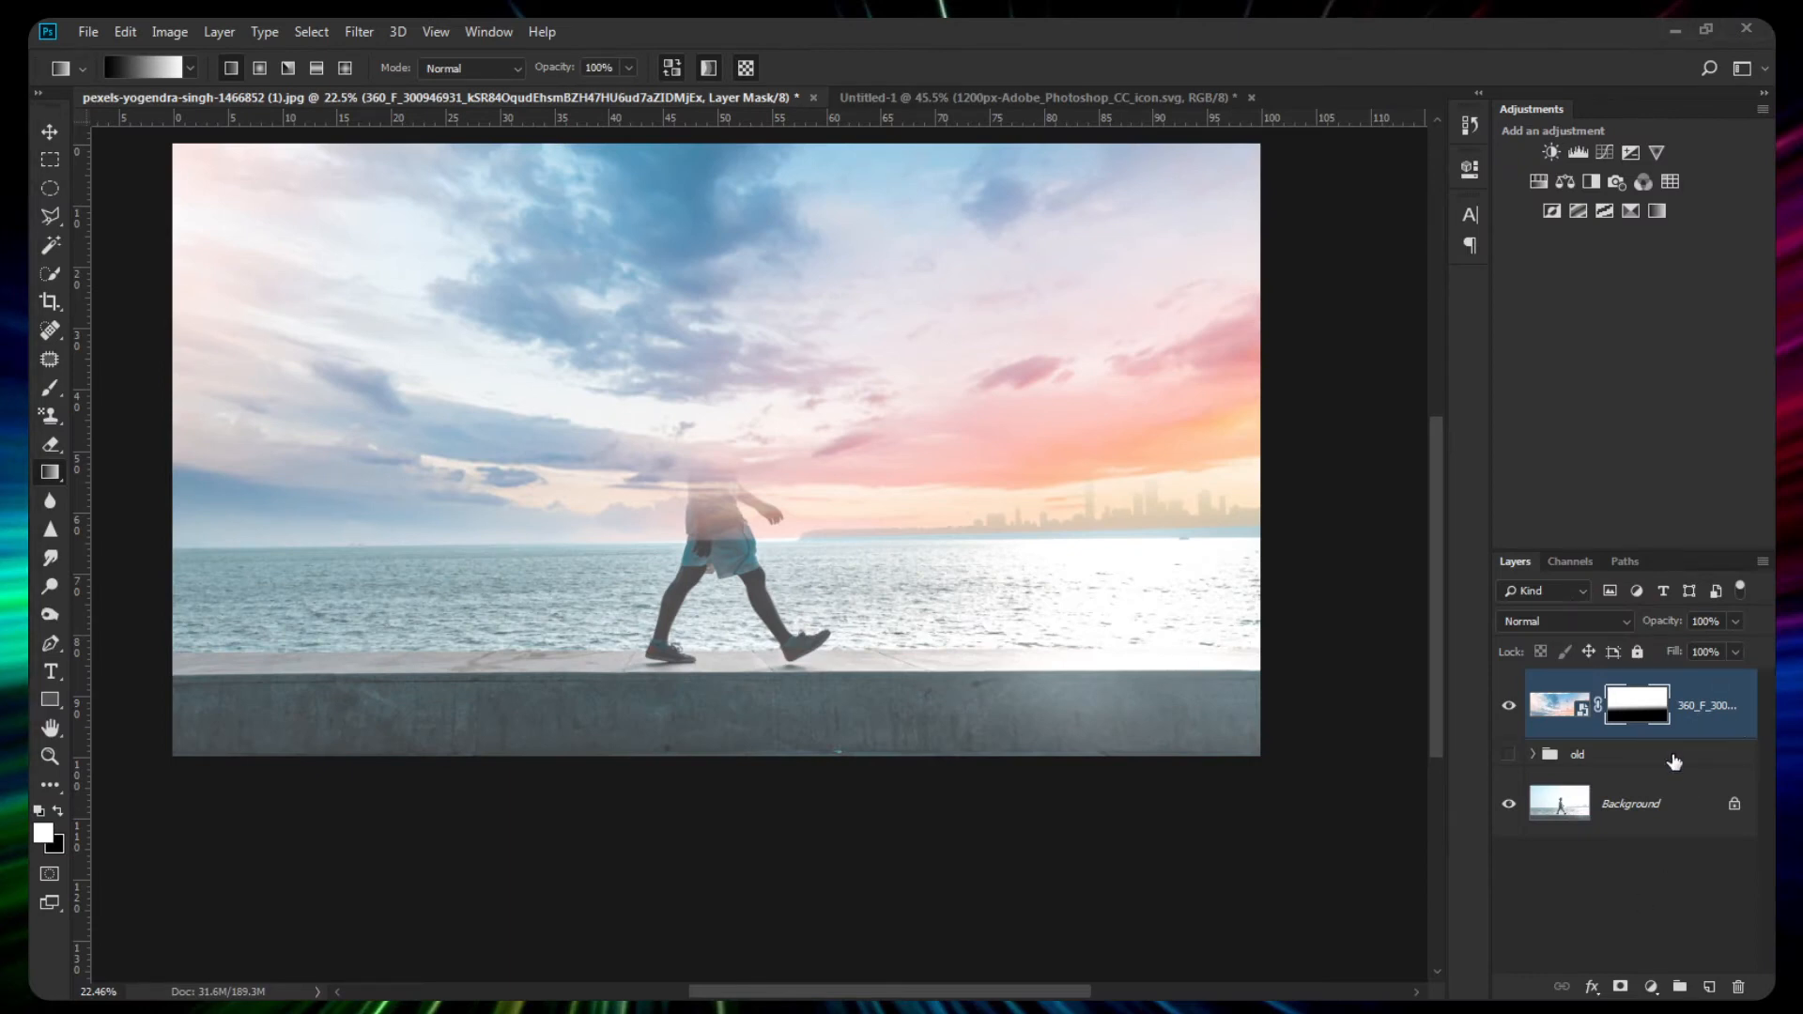
Target the sky layer's image instead of its mask and set the layer's blend mode to Multiply.
click(1557, 704)
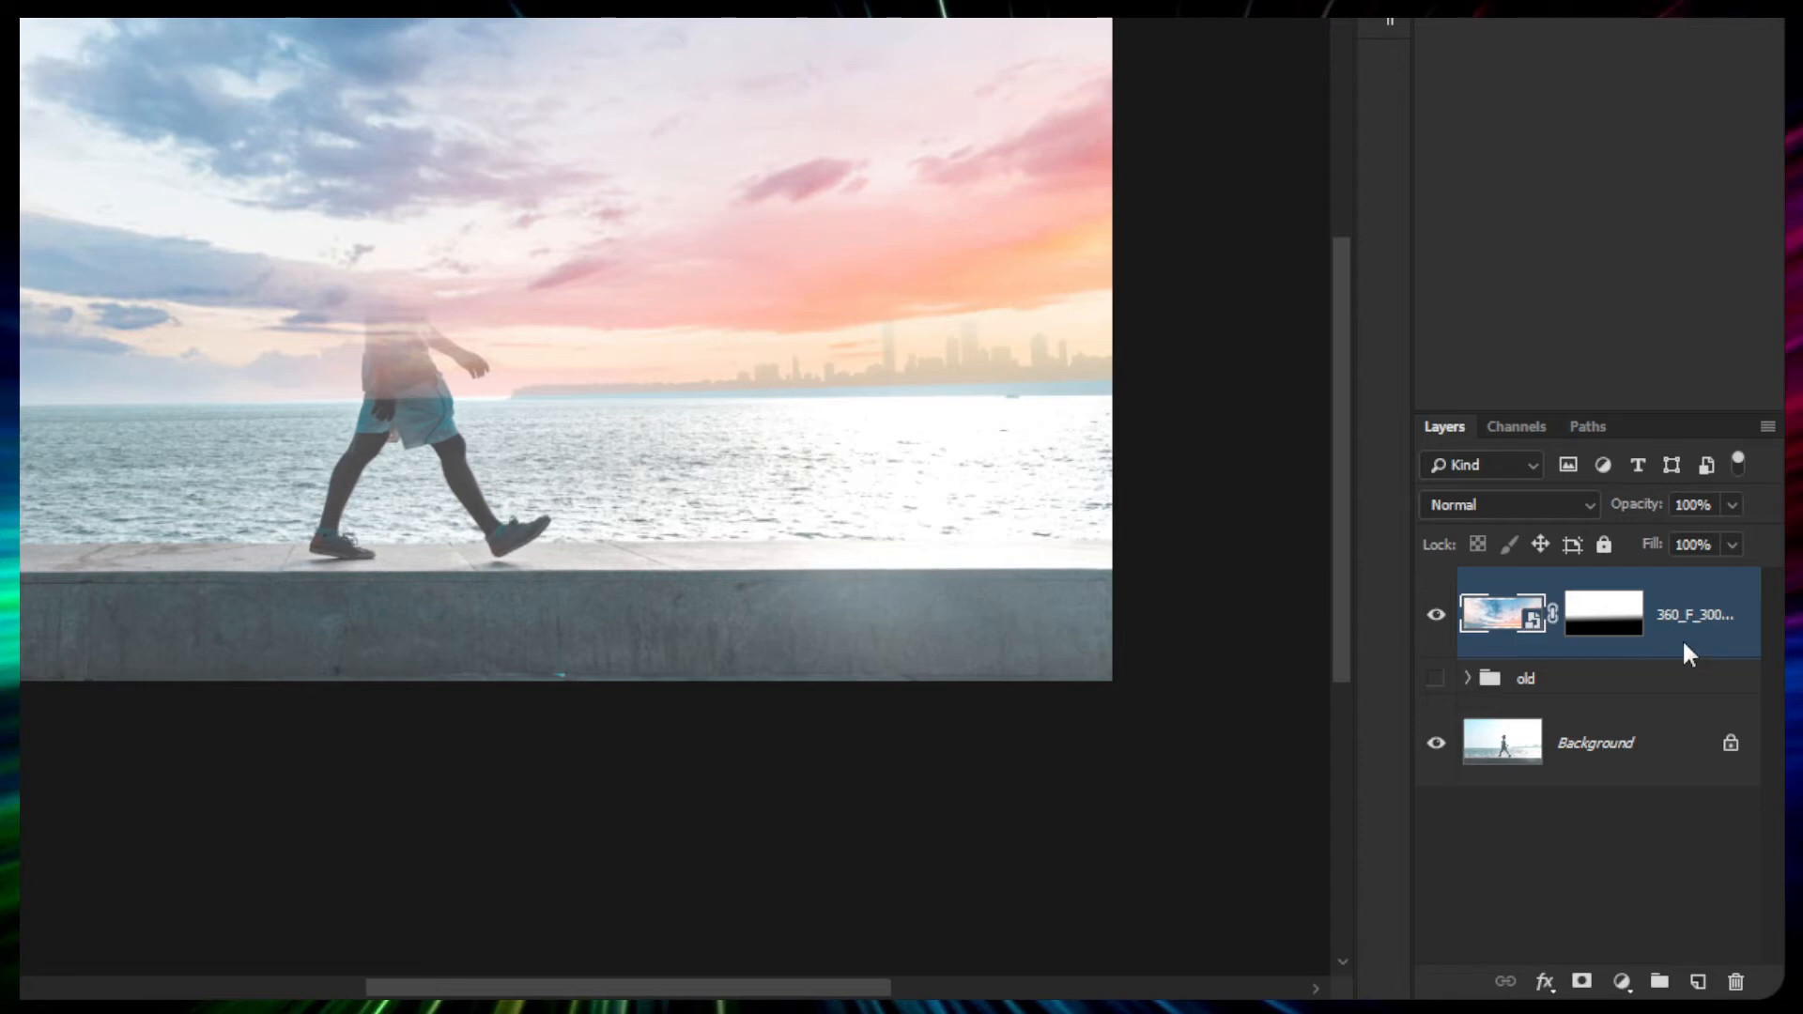
click(1524, 513)
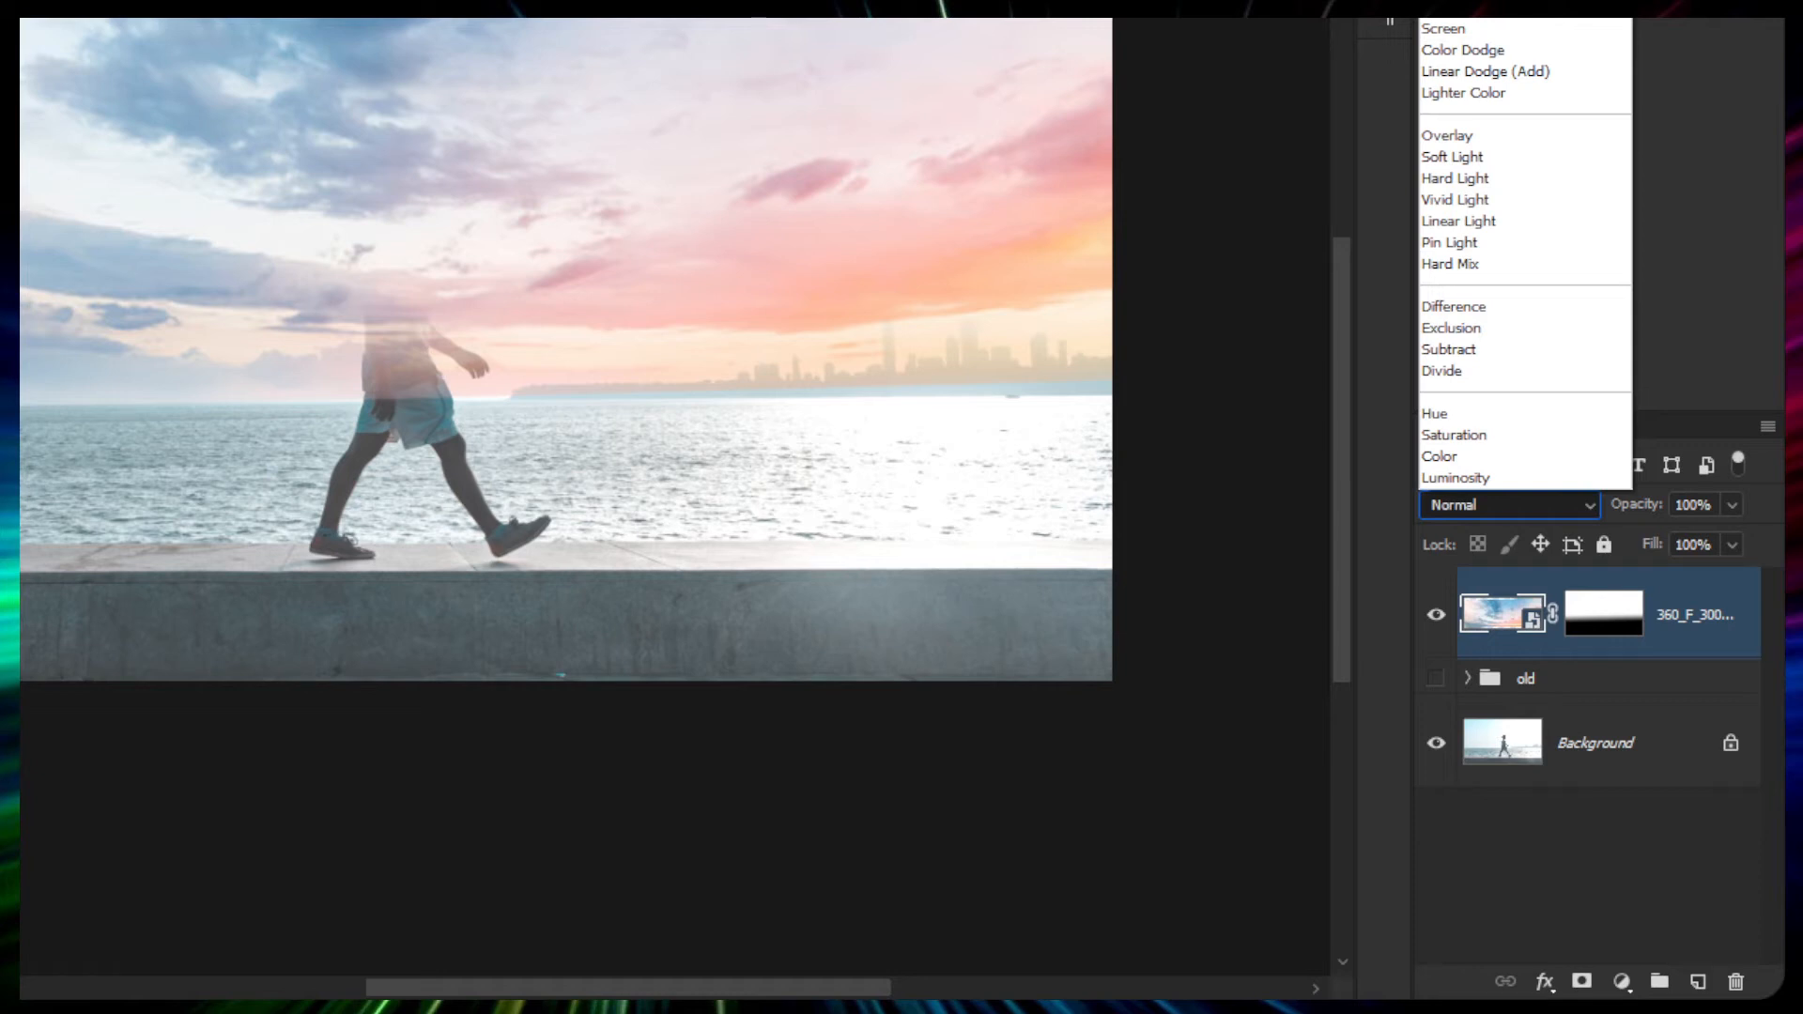
click(1446, 0)
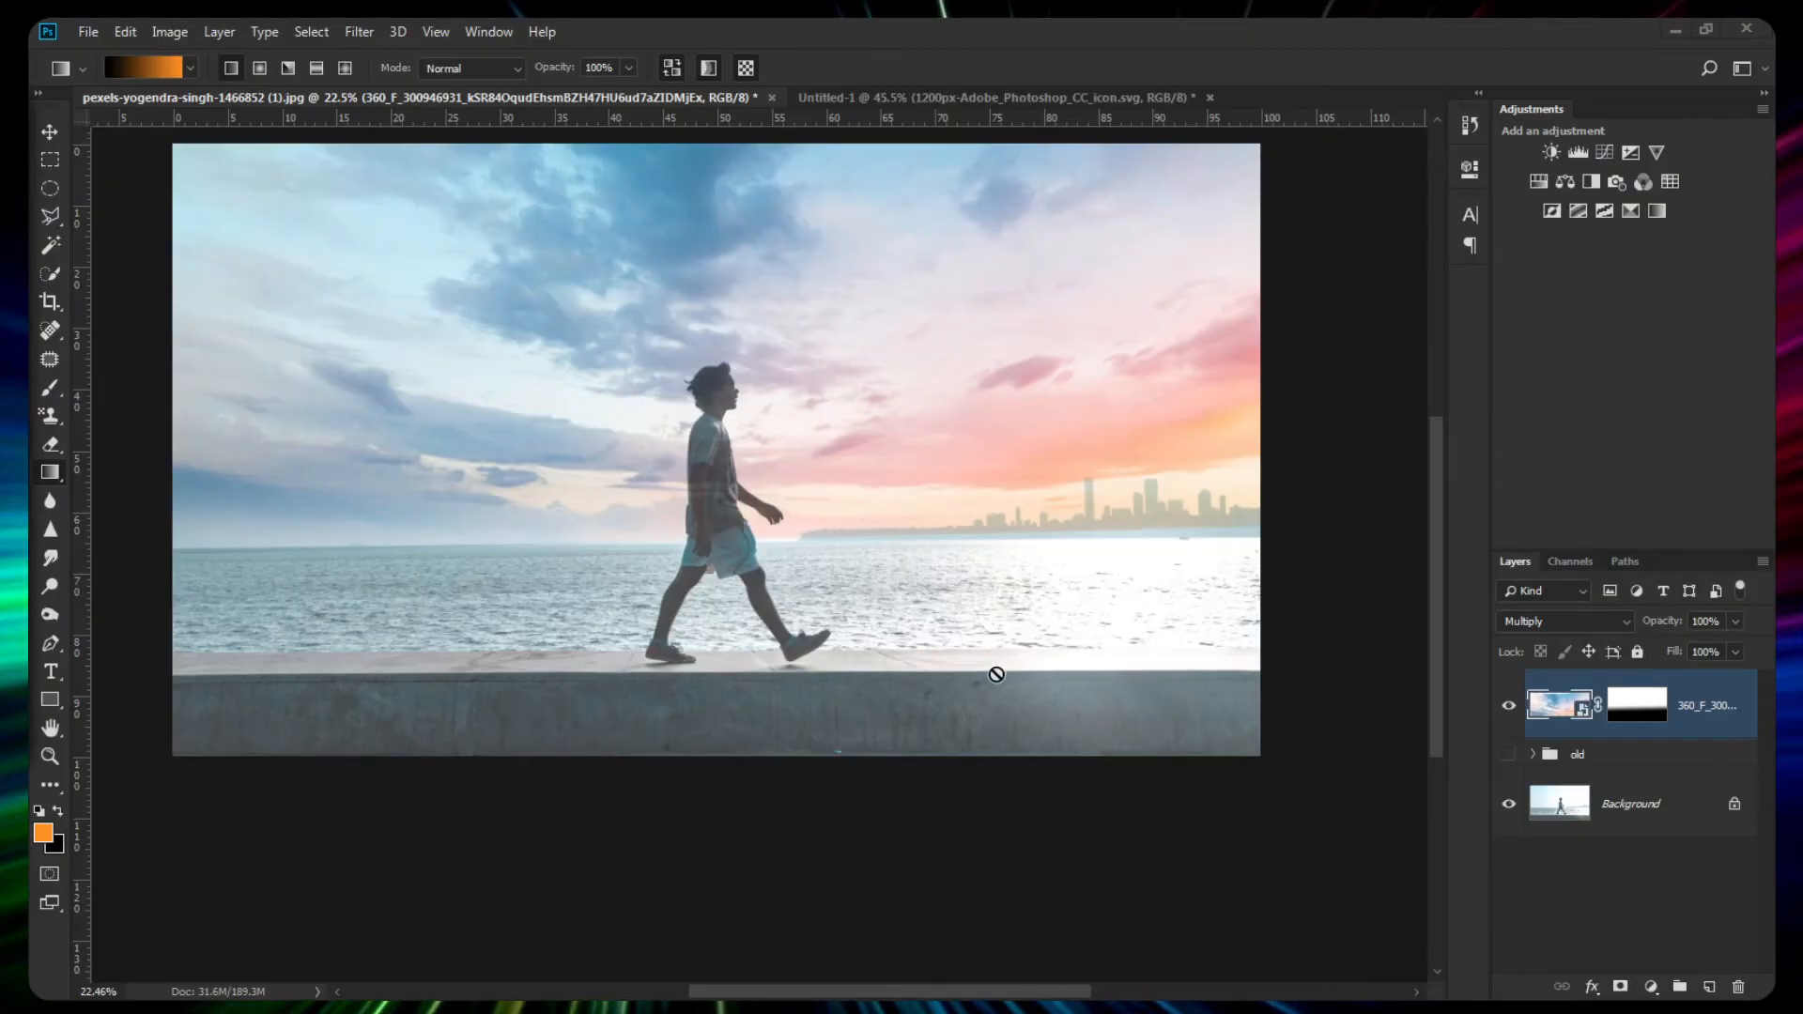
scroll(808, 526, up, 2)
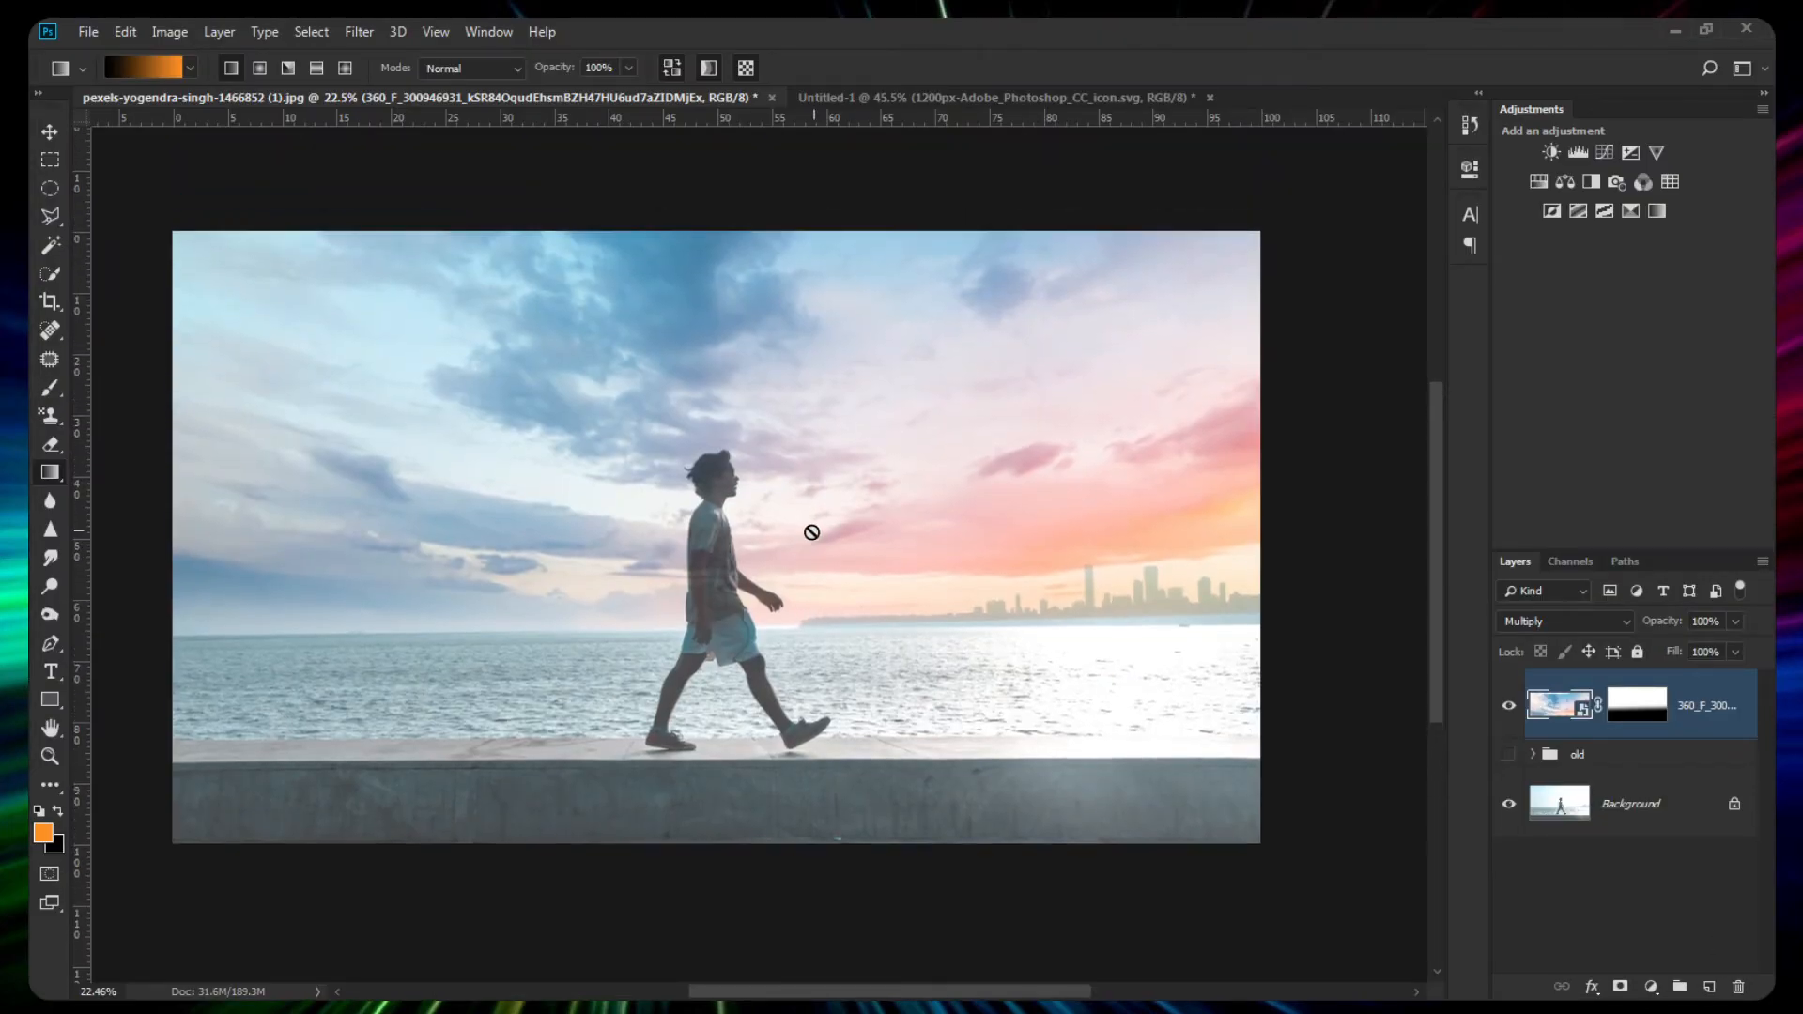
scroll(814, 531, down, 1)
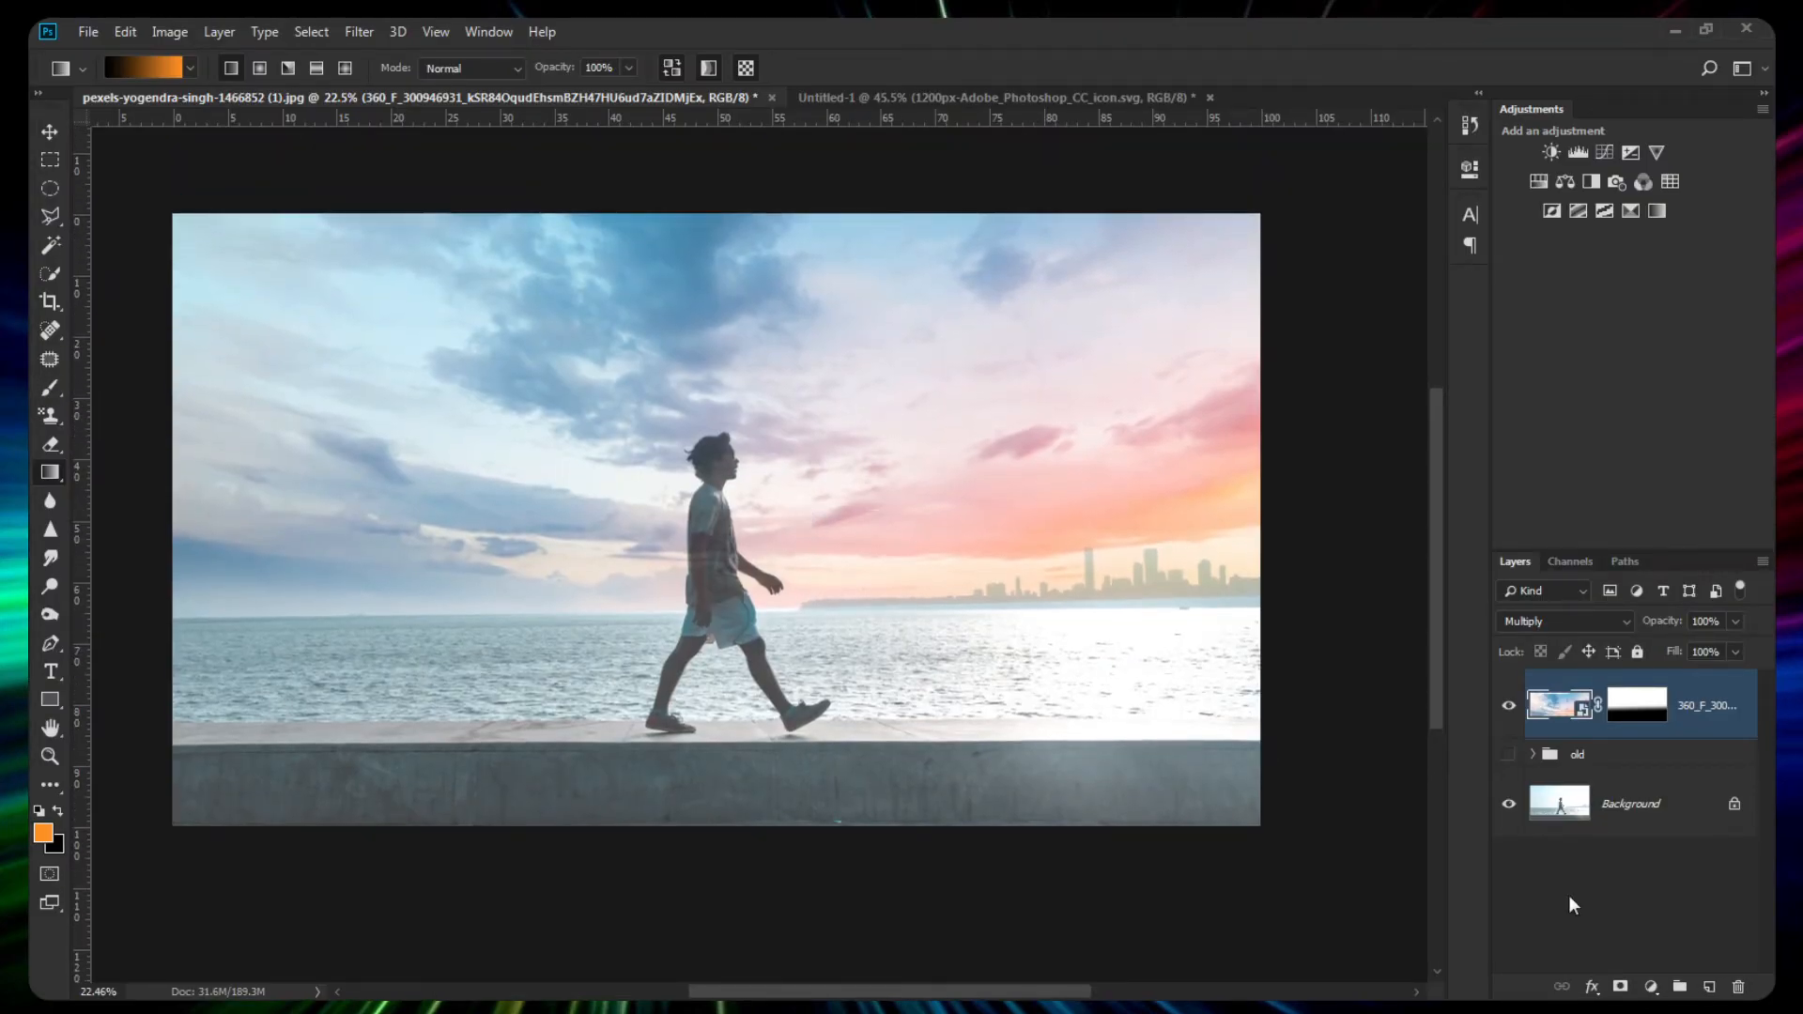
Toggle the sky layer's visibility to compare the photo with and without the new sky.
click(1509, 708)
click(1509, 708)
click(1509, 708)
click(1509, 709)
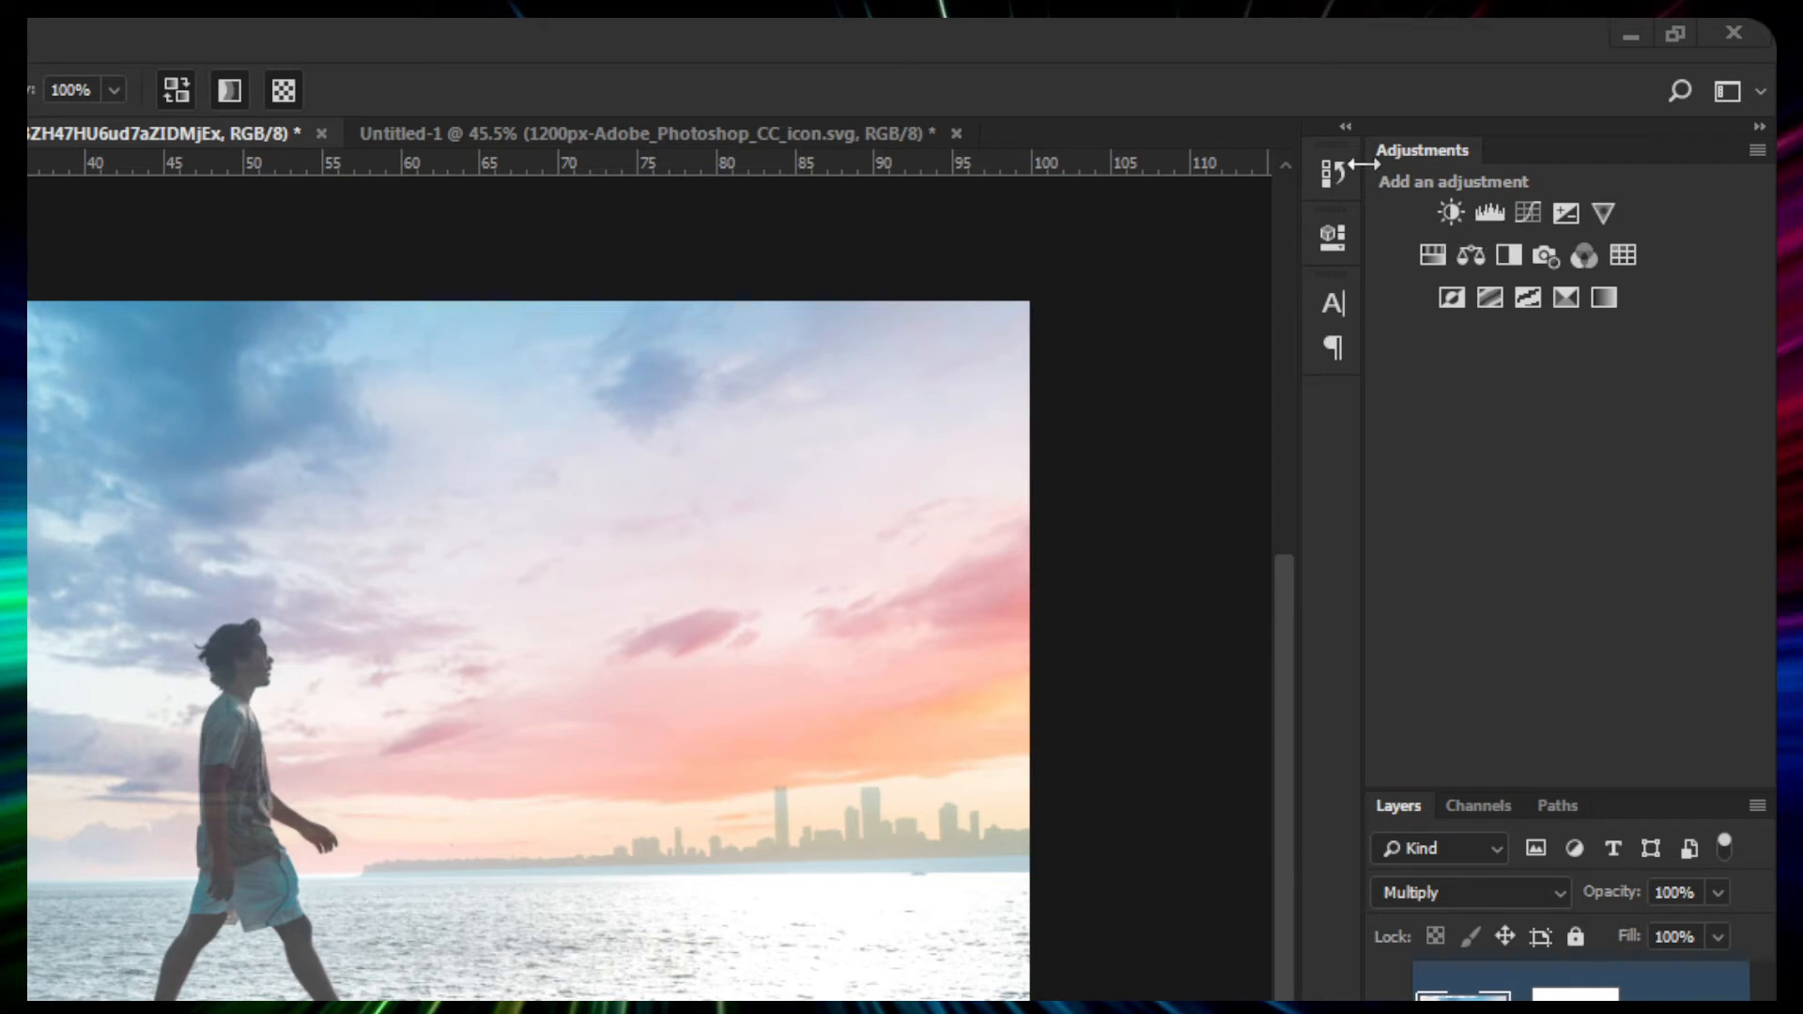
Add a Levels adjustment layer above the sky with input levels 51, 1.23 and 249.
click(1491, 212)
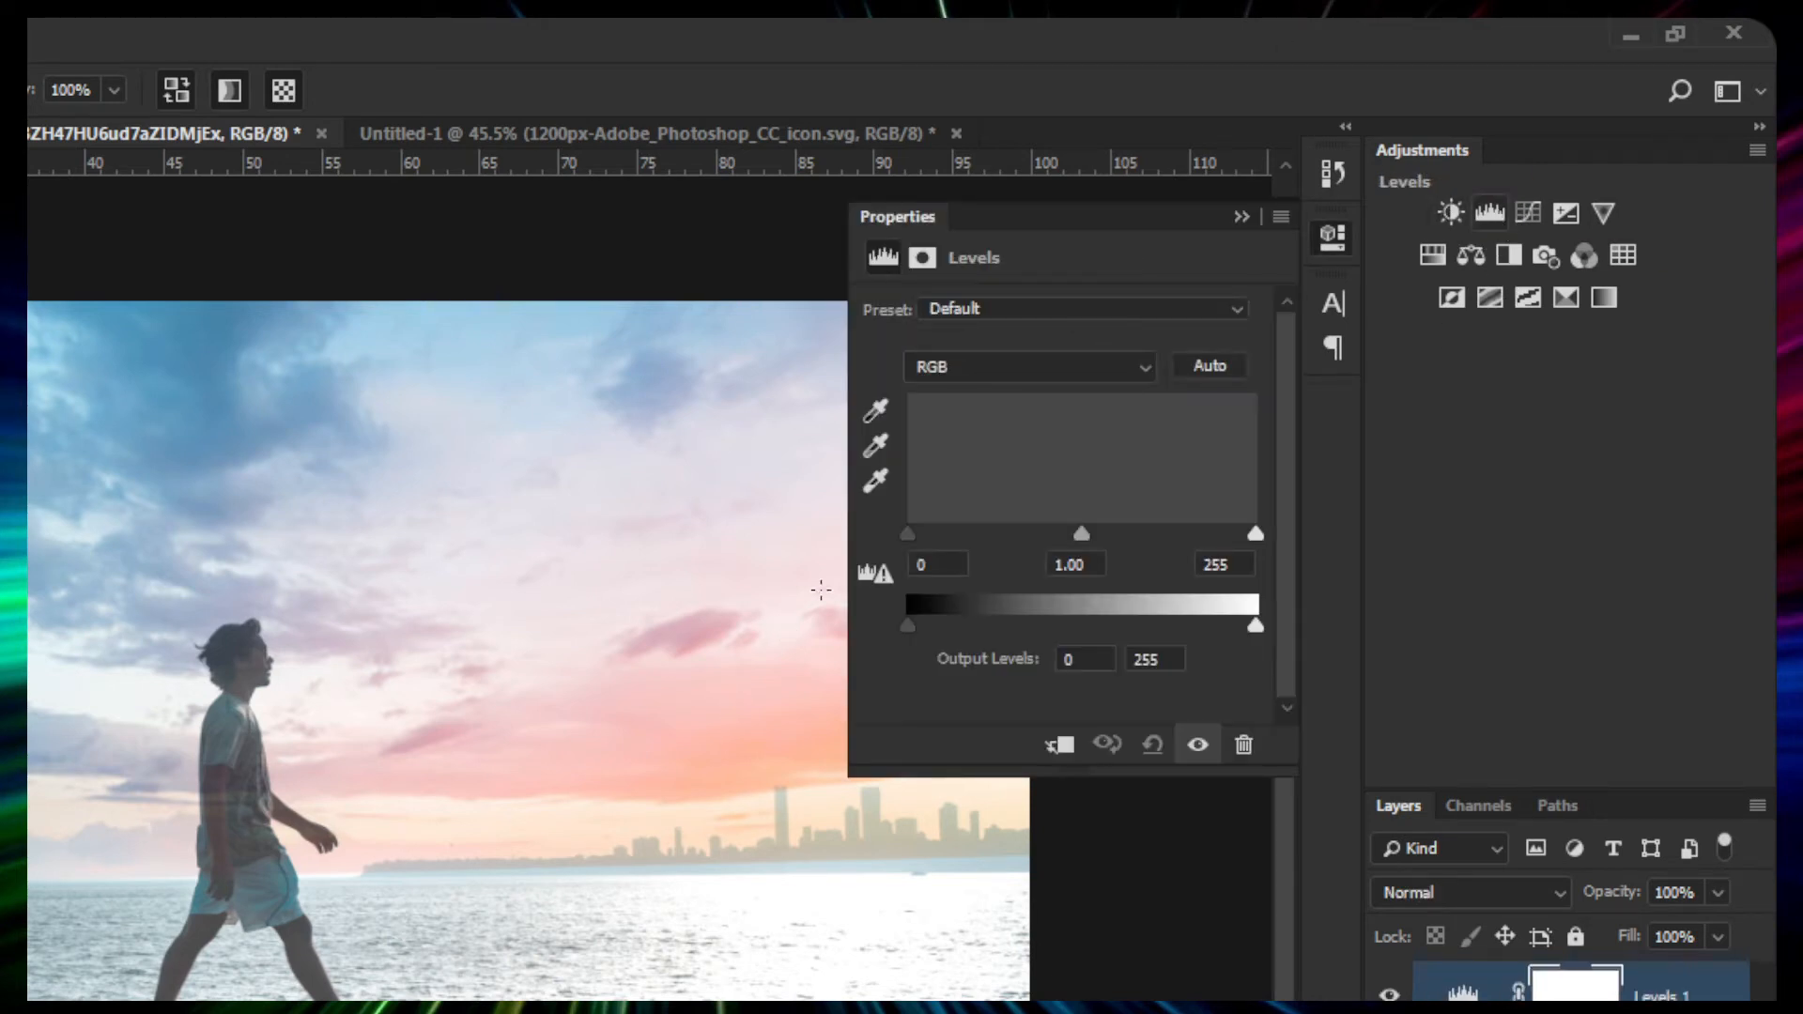
drag(901, 535, 976, 537)
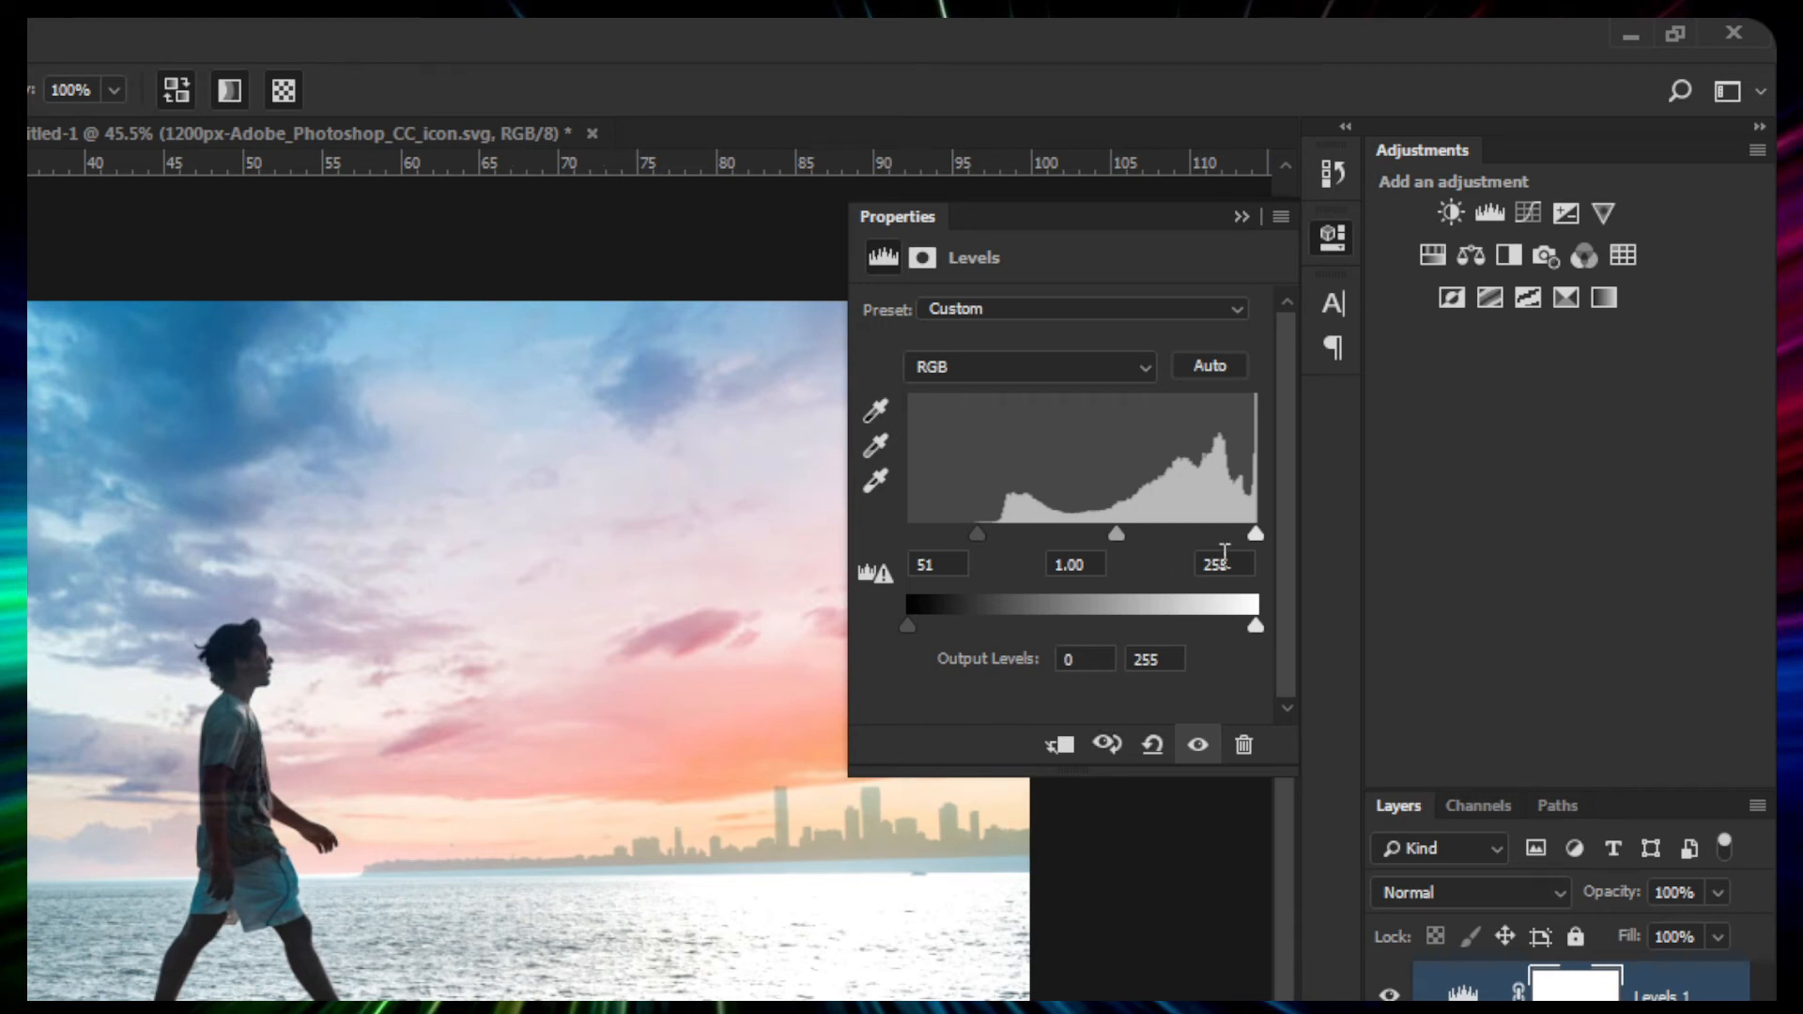
mouse_move(1112, 533)
mouse_down()
mouse_move(1067, 534)
mouse_move(1091, 534)
mouse_up()
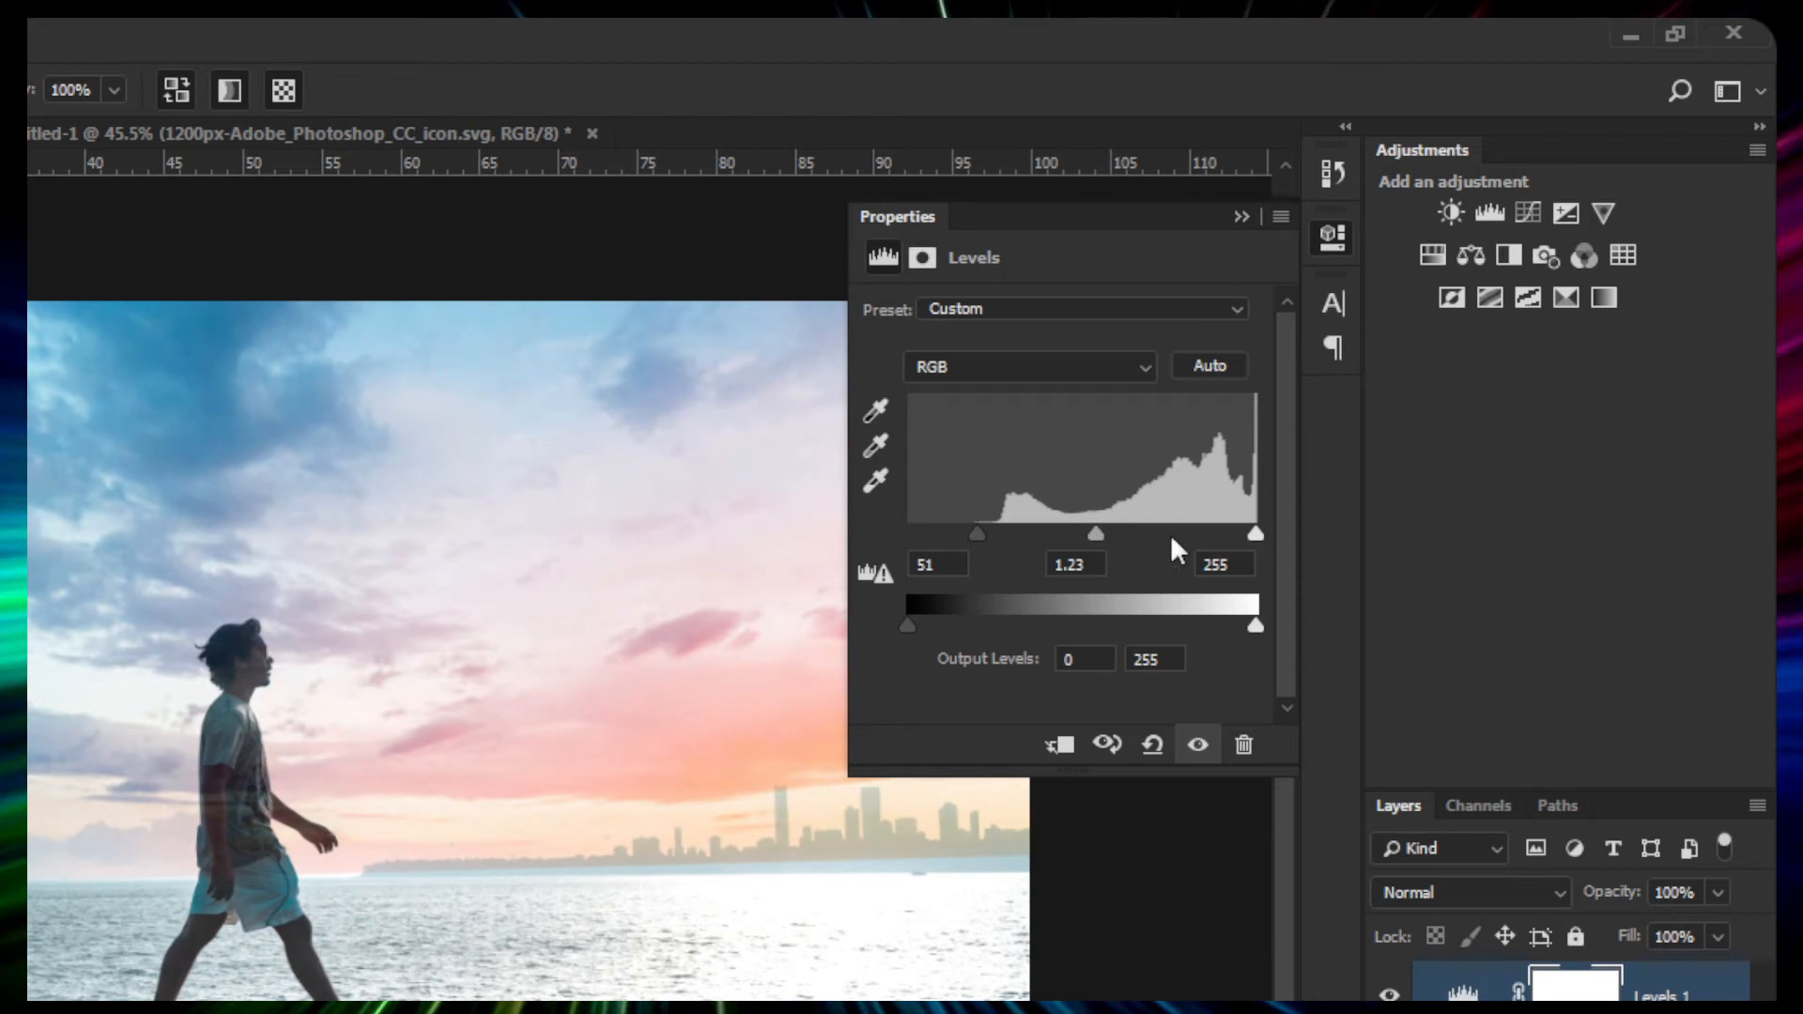
mouse_move(1258, 534)
mouse_down()
mouse_move(1228, 534)
mouse_move(1243, 537)
mouse_up()
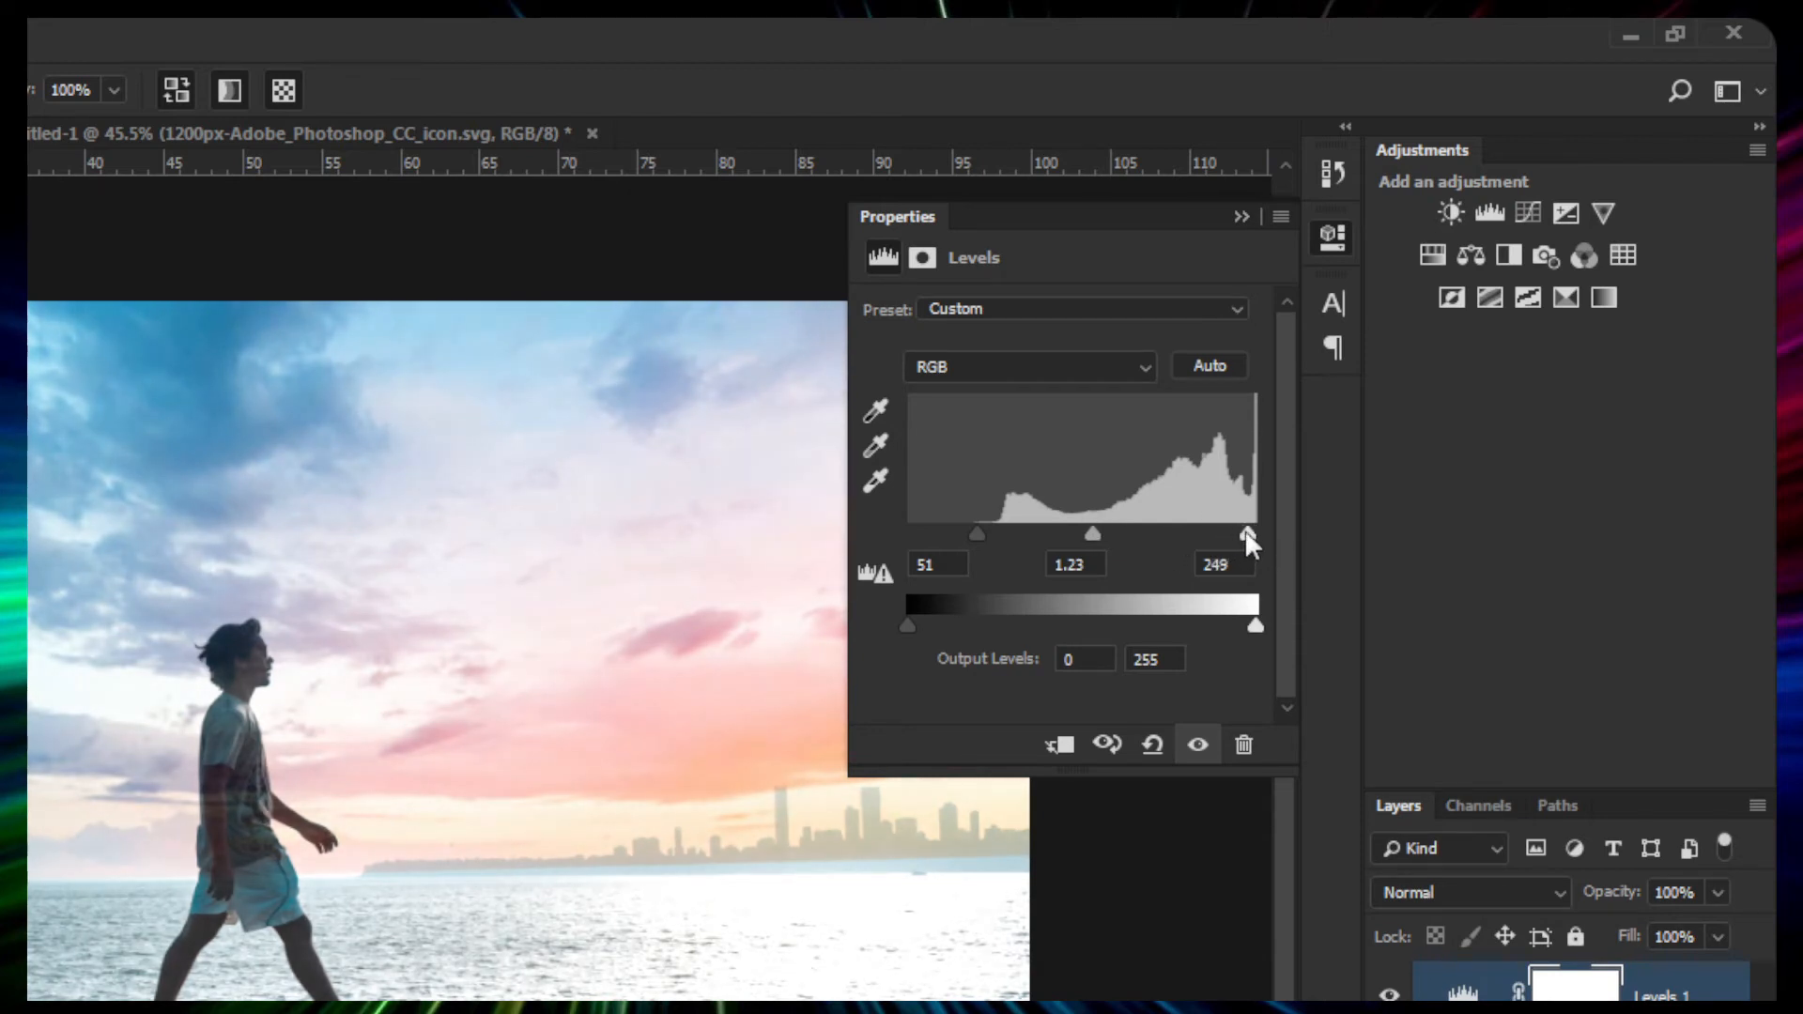
click(1238, 219)
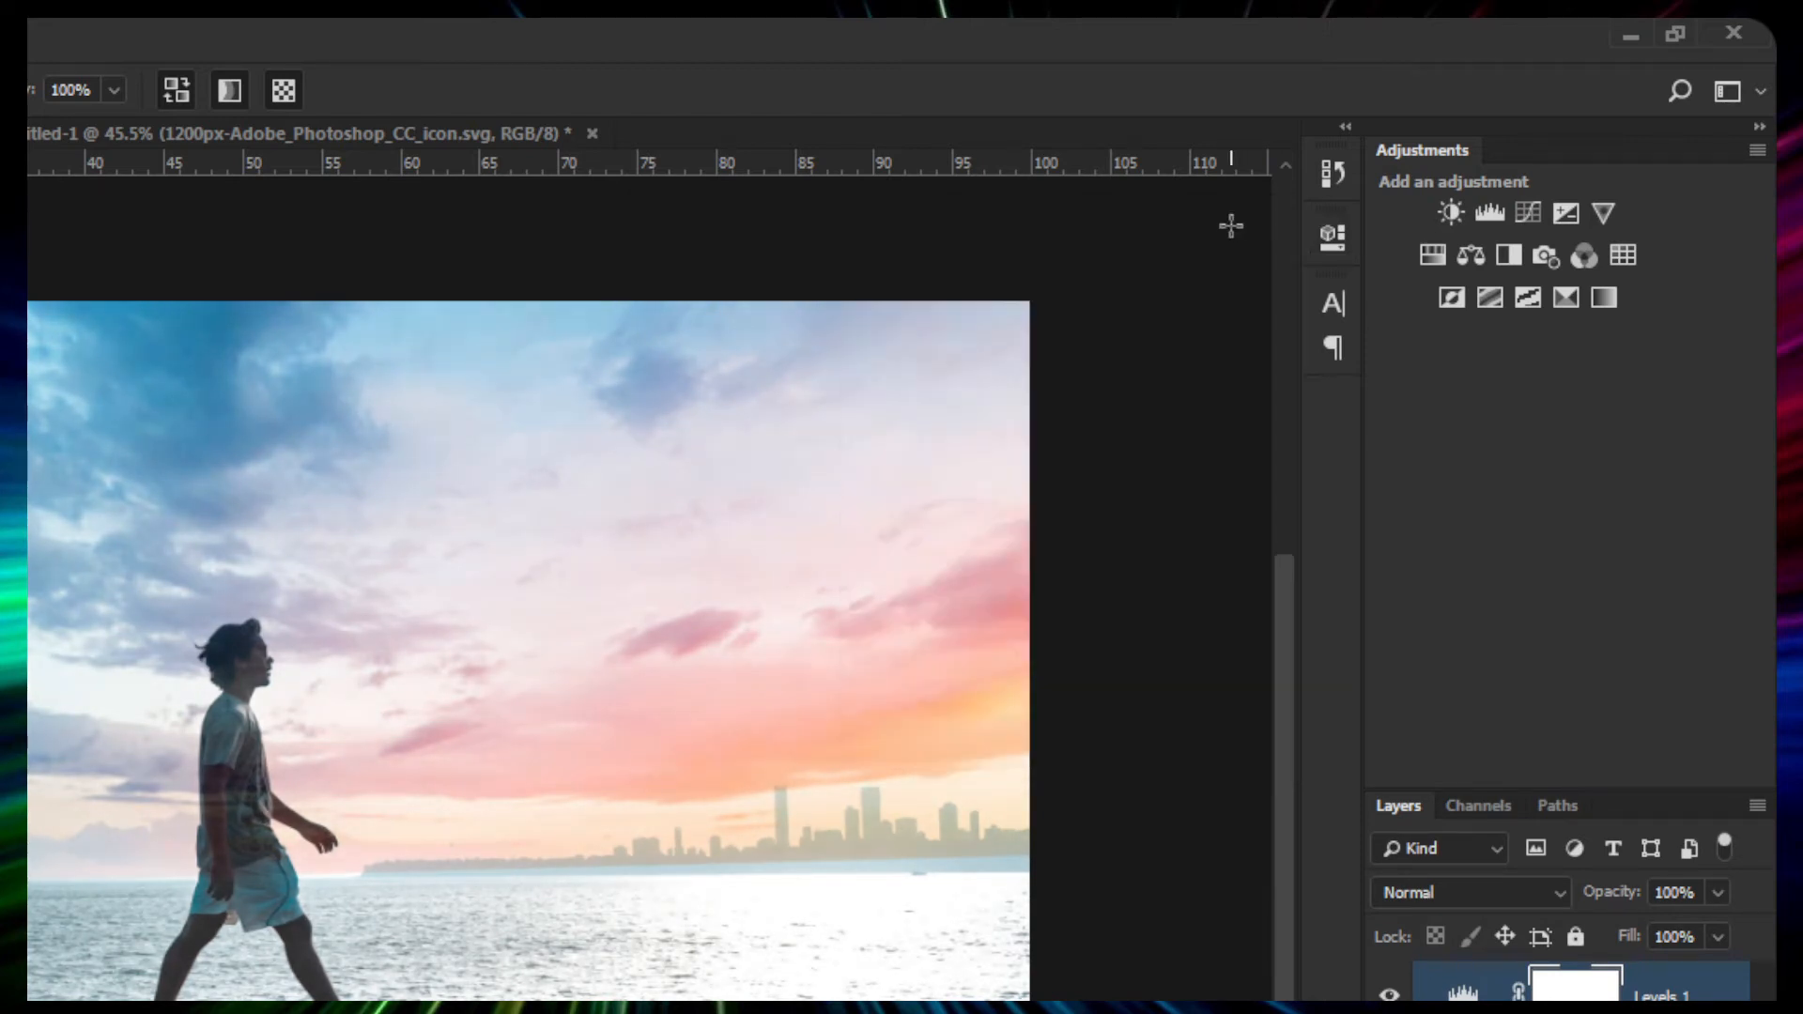
Add a Hue/Saturation adjustment layer, target the sea's Cyans with the on-image adjustment tool, and raise their saturation to +45.
click(1424, 266)
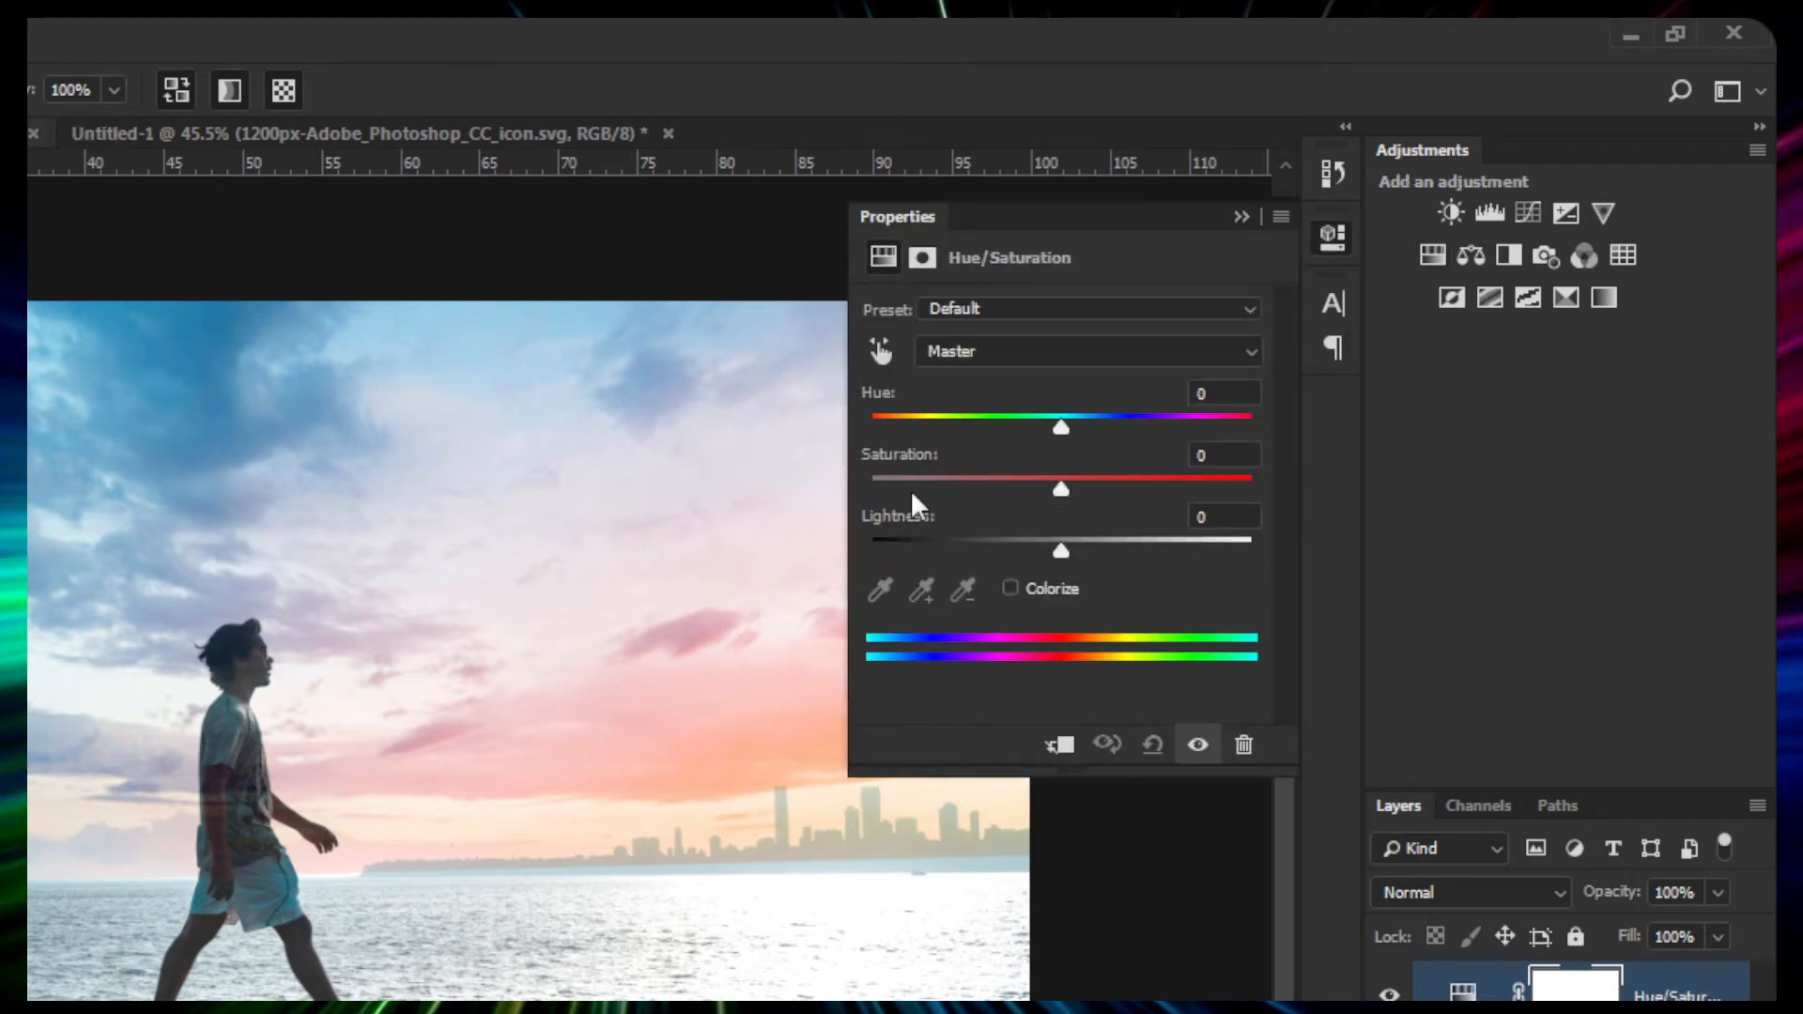
click(887, 354)
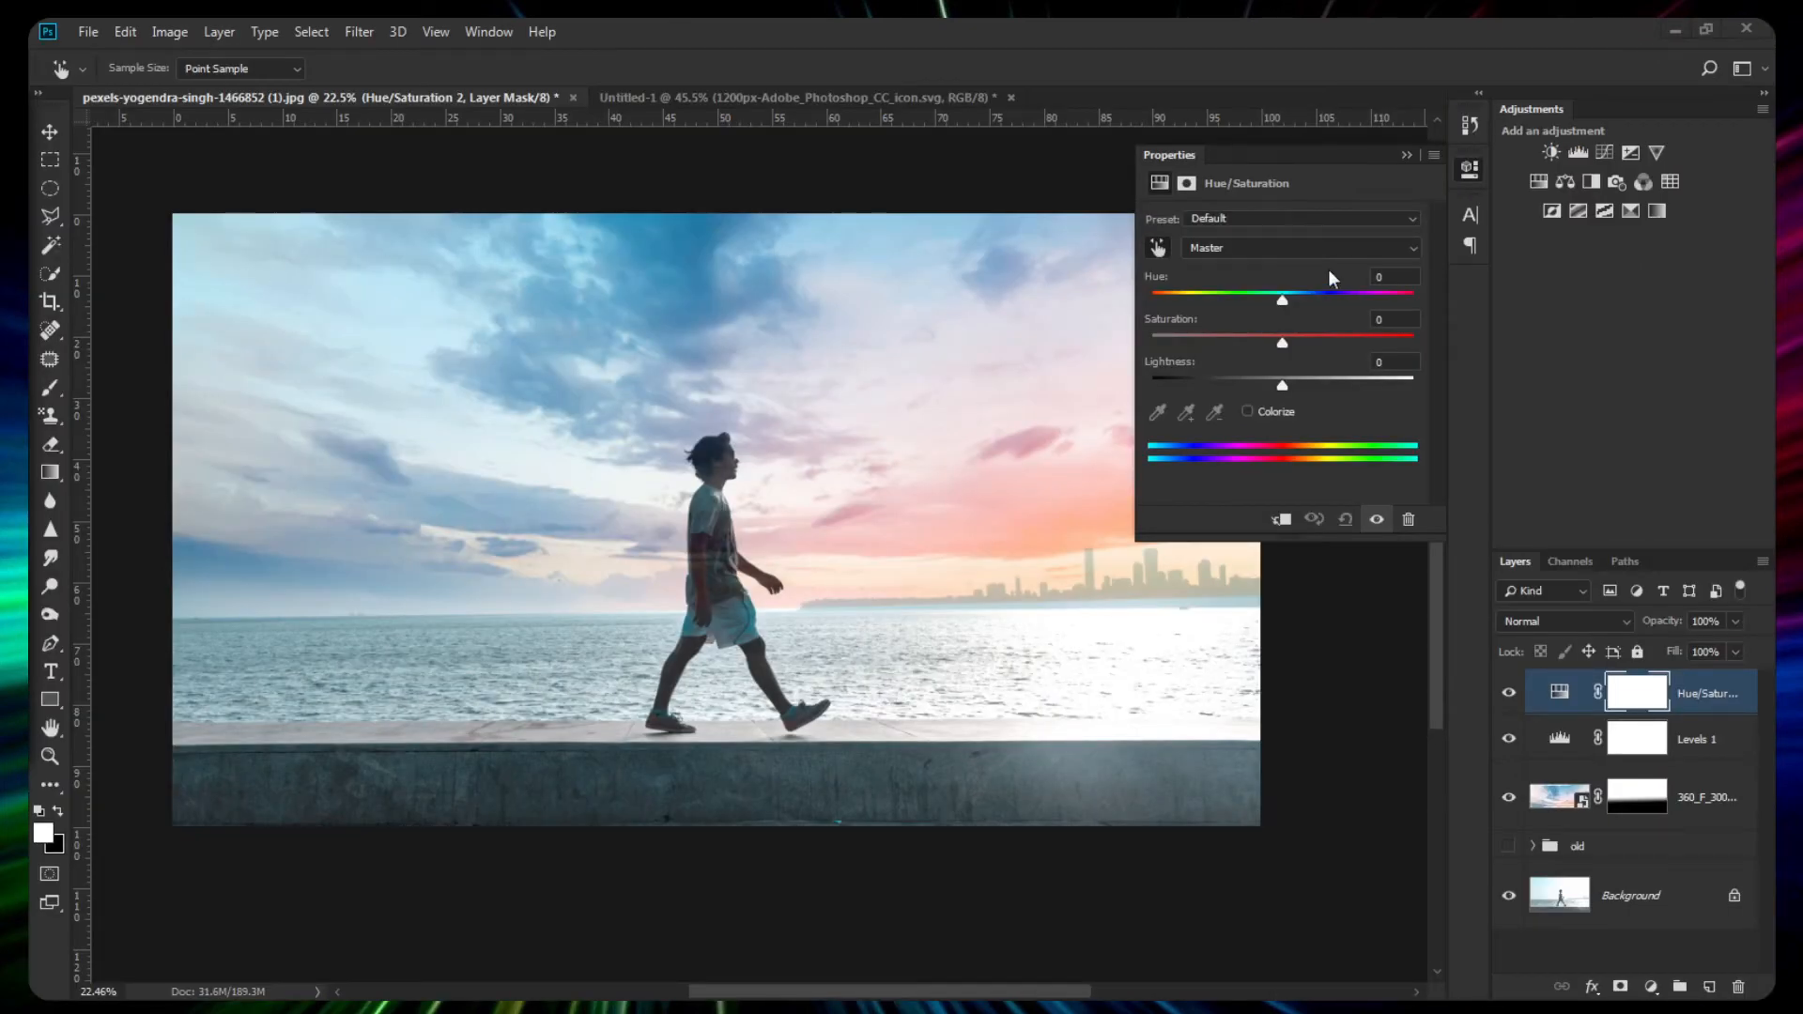
click(1156, 247)
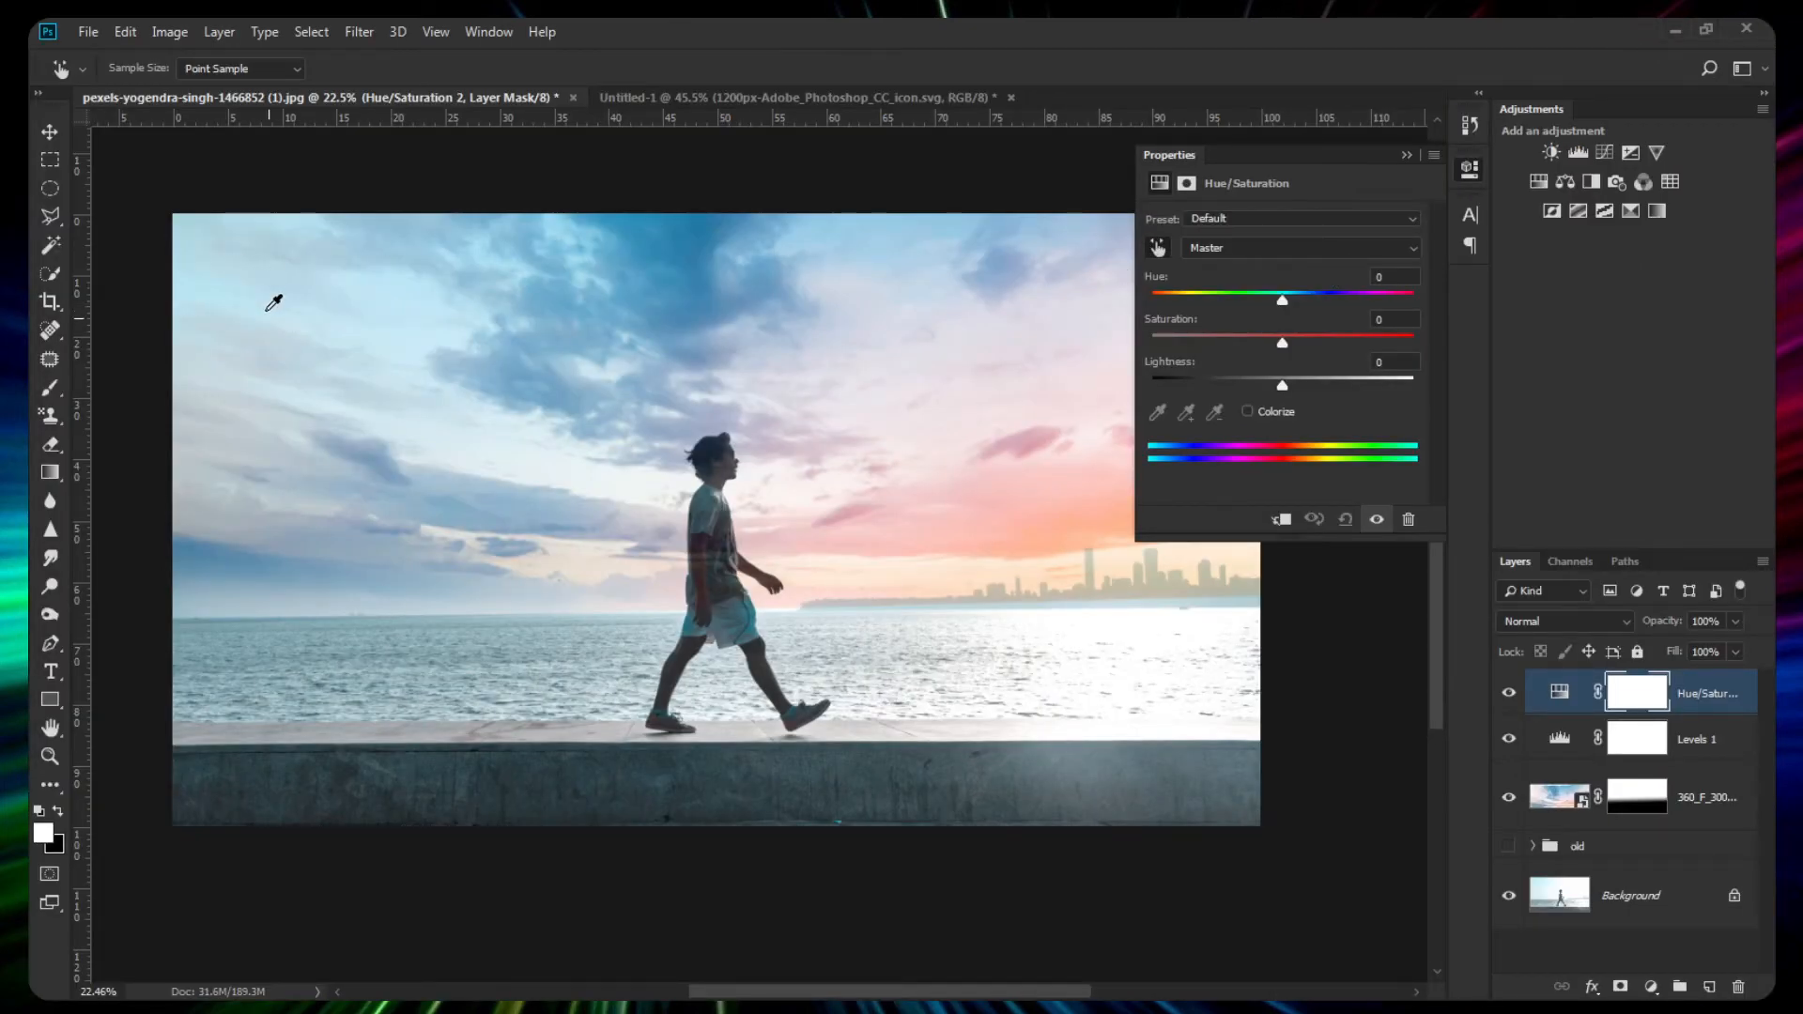
click(349, 668)
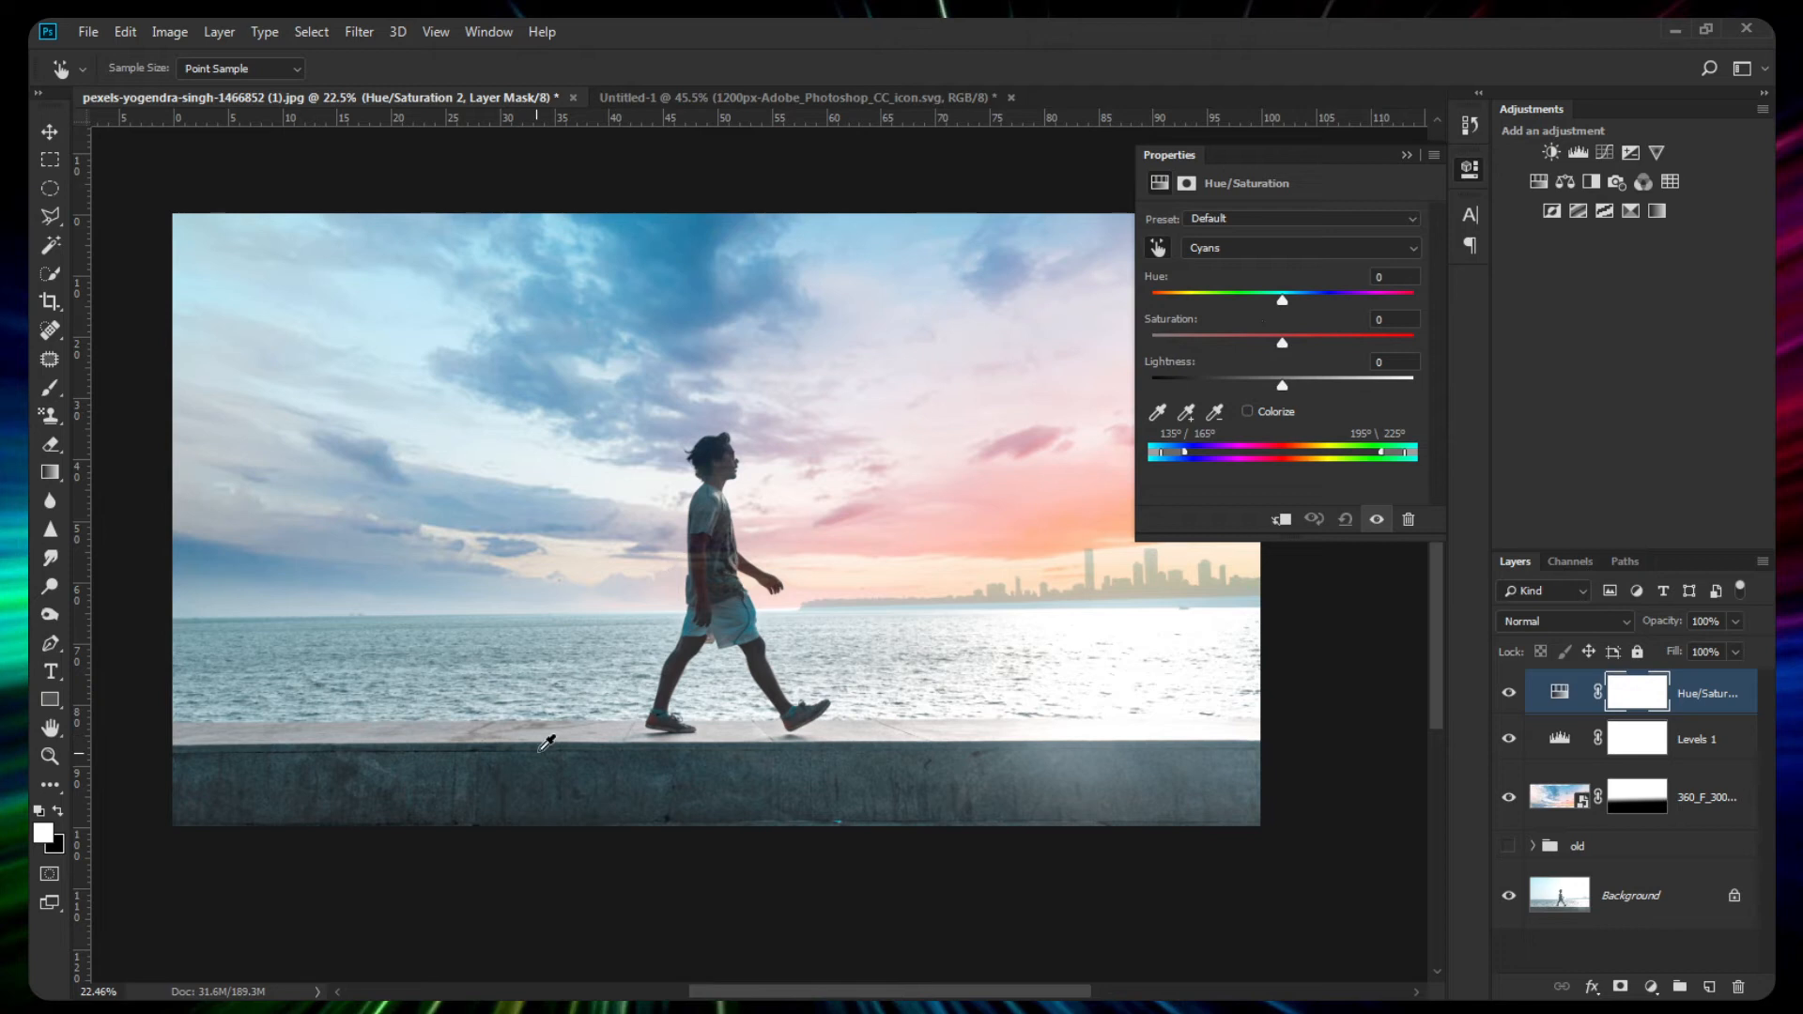
drag(297, 684, 348, 684)
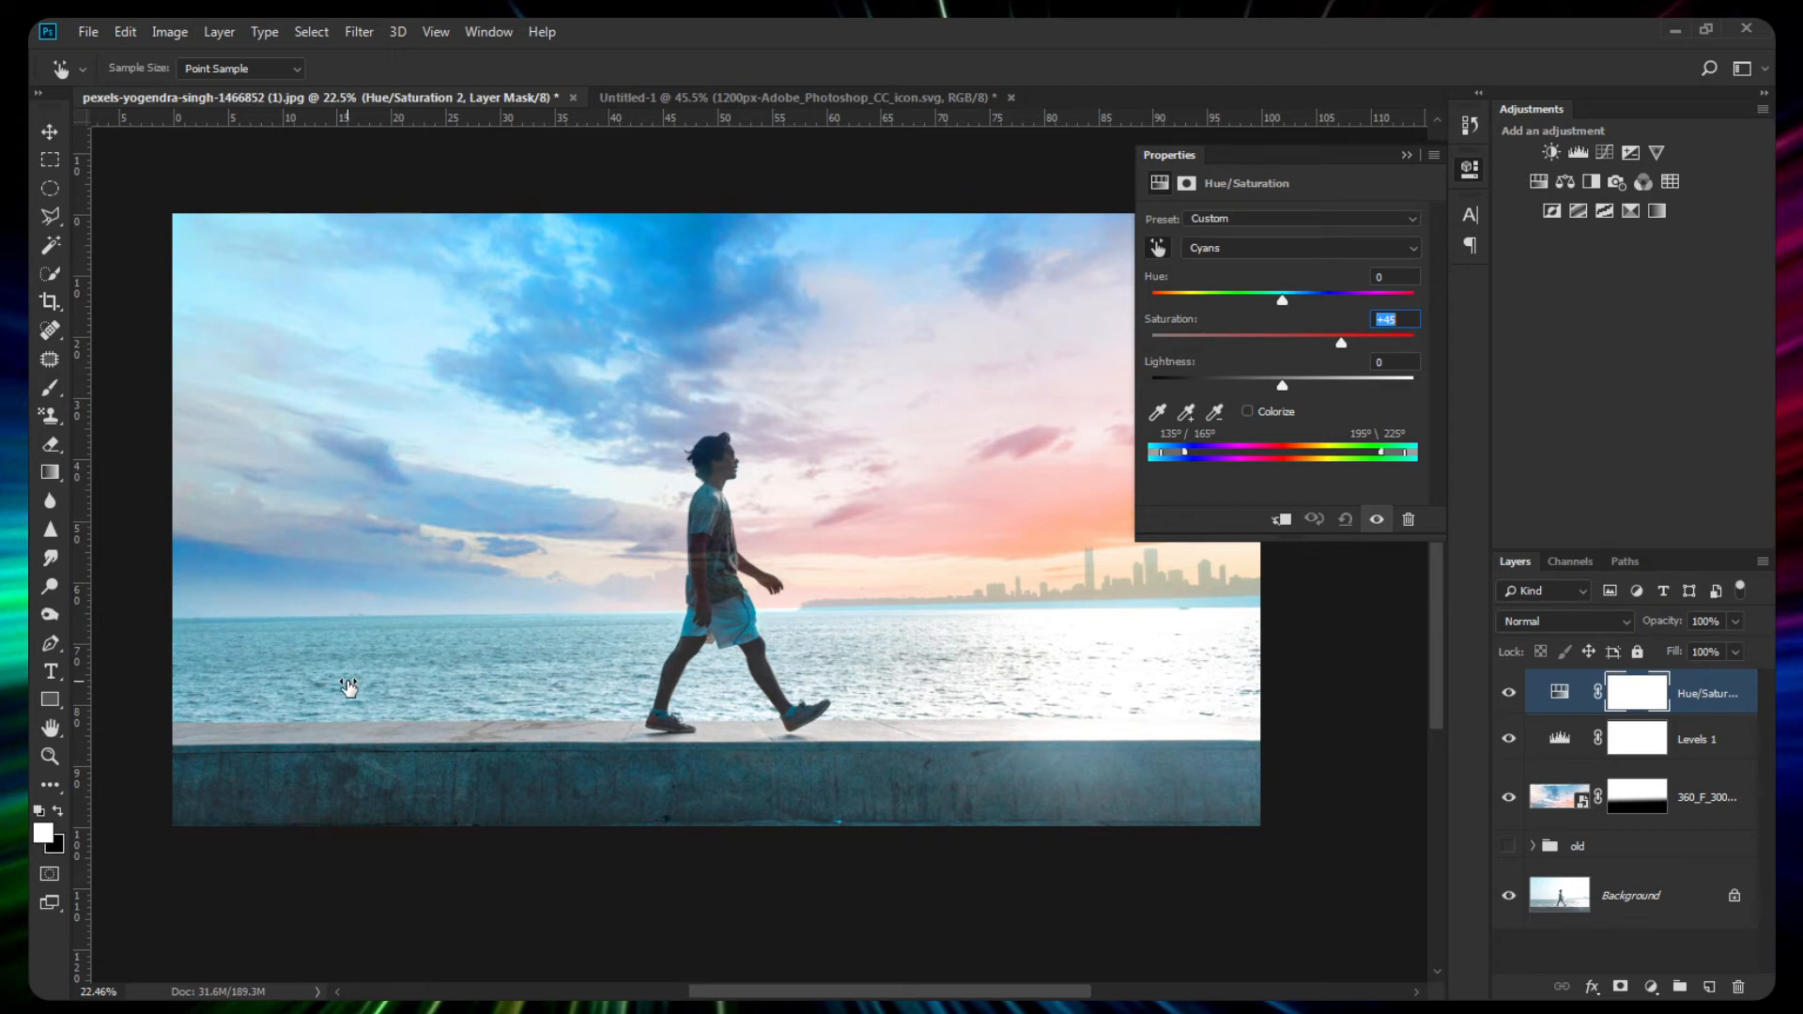
mouse_move(1279, 387)
mouse_down()
mouse_move(1260, 386)
mouse_move(1282, 392)
mouse_up()
click(1407, 156)
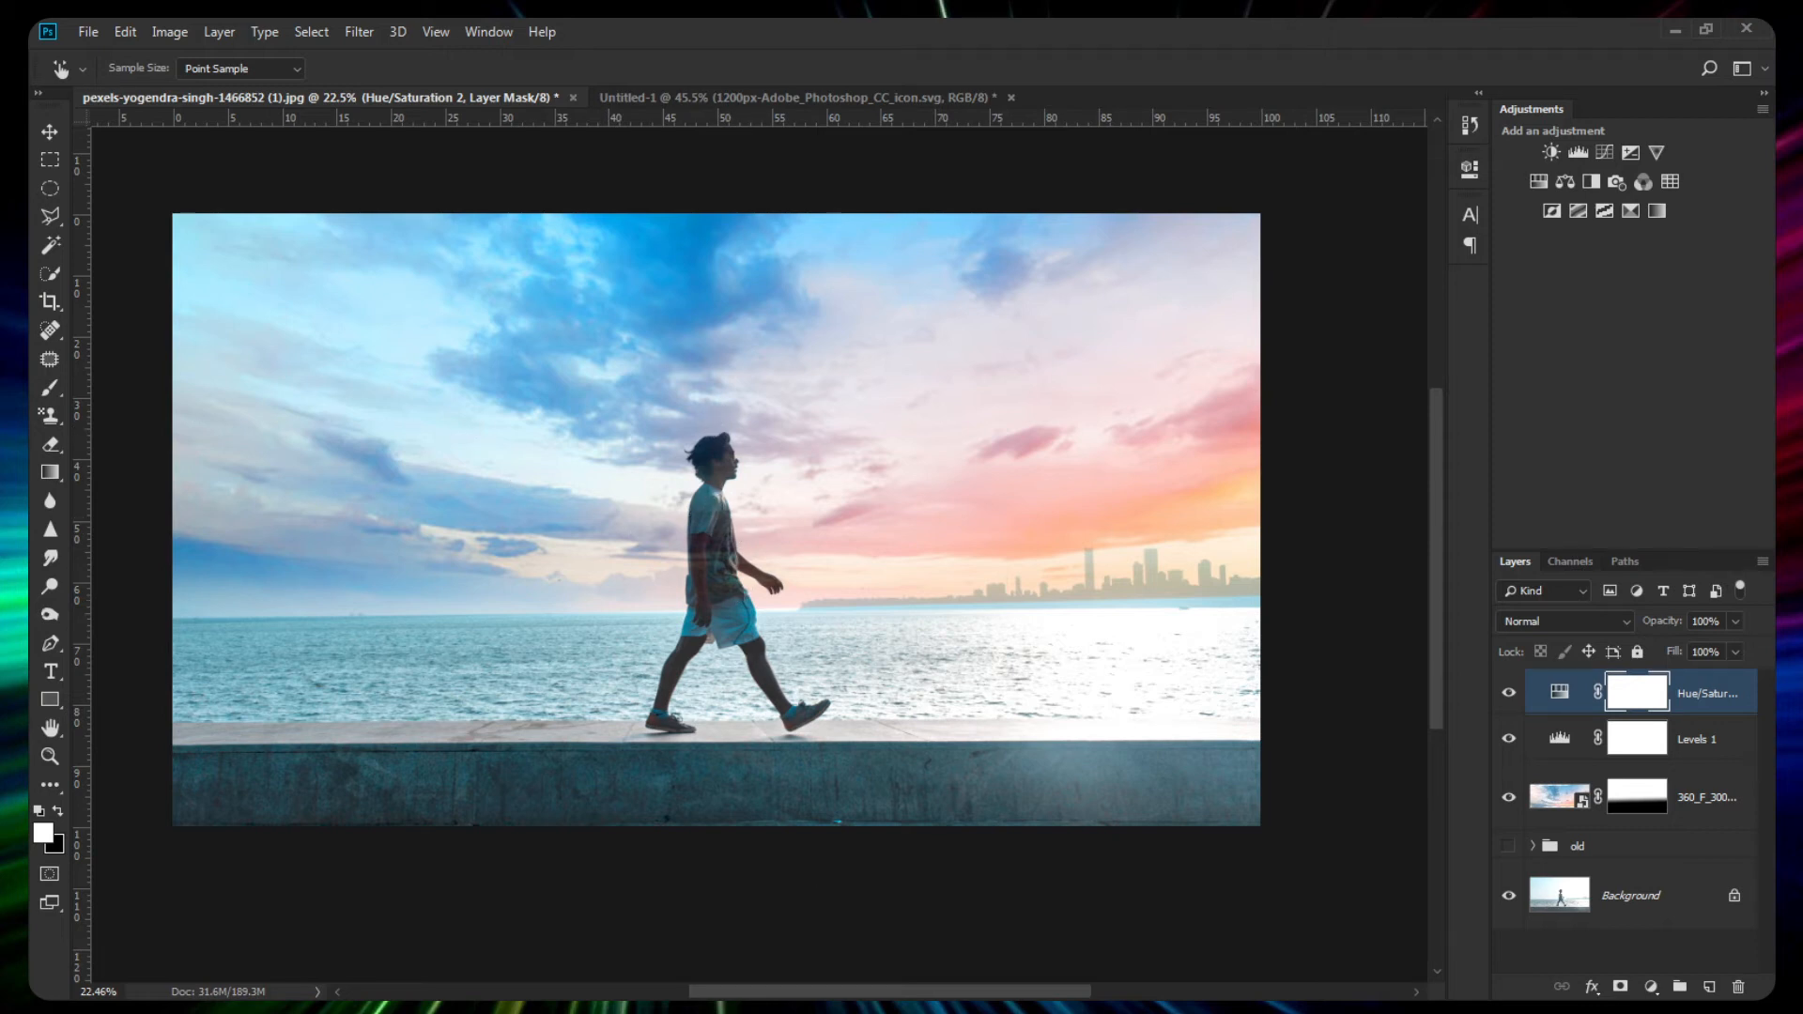
Target the sky layer's mask and ready the Brush tool with a 117 px Soft Round tip at 0% hardness.
click(1708, 813)
key(g)
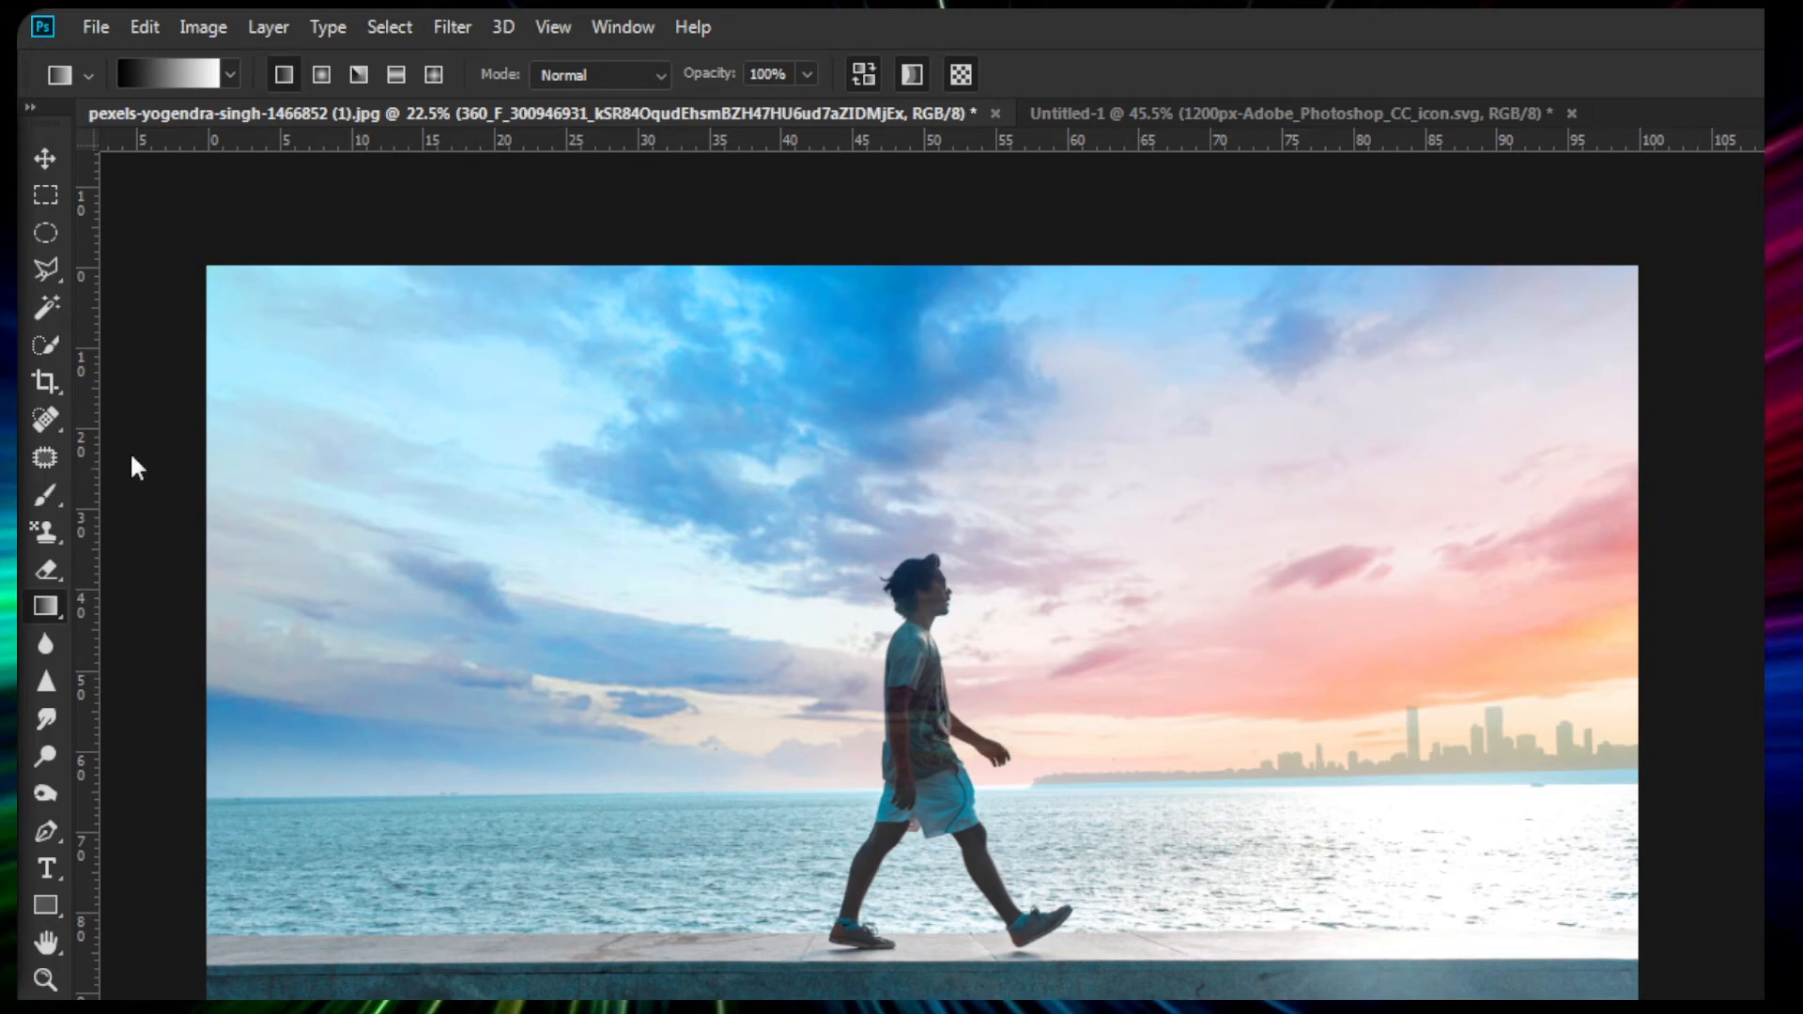
click(48, 493)
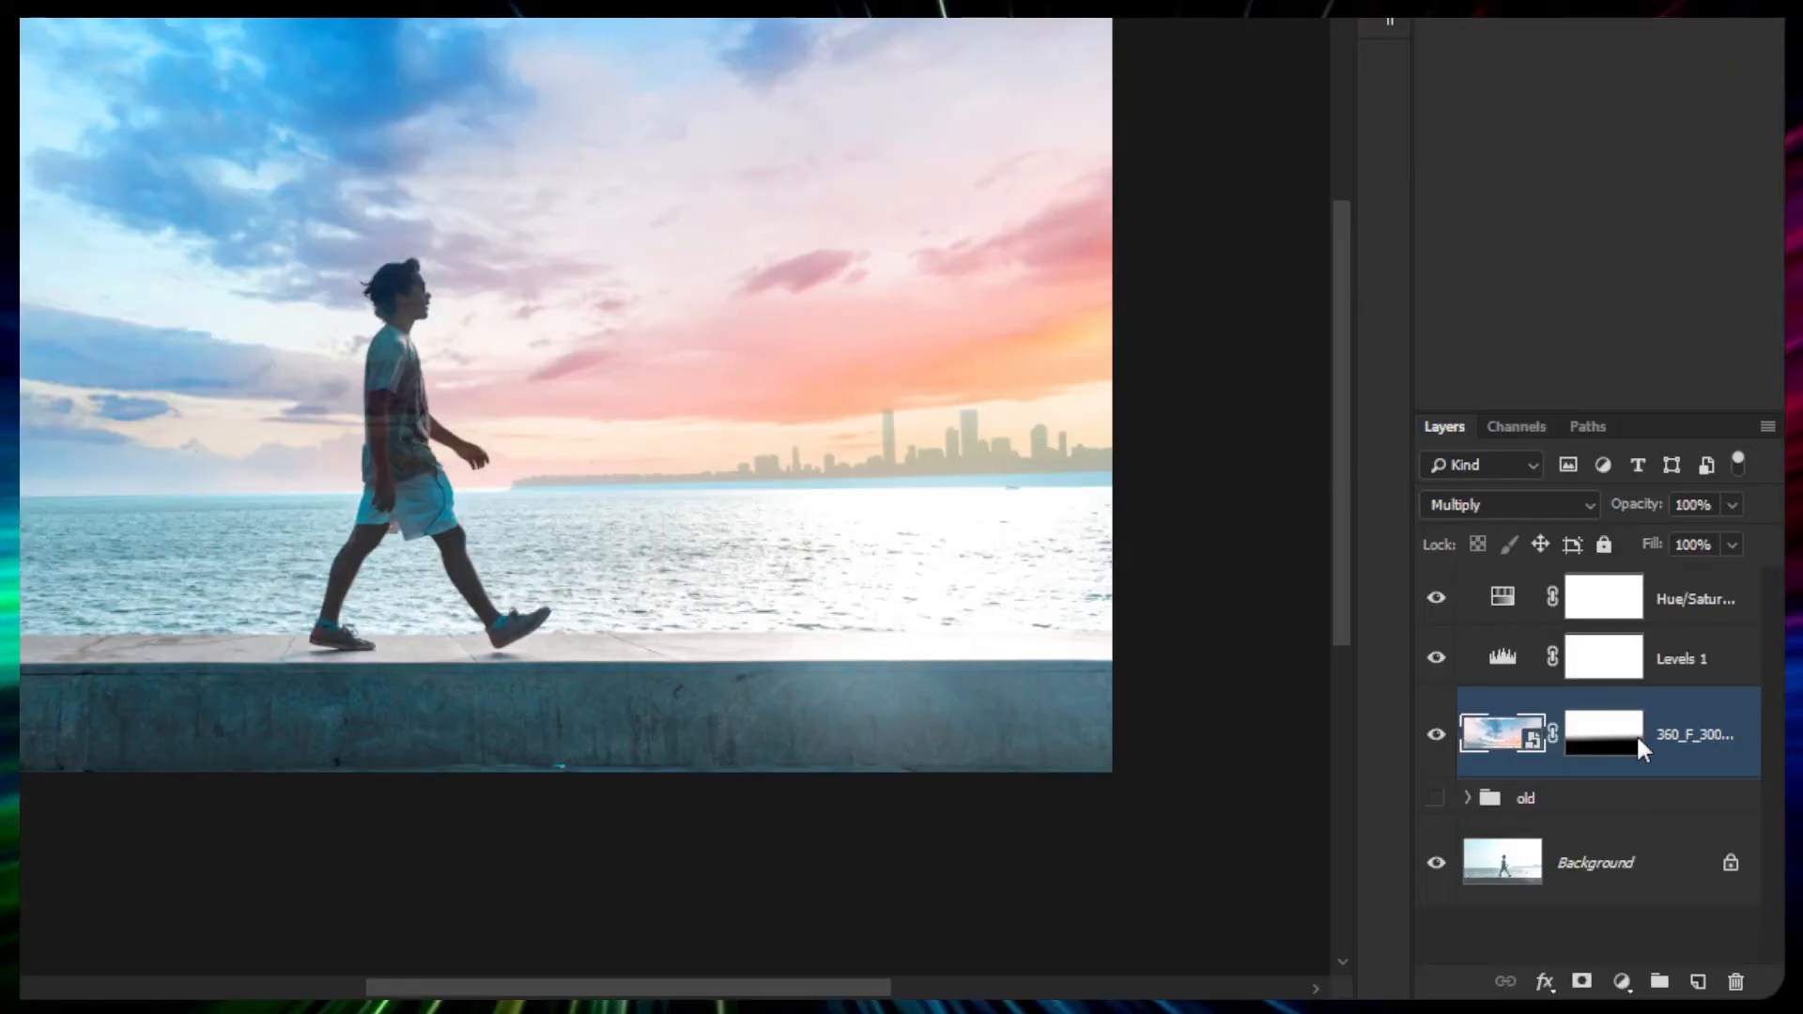
click(1616, 751)
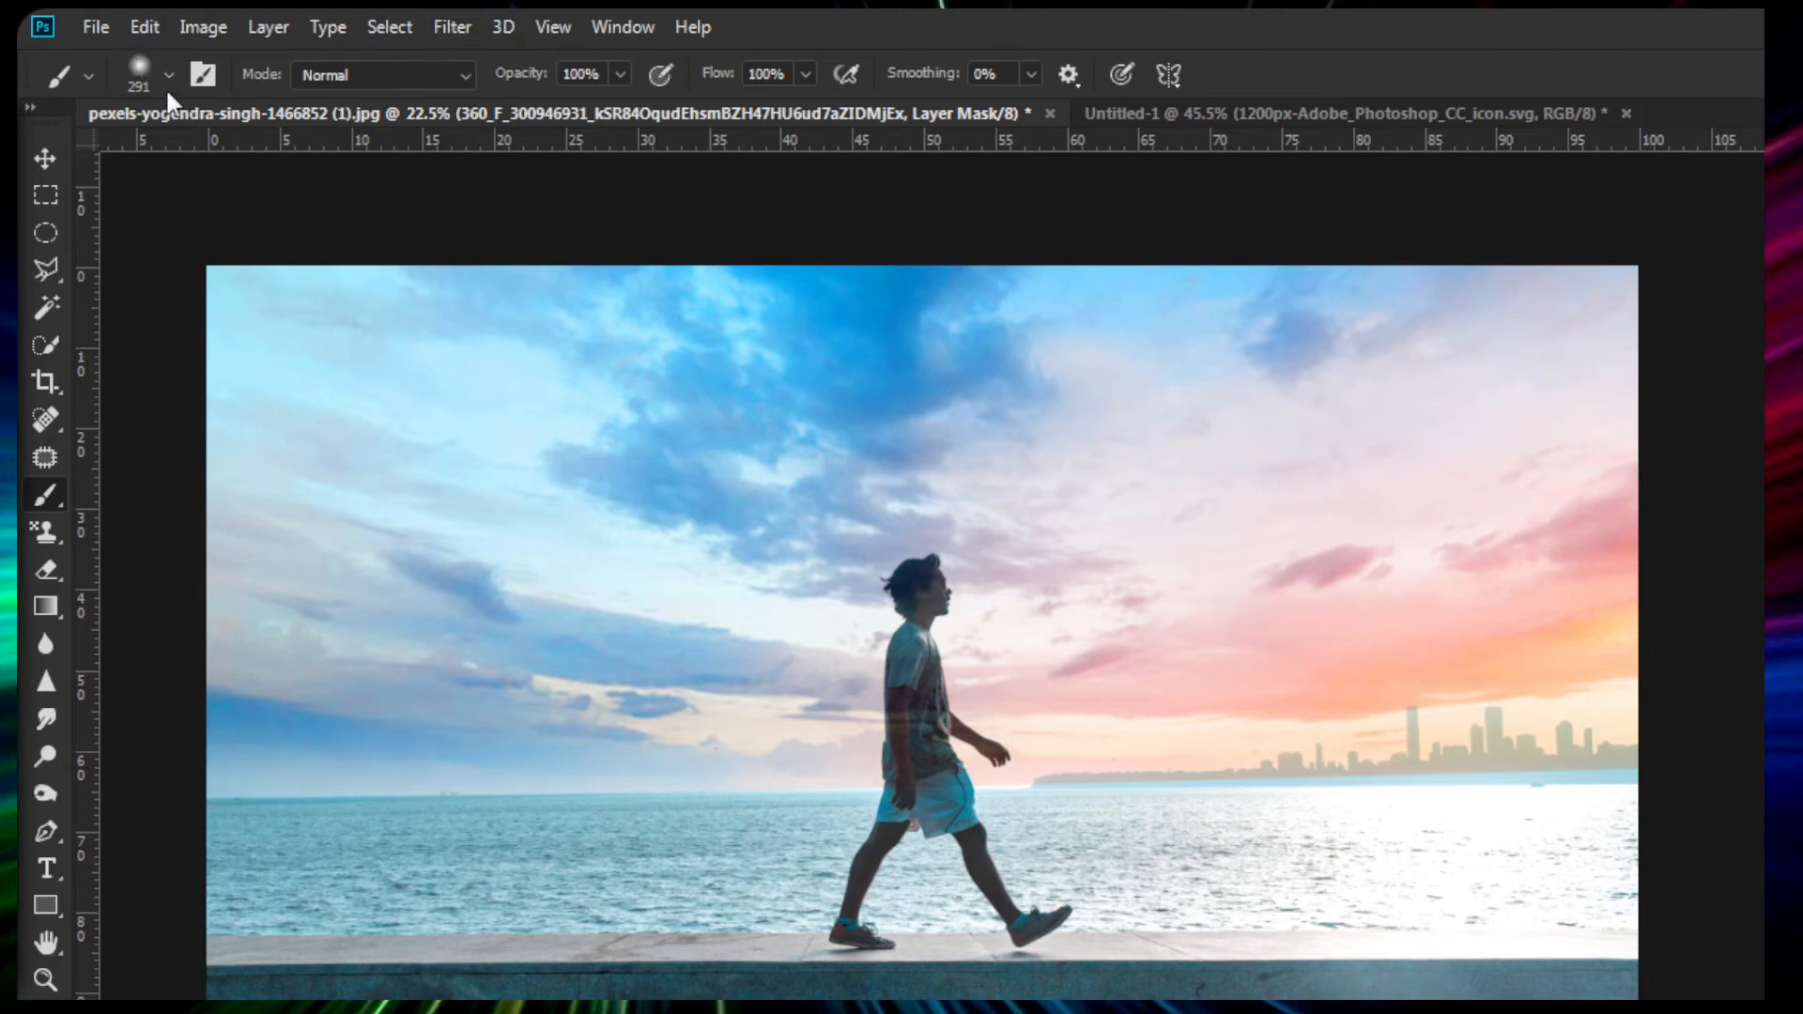
click(166, 76)
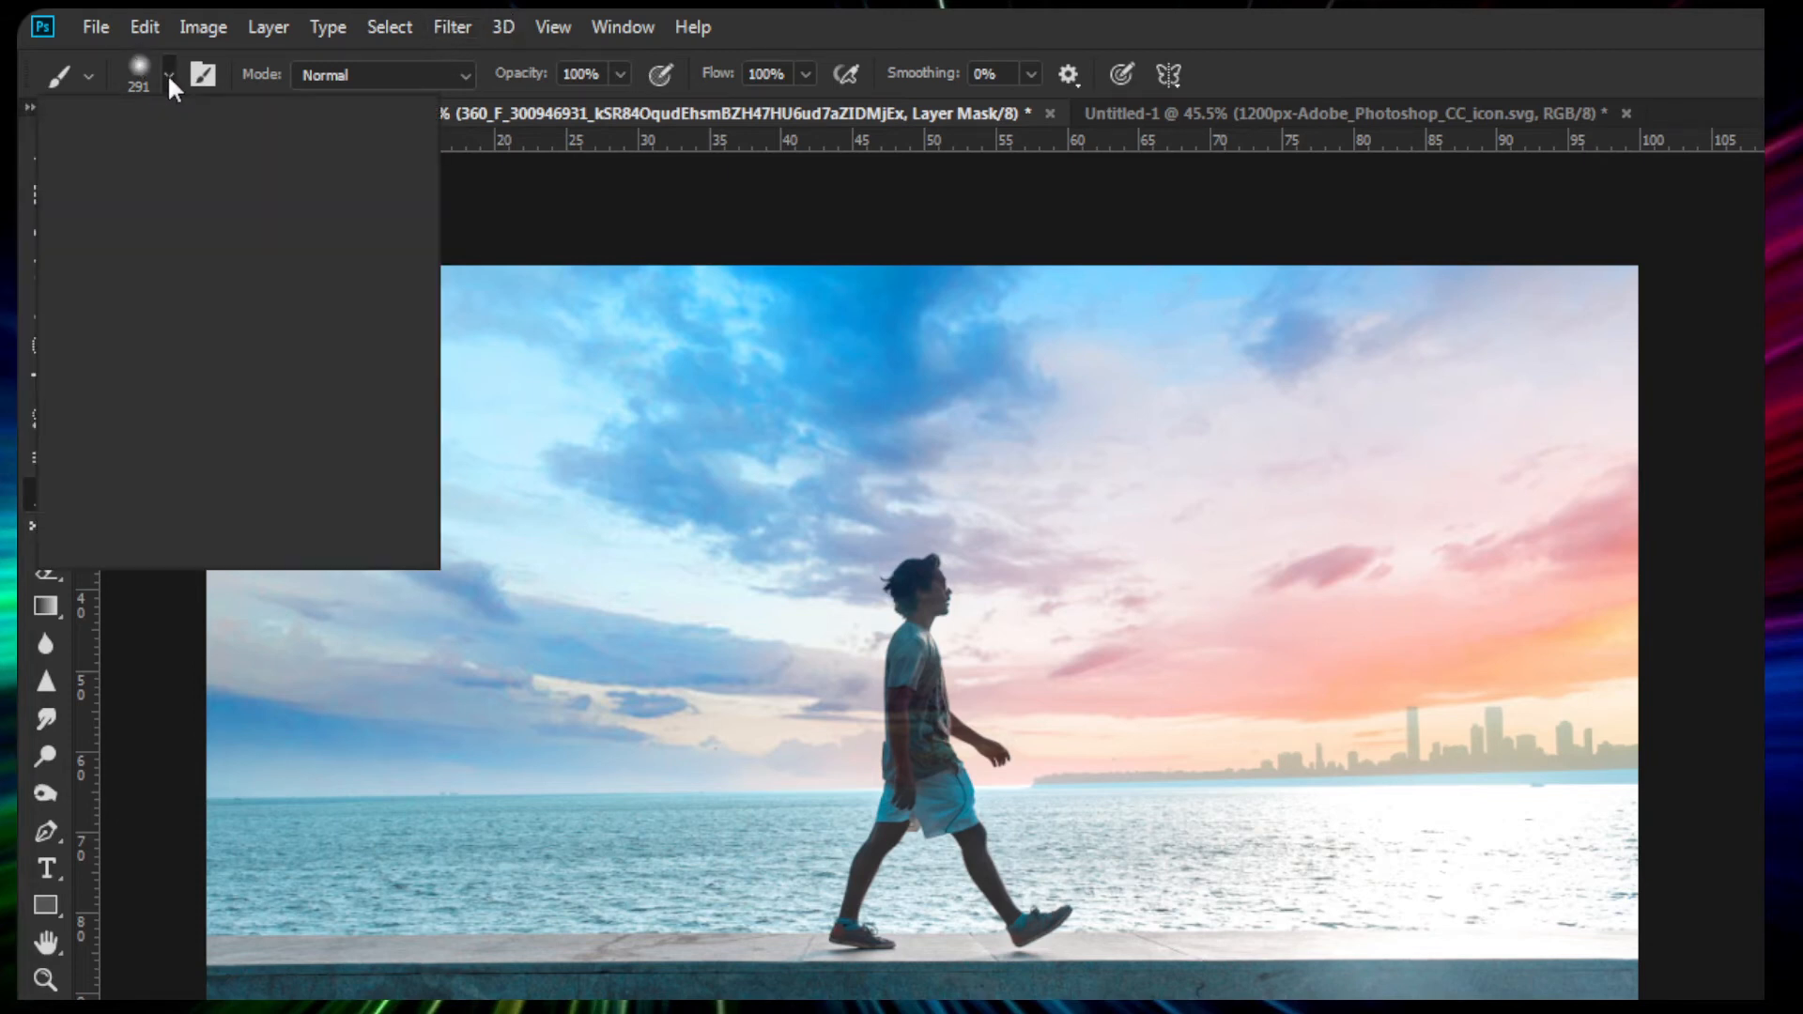
click(243, 168)
drag(244, 164, 276, 171)
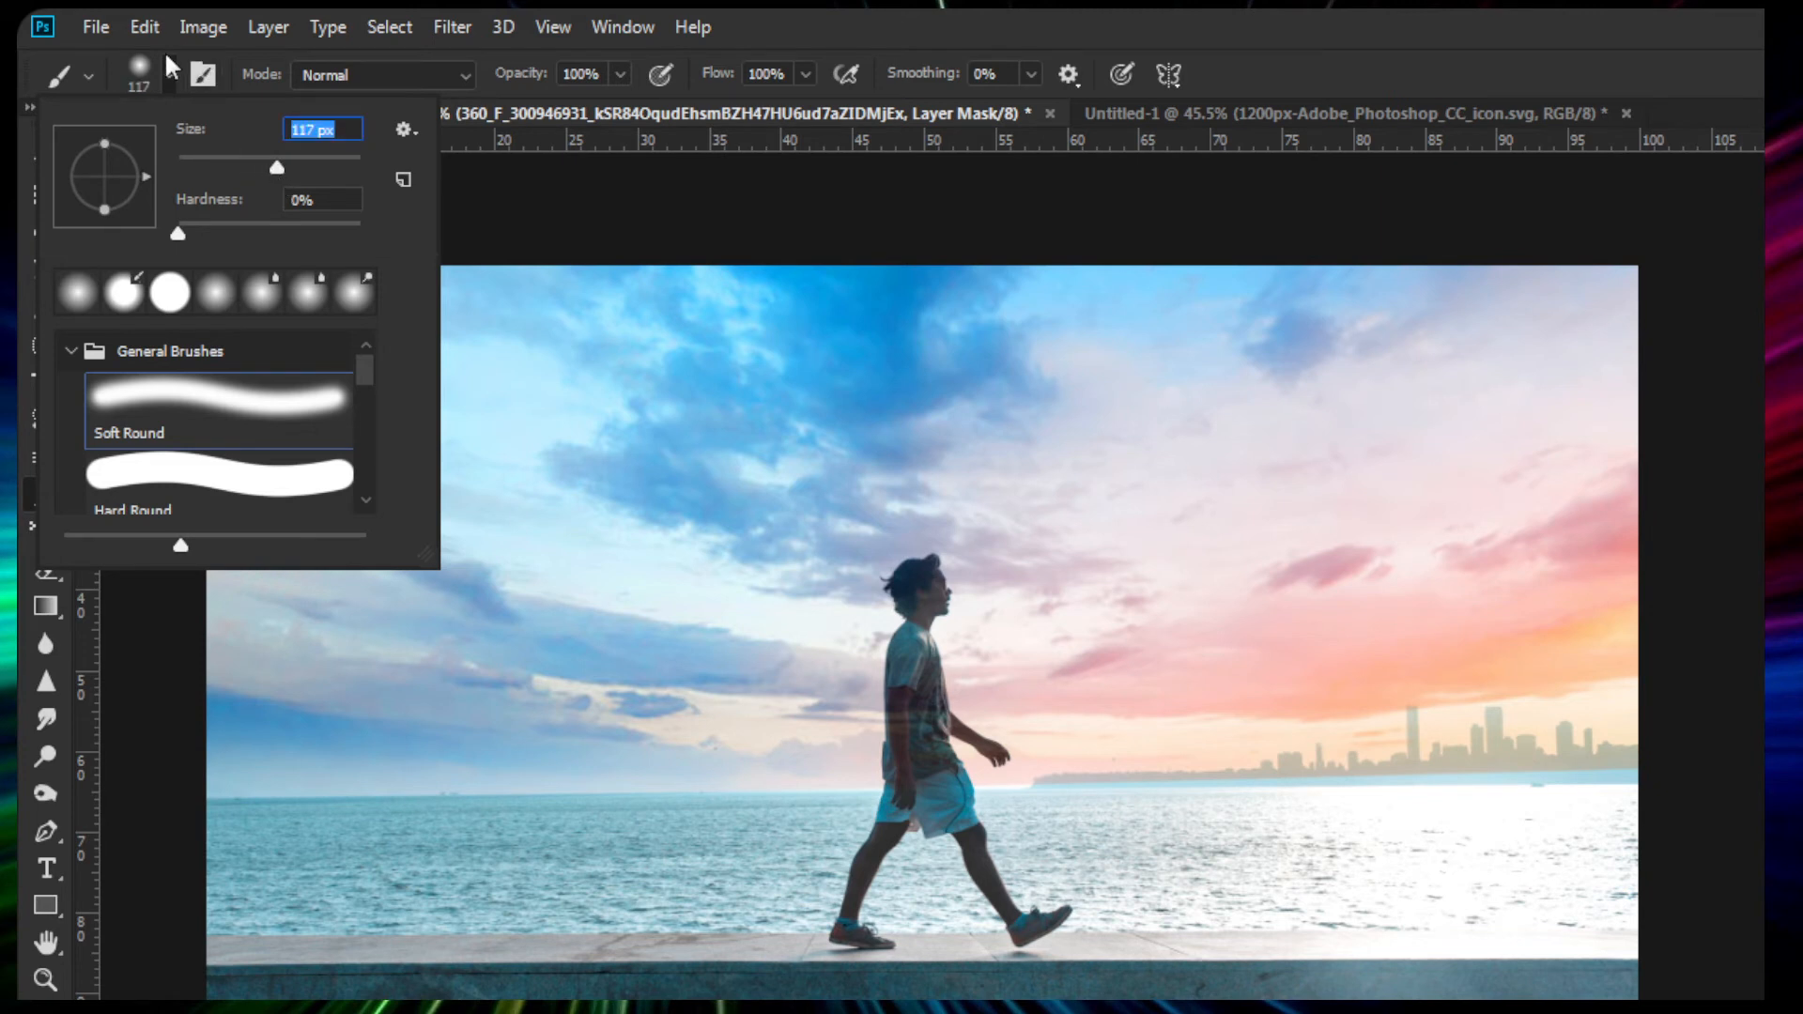
click(169, 74)
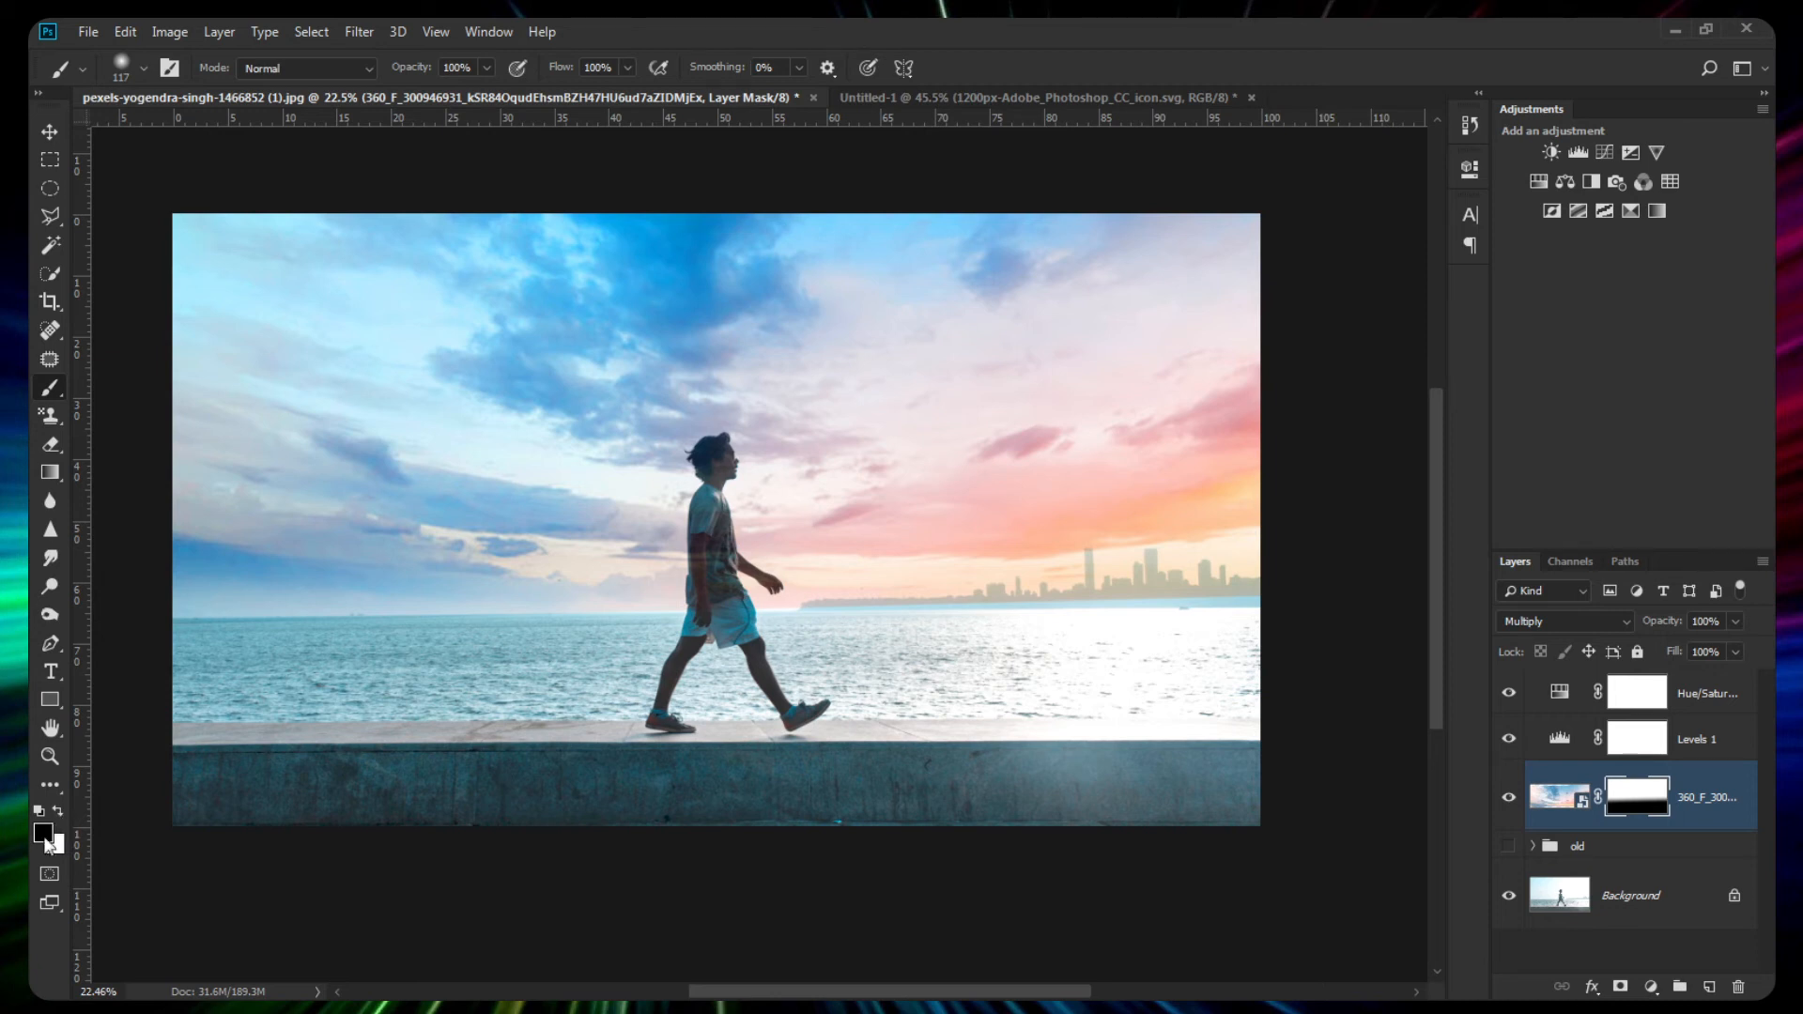
Use black (000000) as the foreground colour and paint over the man on the sky mask to clear the sky from him.
key(i)
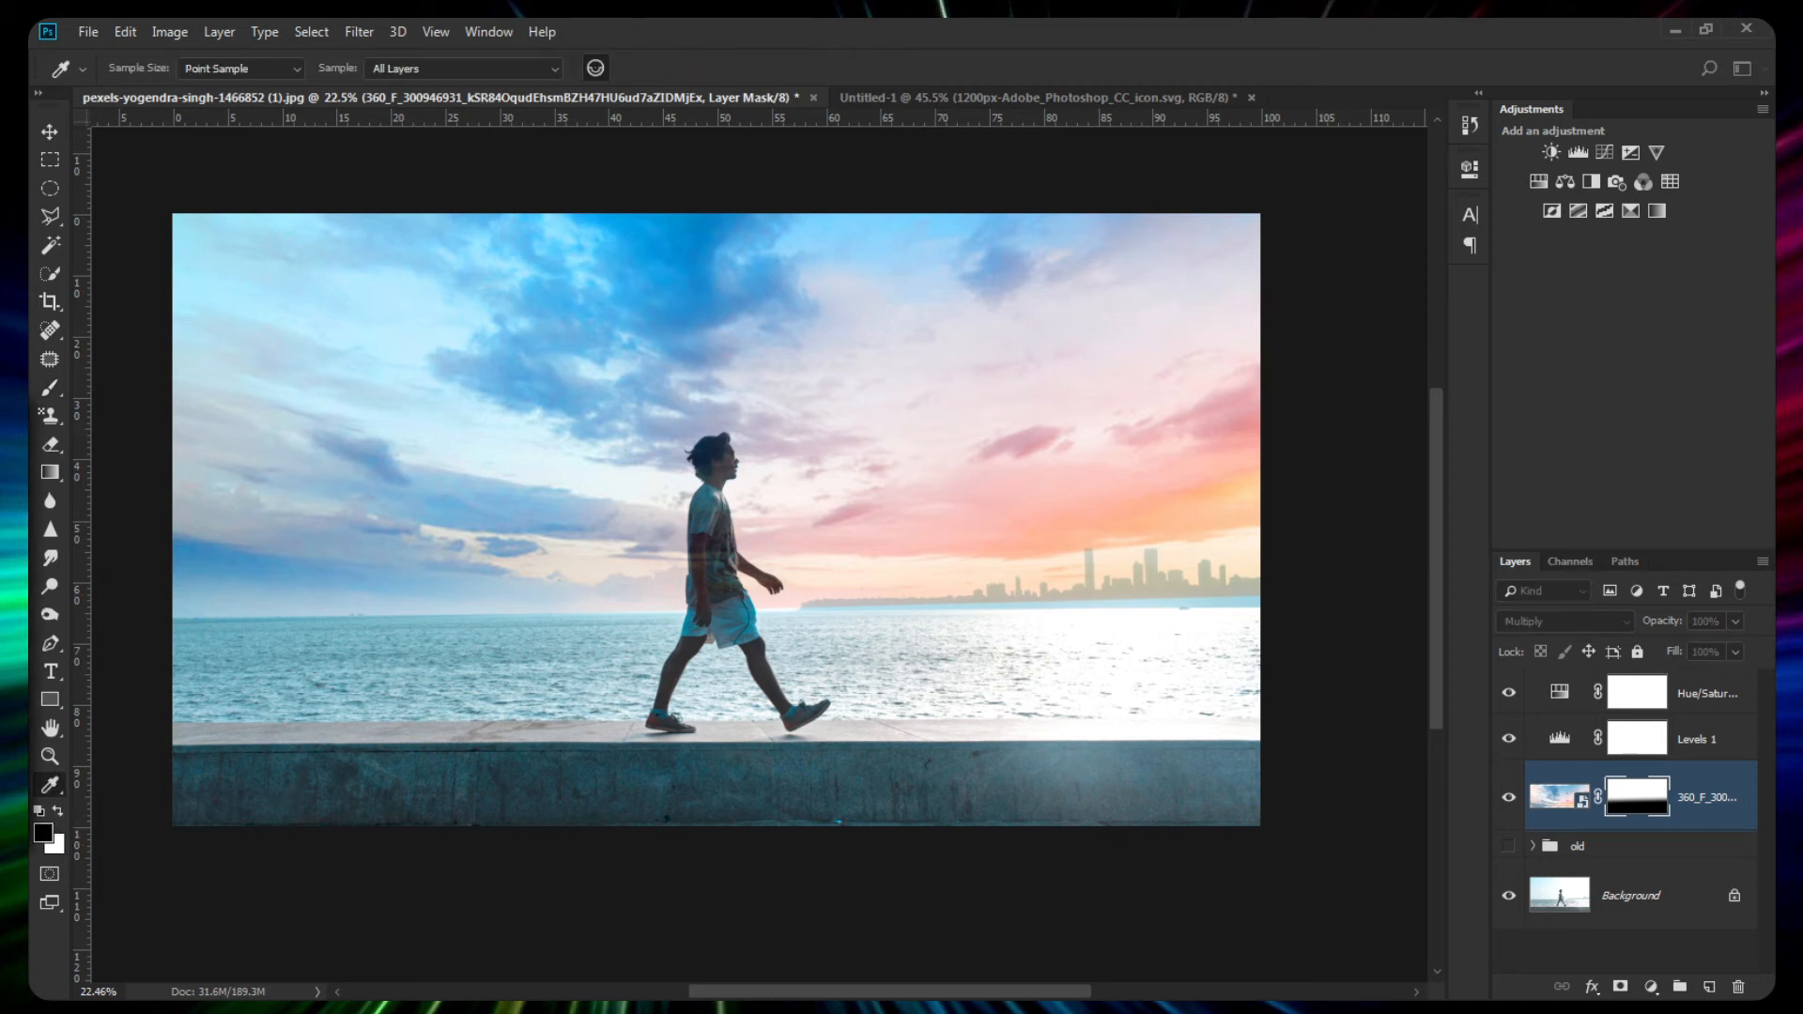
click(43, 833)
drag(493, 318, 1062, 167)
click(1030, 337)
click(718, 517)
click(756, 289)
drag(756, 289, 850, 498)
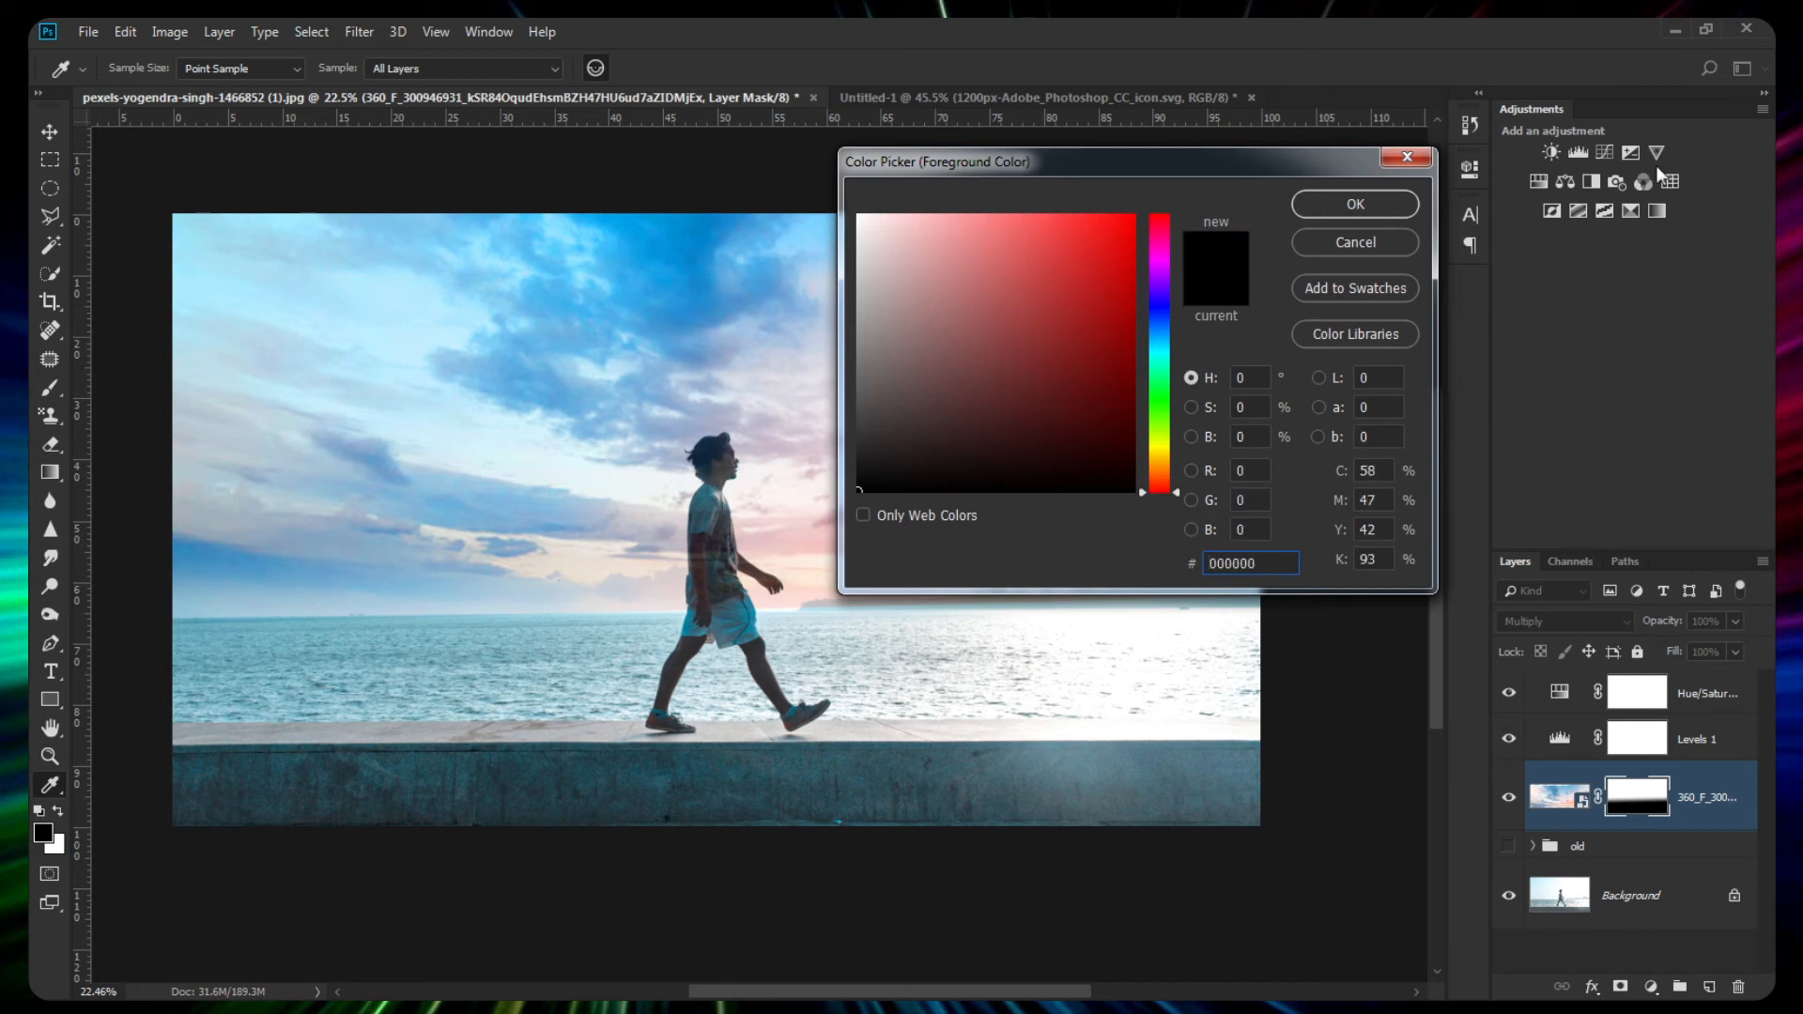
click(1361, 206)
key(b)
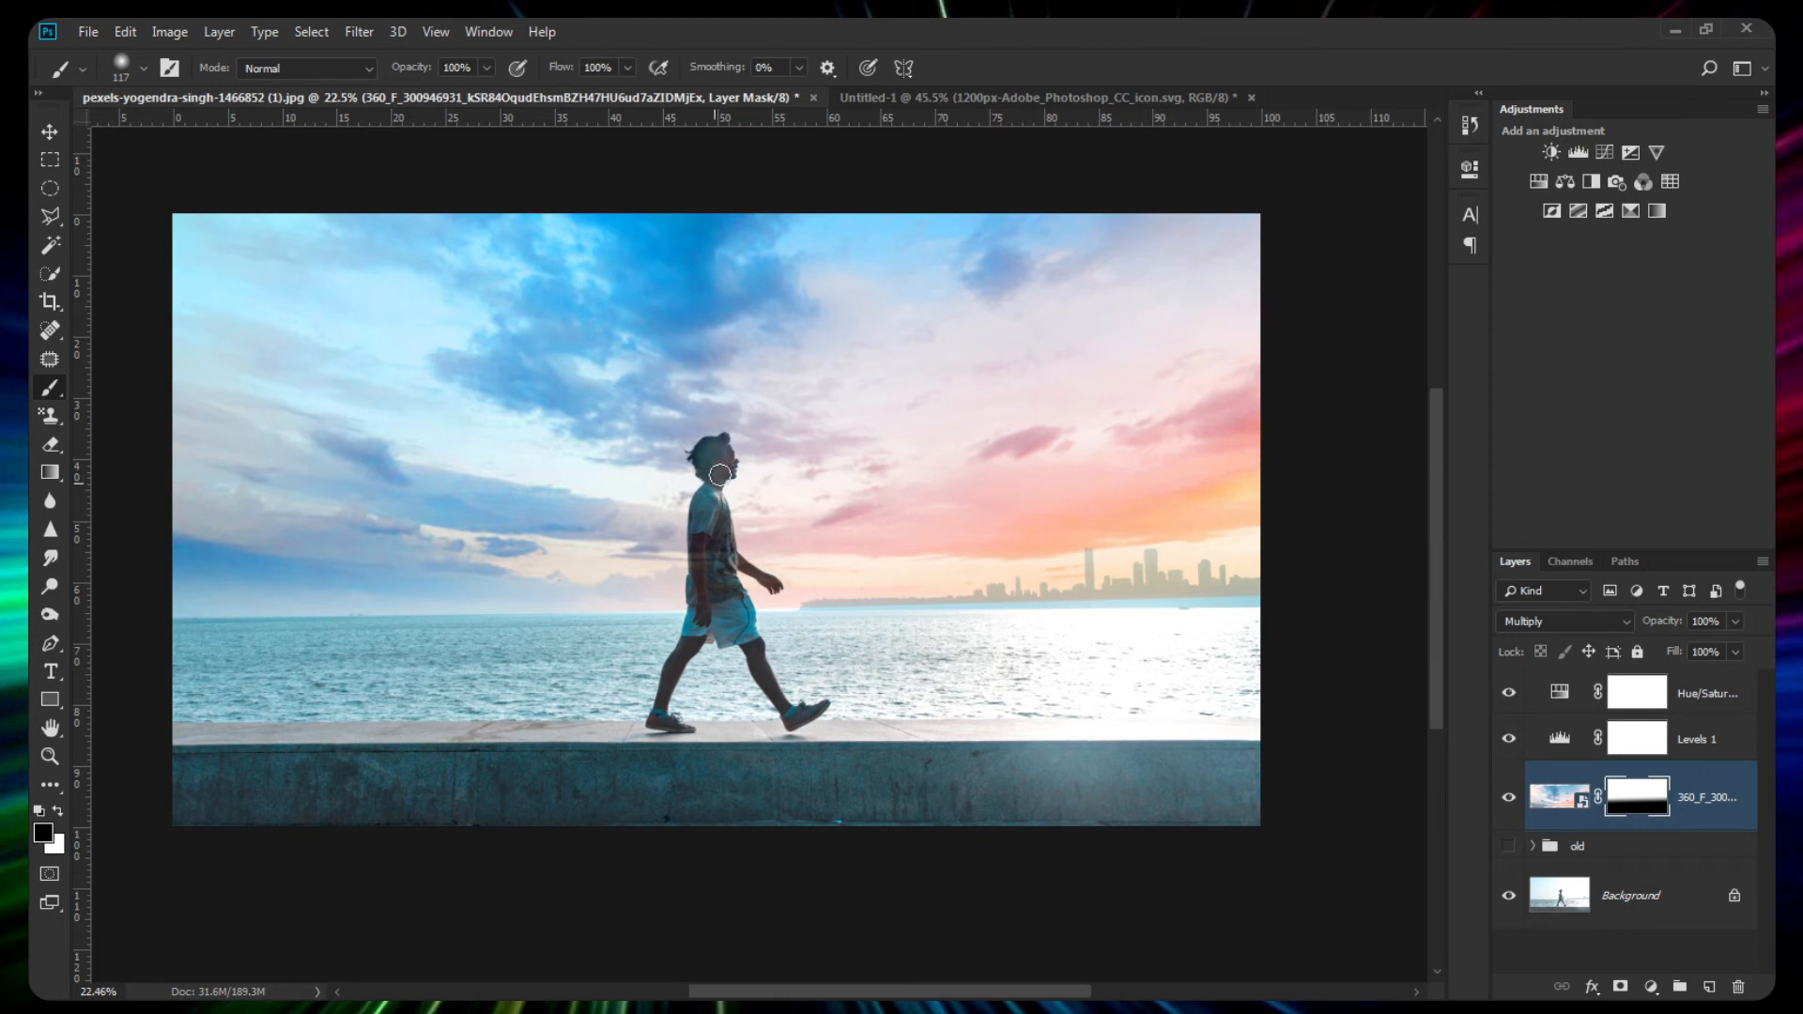
mouse_move(715, 475)
mouse_down()
mouse_move(696, 600)
mouse_move(716, 518)
mouse_move(741, 619)
mouse_move(710, 459)
mouse_move(725, 443)
mouse_move(707, 607)
mouse_move(666, 692)
mouse_up()
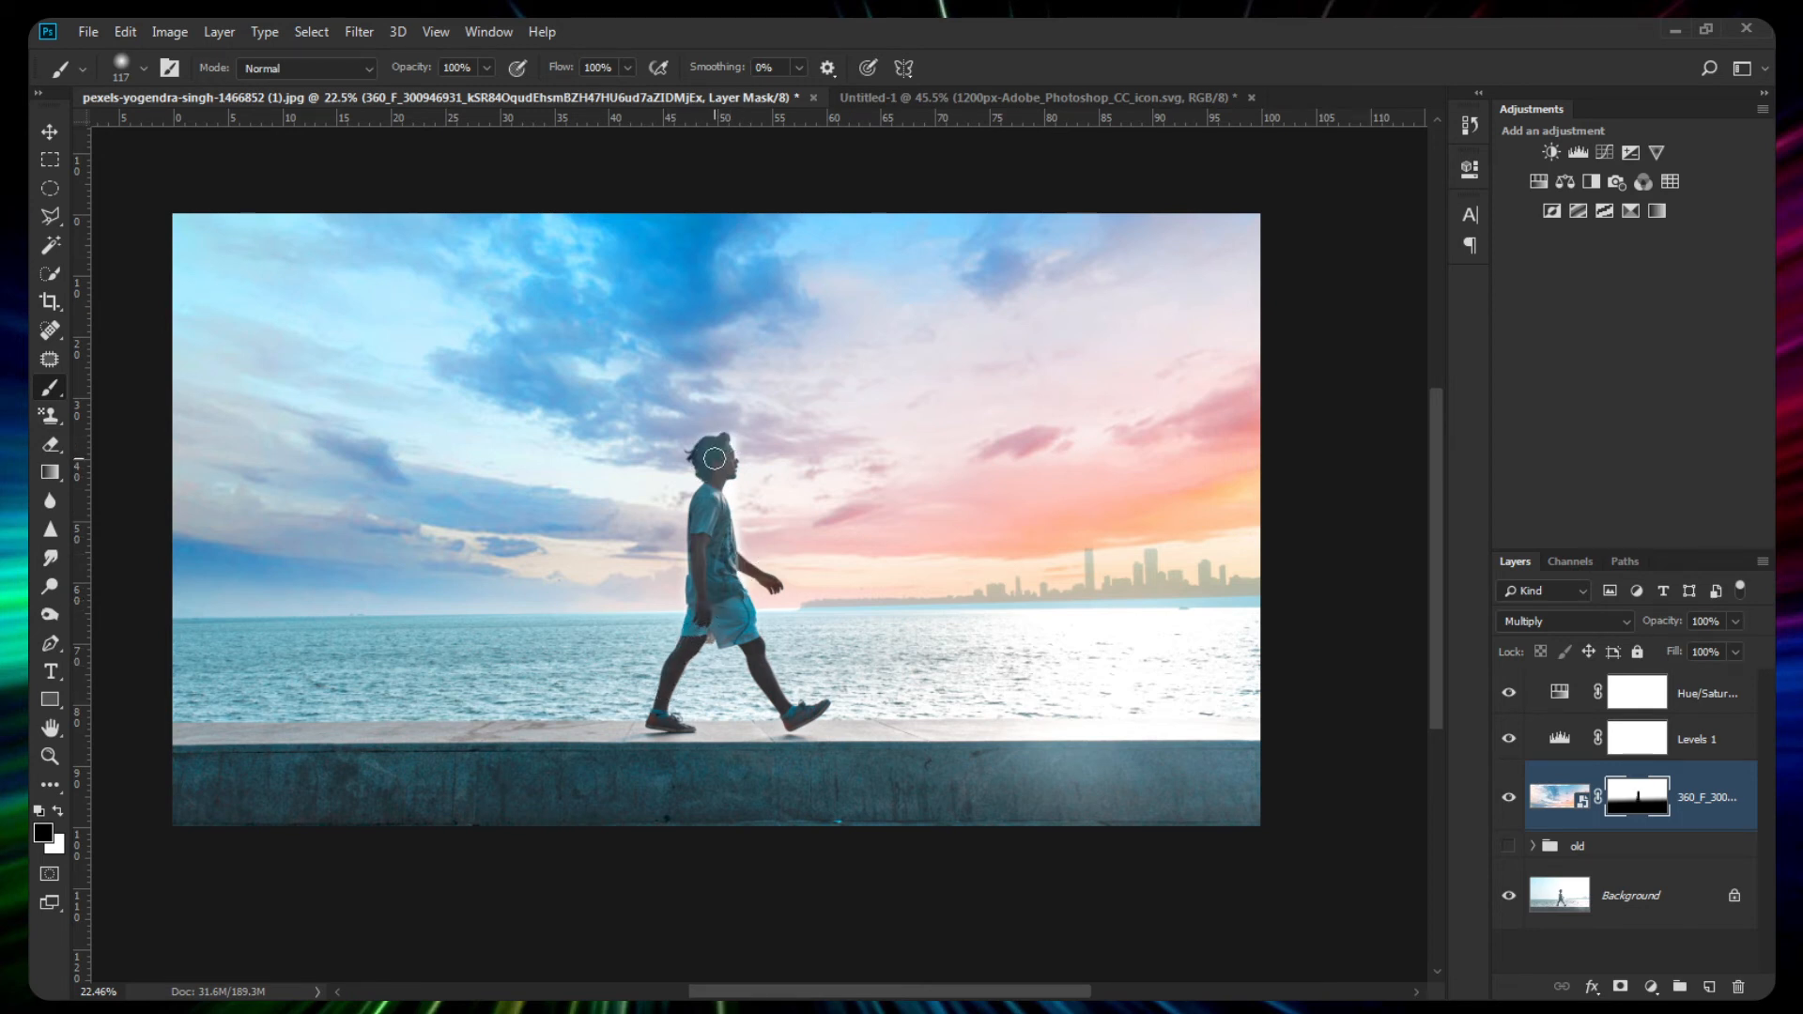
Toggle the sky layer's visibility to check the masked man, leaving the layer shown and no layer selected.
click(1506, 799)
click(1506, 799)
click(1506, 799)
click(1506, 799)
click(1671, 960)
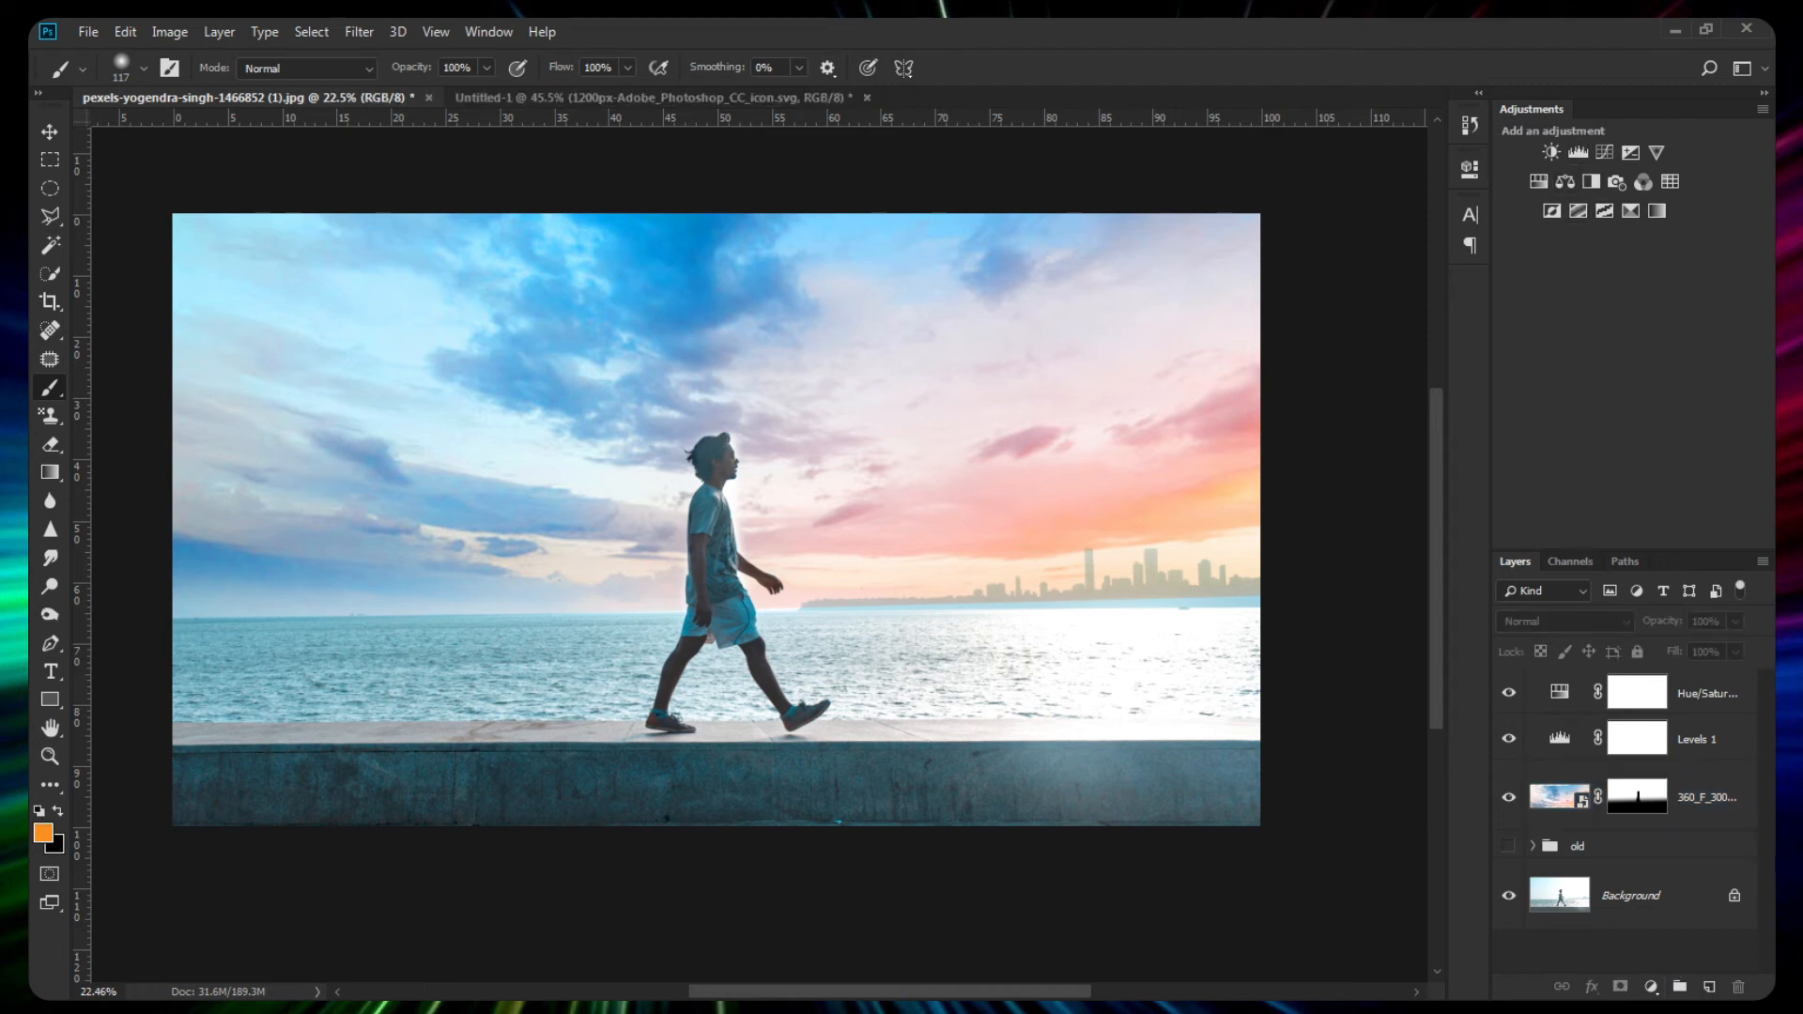
Add a Color Balance adjustment layer above Hue/Saturation, shifting the Midtones toward cyan and setting Yellow-Blue to +8.
click(1726, 707)
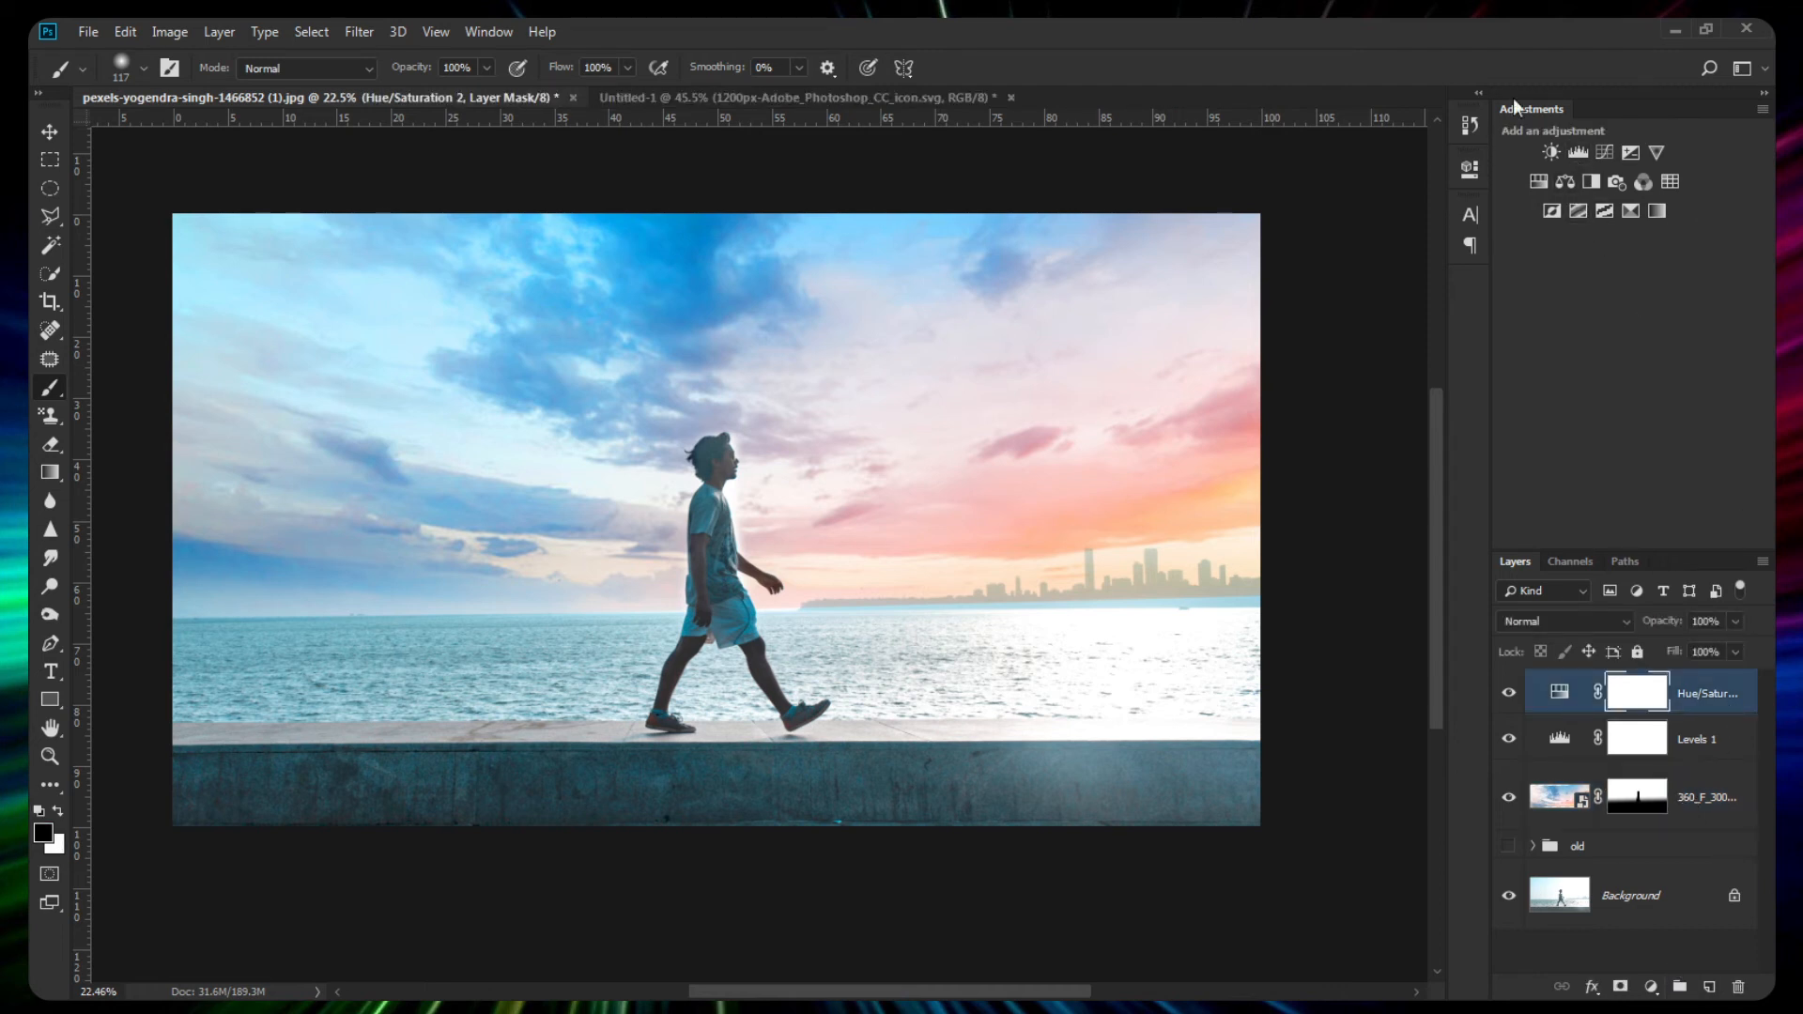
click(1566, 181)
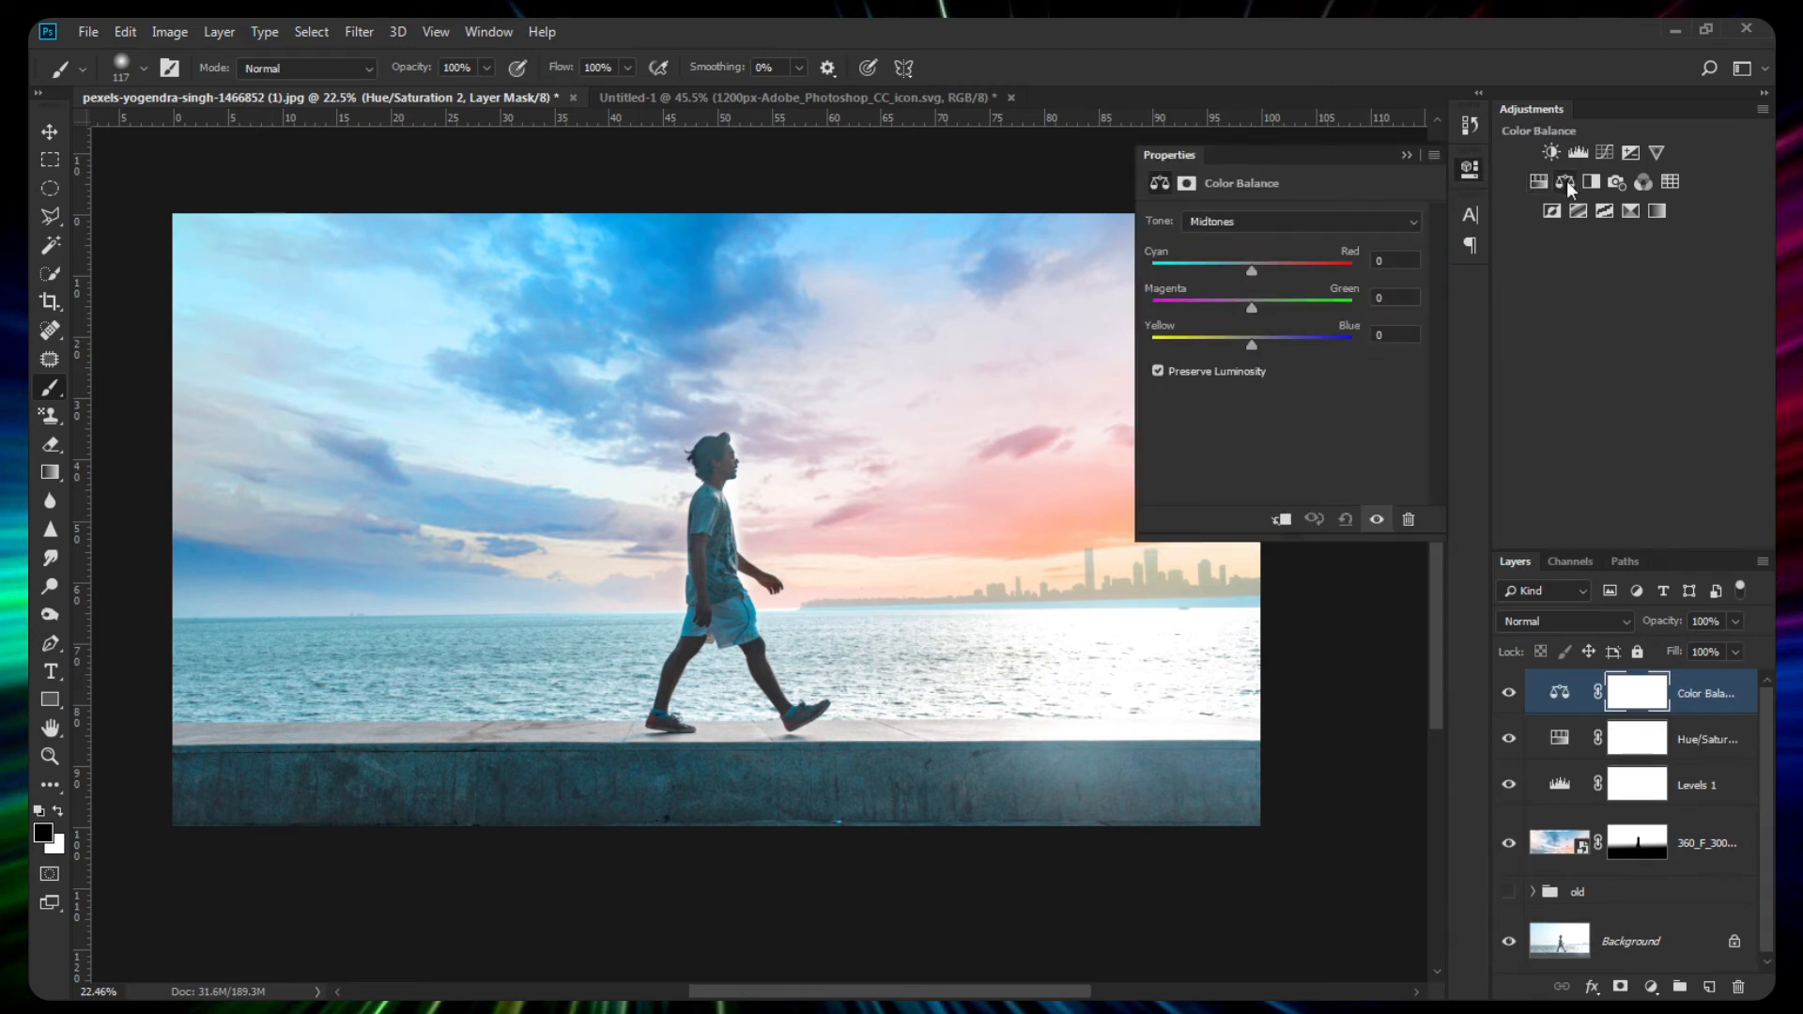
drag(1247, 272, 1237, 274)
mouse_move(1253, 345)
mouse_down()
mouse_move(1209, 340)
mouse_move(1261, 360)
mouse_up()
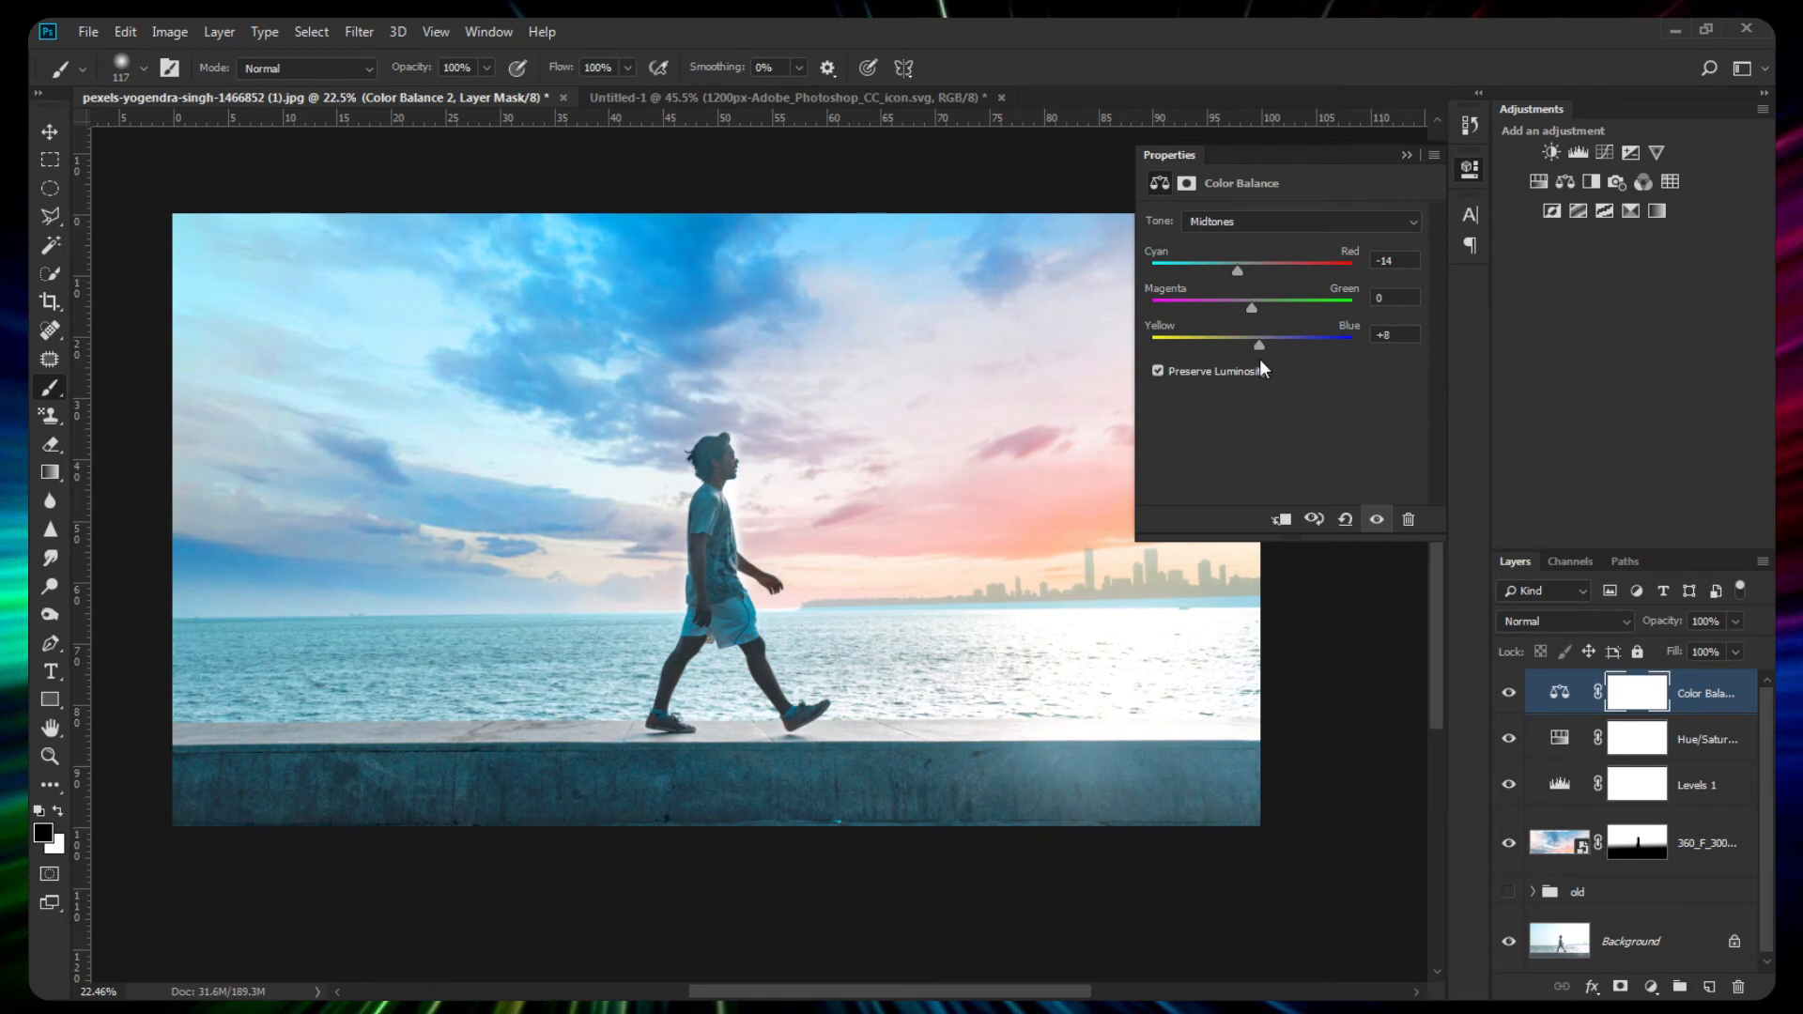
mouse_move(1215, 282)
mouse_down()
mouse_move(1260, 319)
mouse_move(1234, 308)
mouse_move(1241, 274)
mouse_up()
click(1251, 303)
click(1404, 155)
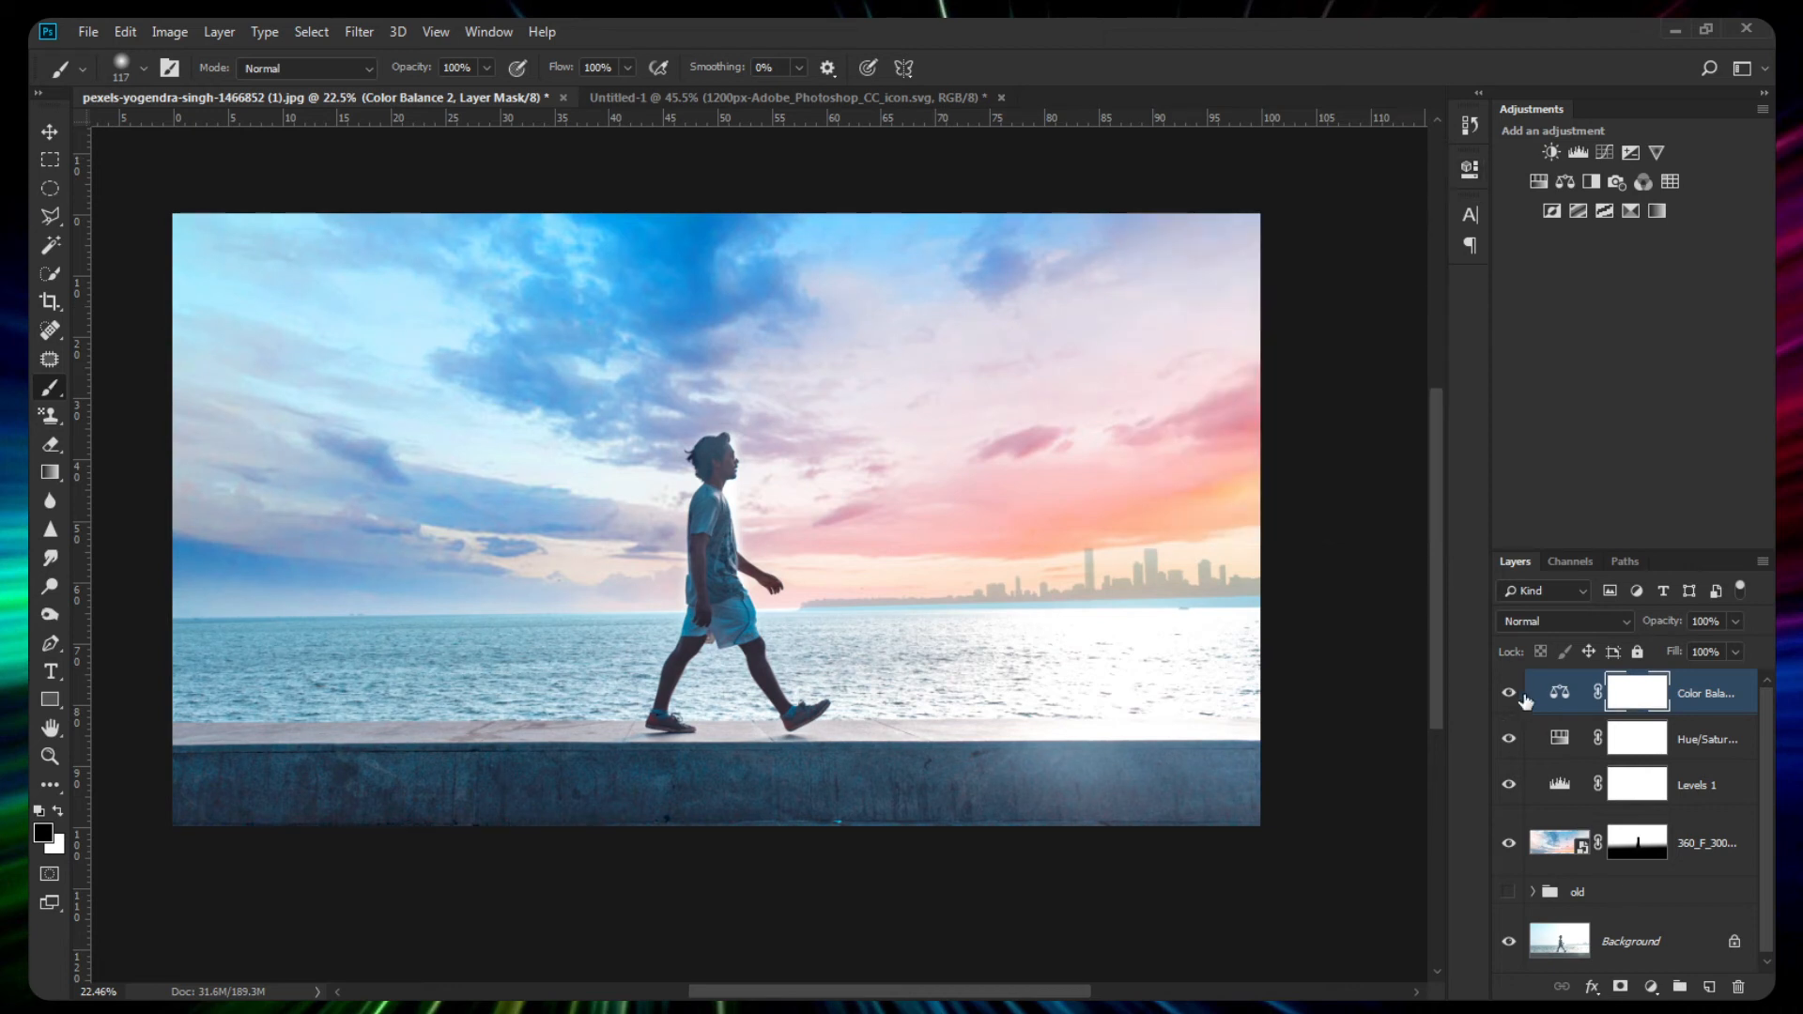
Compare before and after by toggling the sky layer, then showing the Background alone and all layers together.
click(1509, 843)
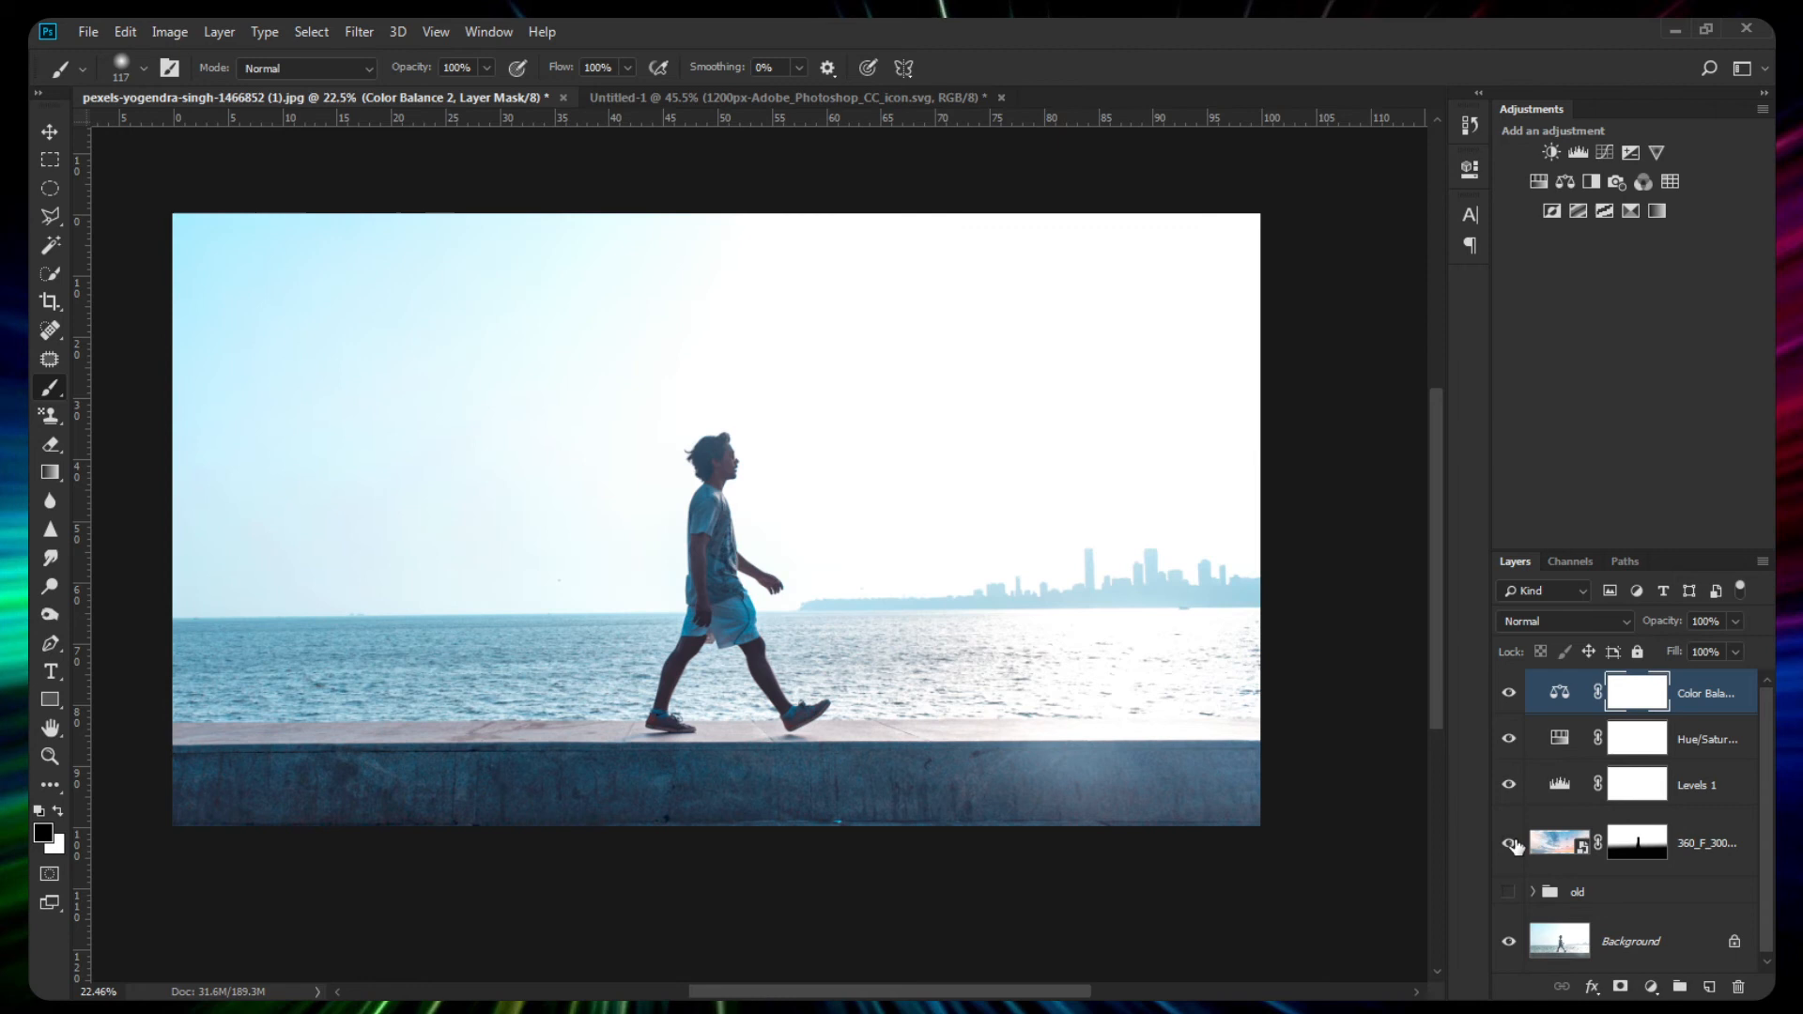
click(1509, 843)
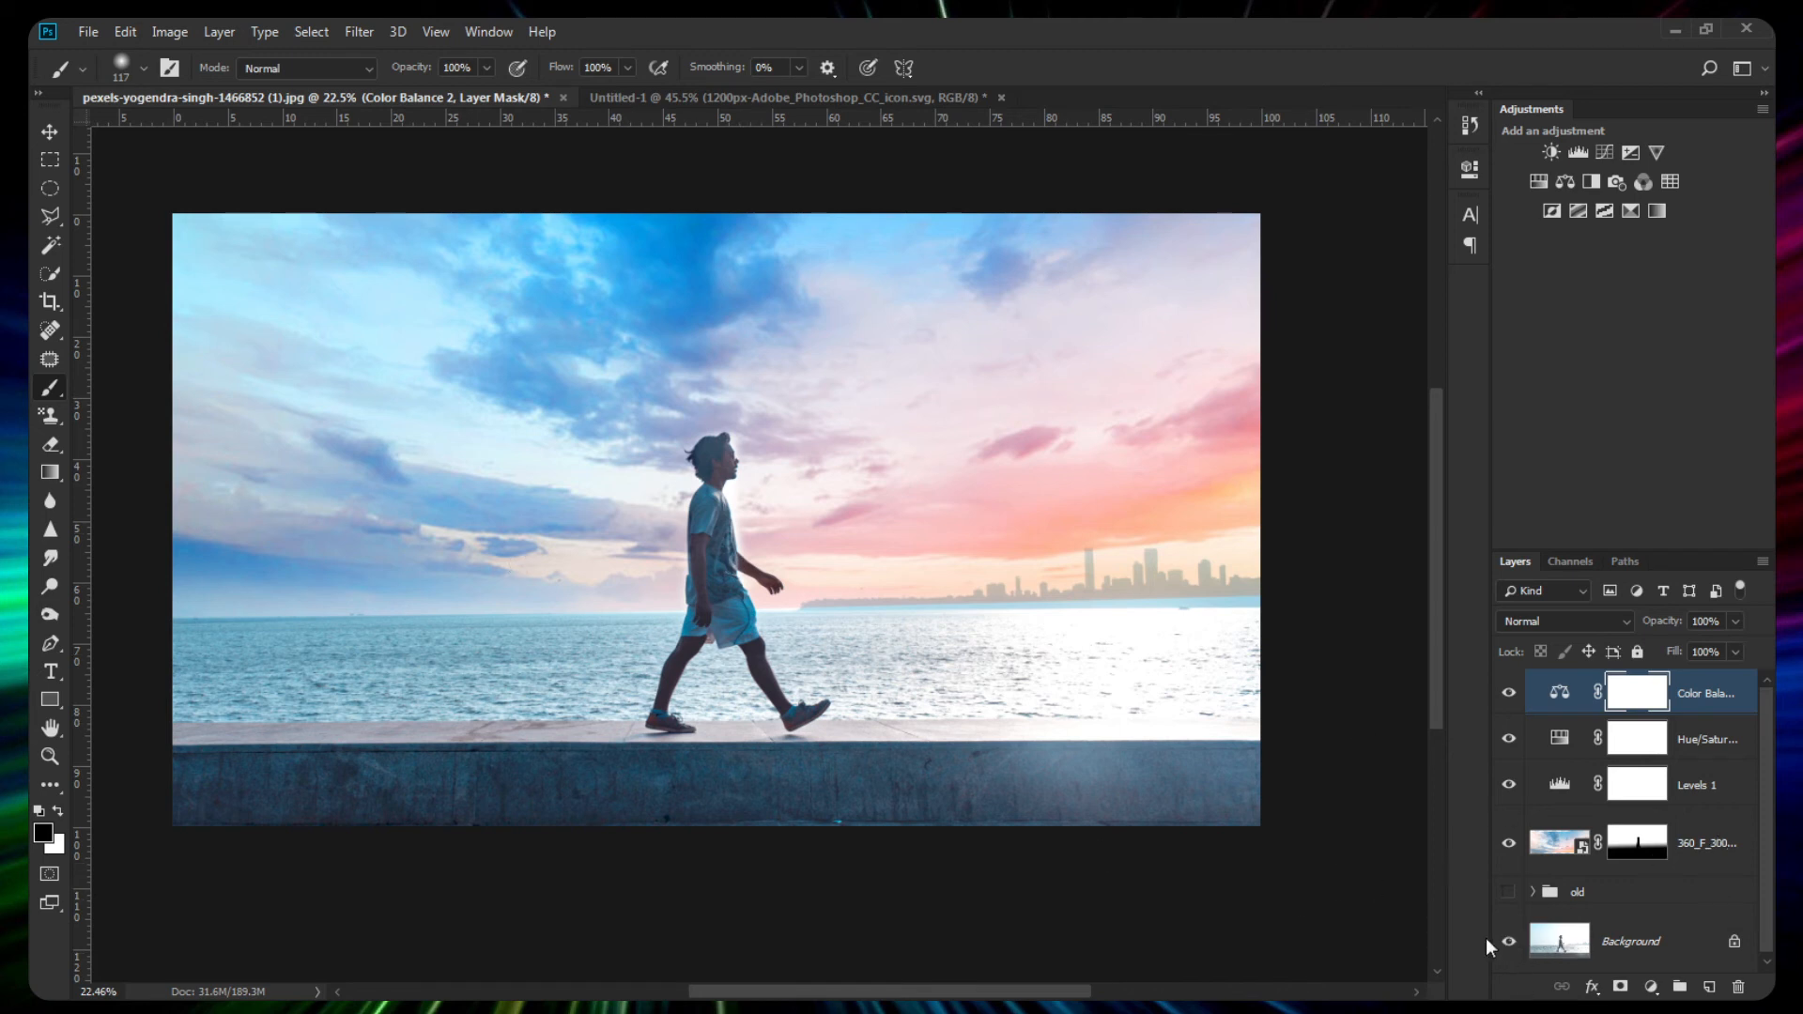
alt+click(1509, 951)
alt+click(1509, 952)
alt+click(1509, 951)
alt+click(1509, 951)
alt+click(1509, 951)
alt+click(1509, 951)
Stamp all visible layers into a new top layer and mask it to the image's right half using a rectangular selection.
scroll(954, 447, down, 2)
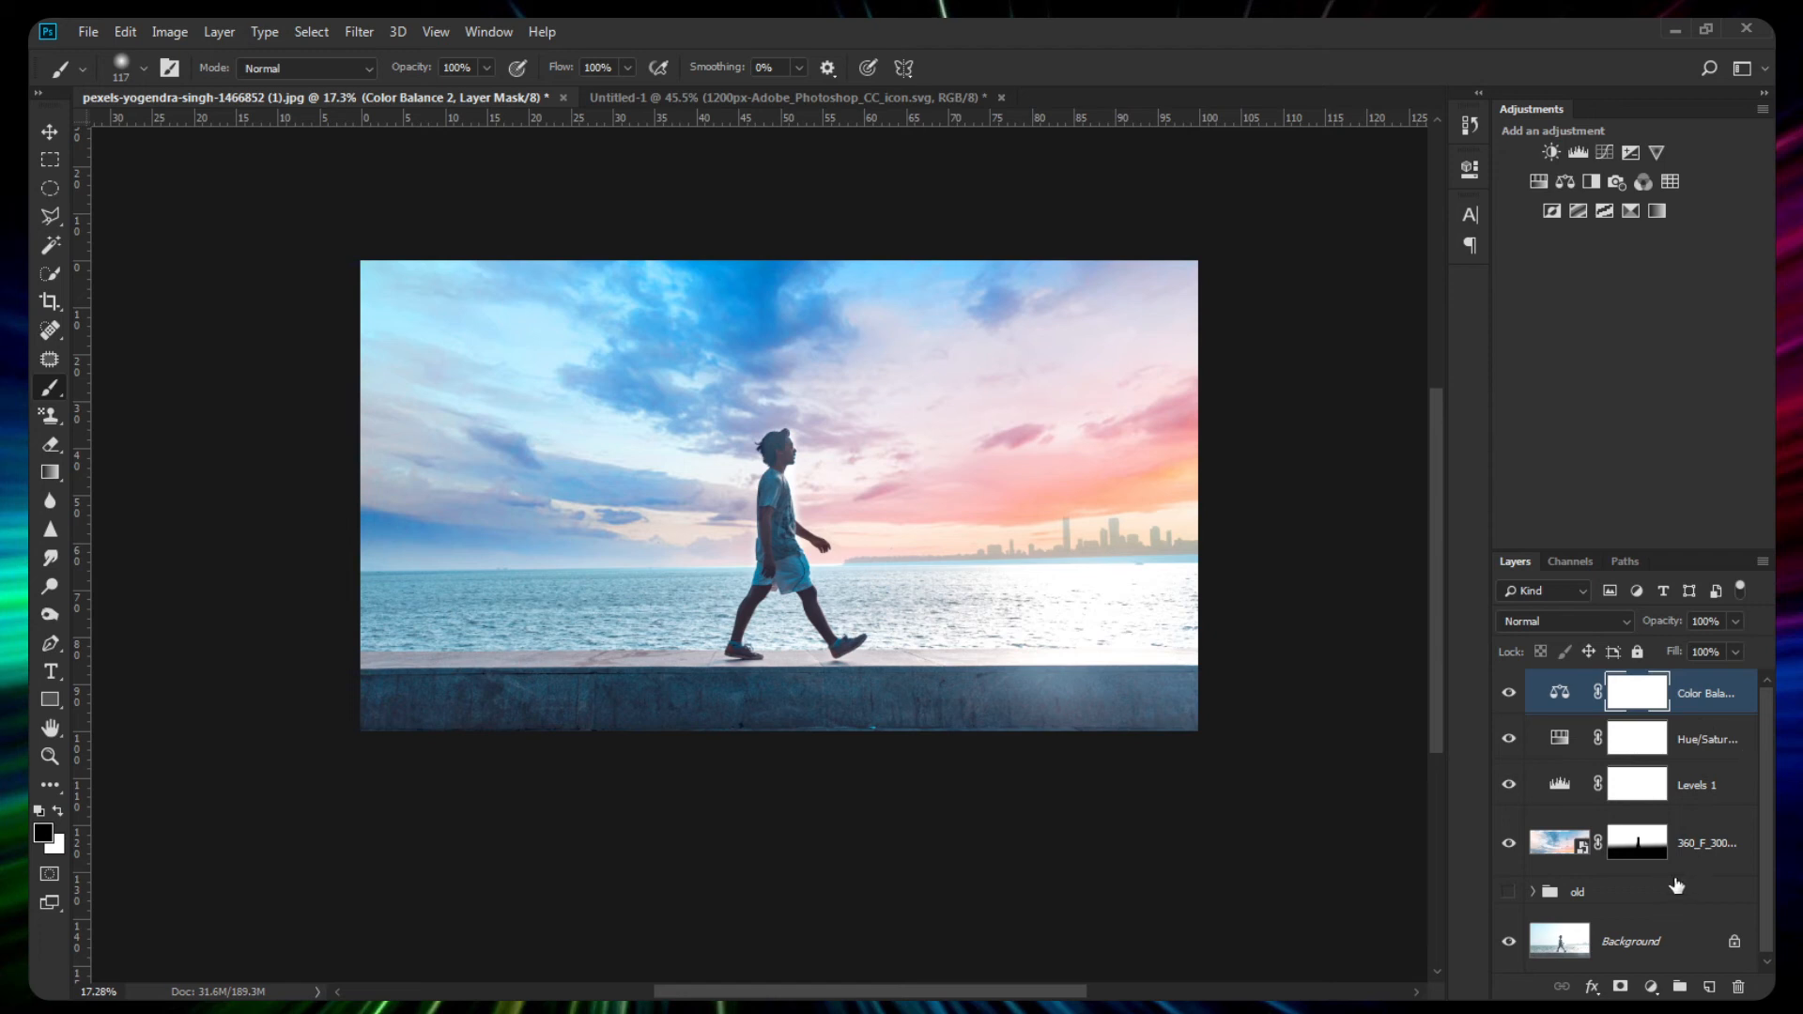
key(ctrl+shift+alt+e)
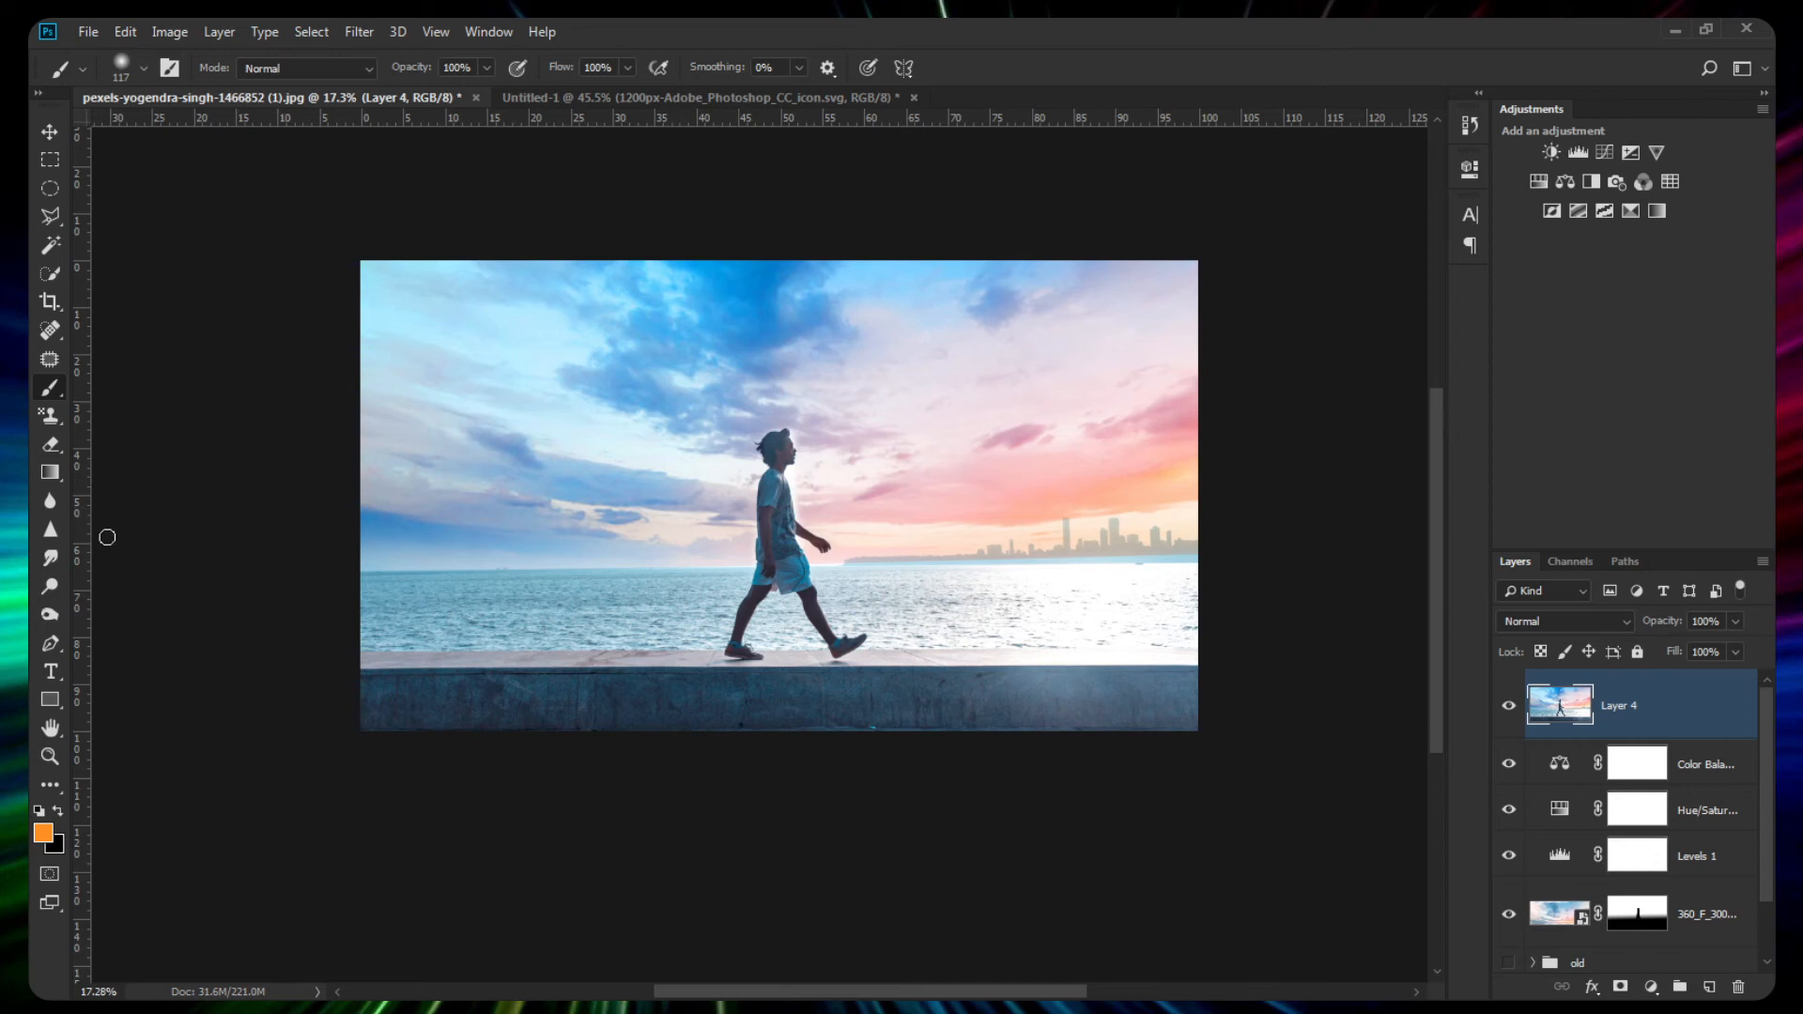
click(50, 161)
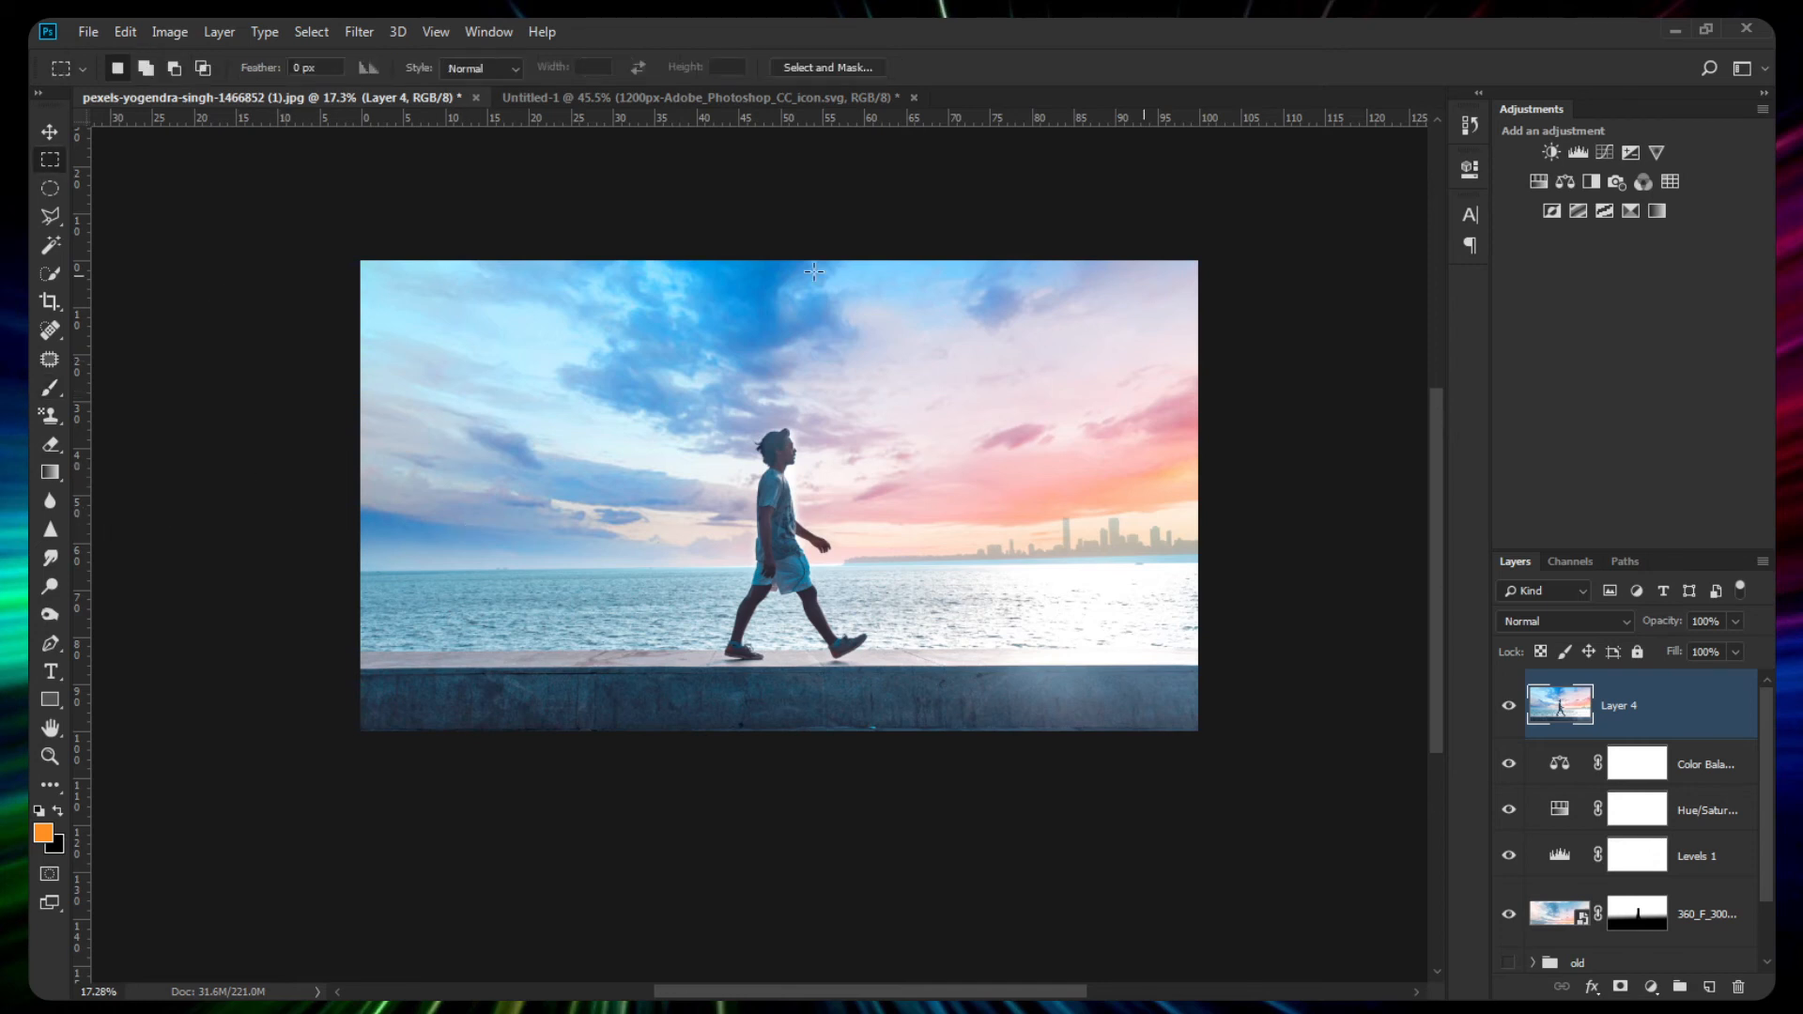
drag(1271, 206, 778, 852)
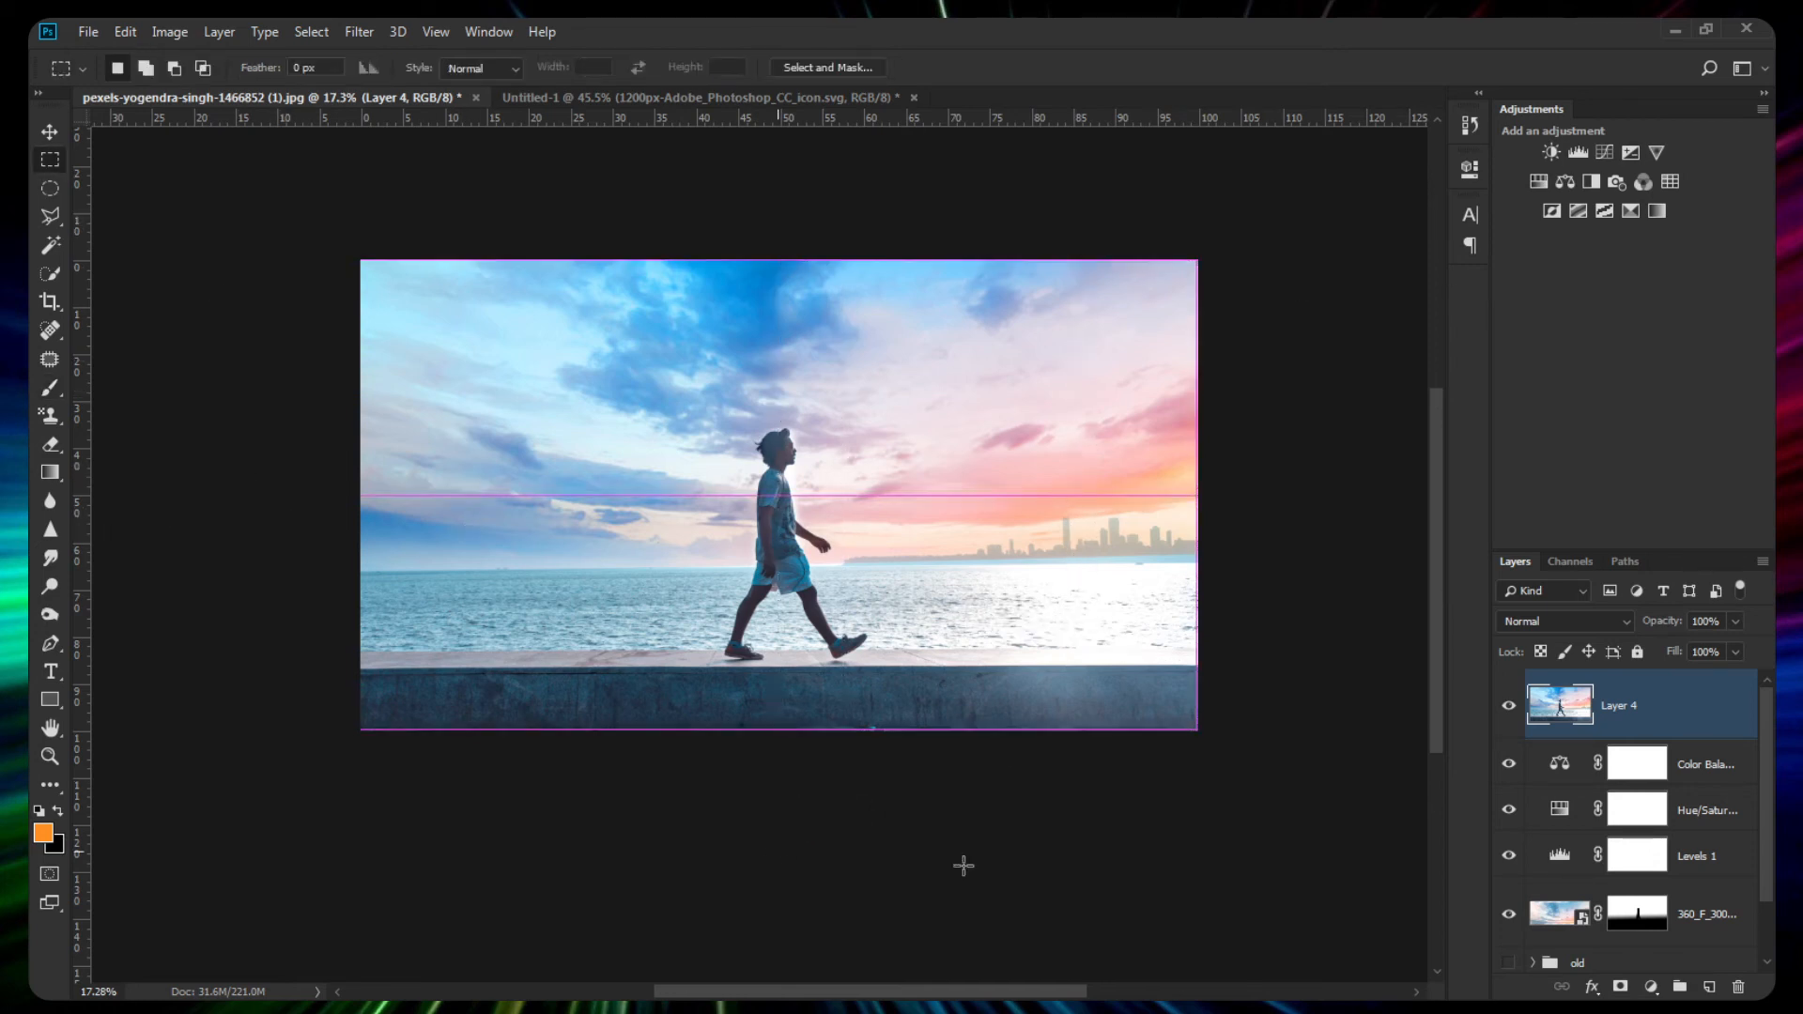
click(1617, 991)
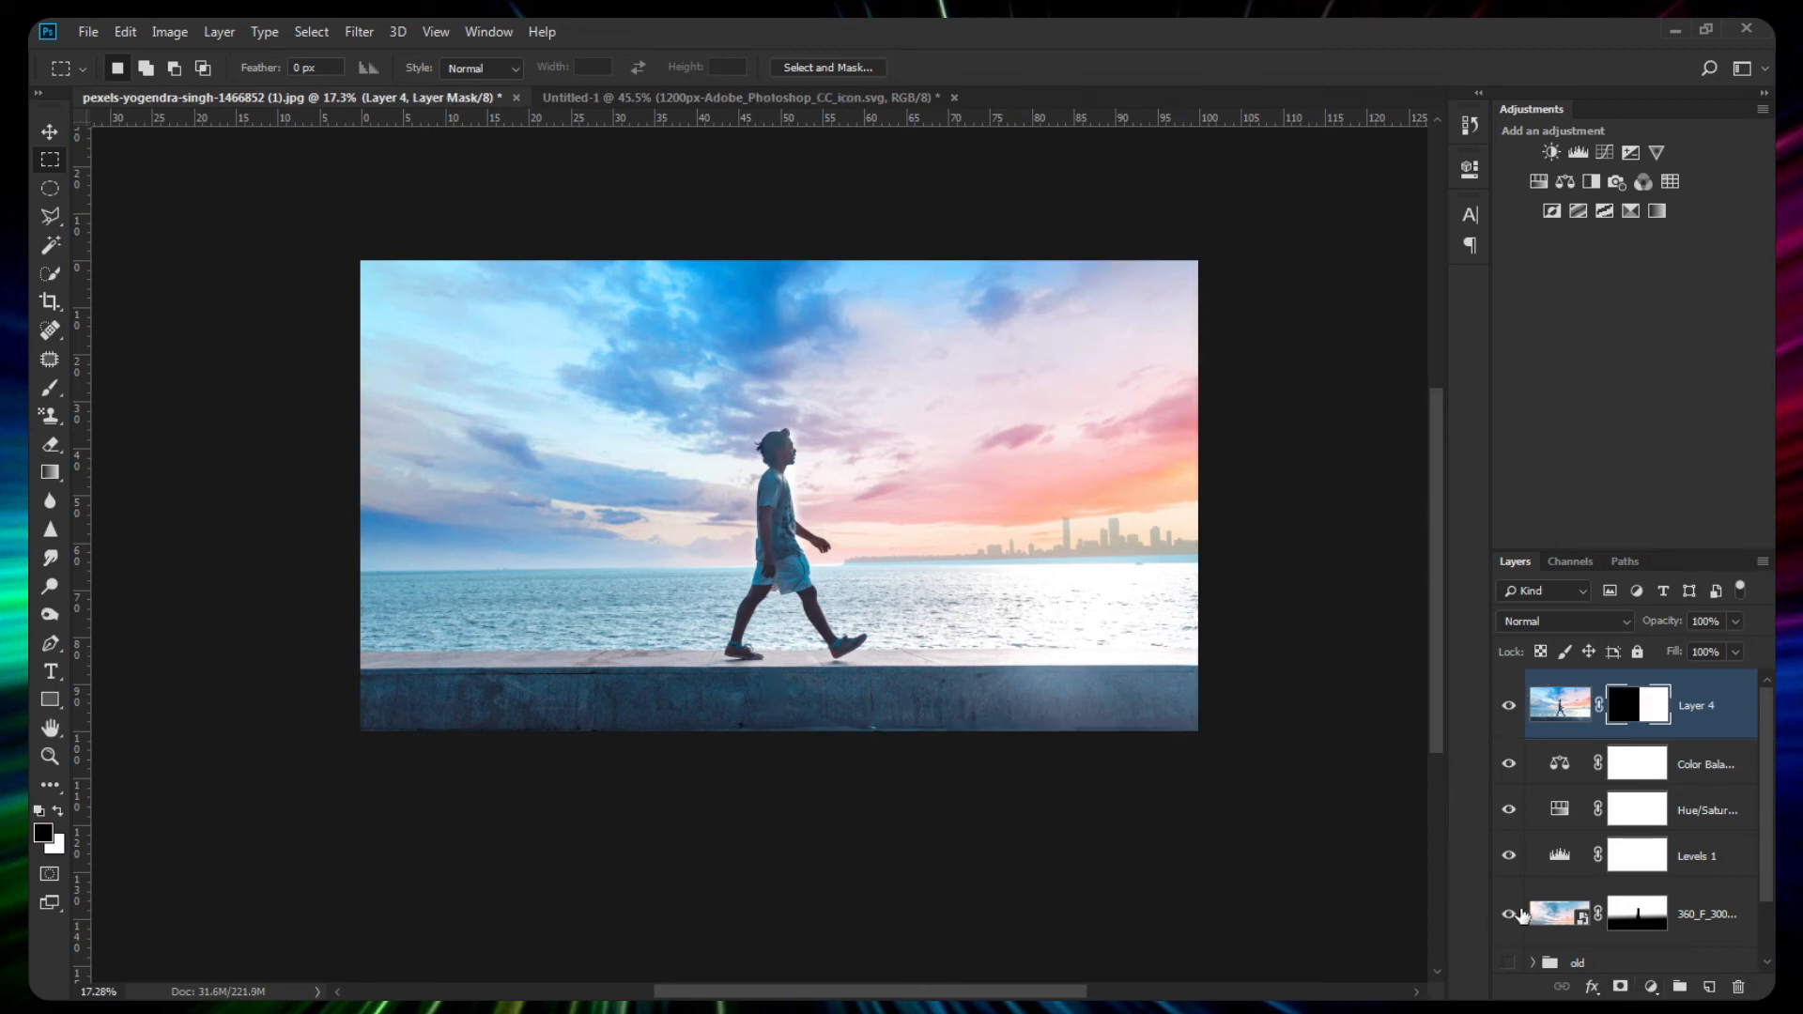
Hide the Color Balance, Hue/Saturation and Levels layers to get a split before-and-after view across the man.
drag(1504, 866, 1508, 729)
scroll(603, 508, up, 5)
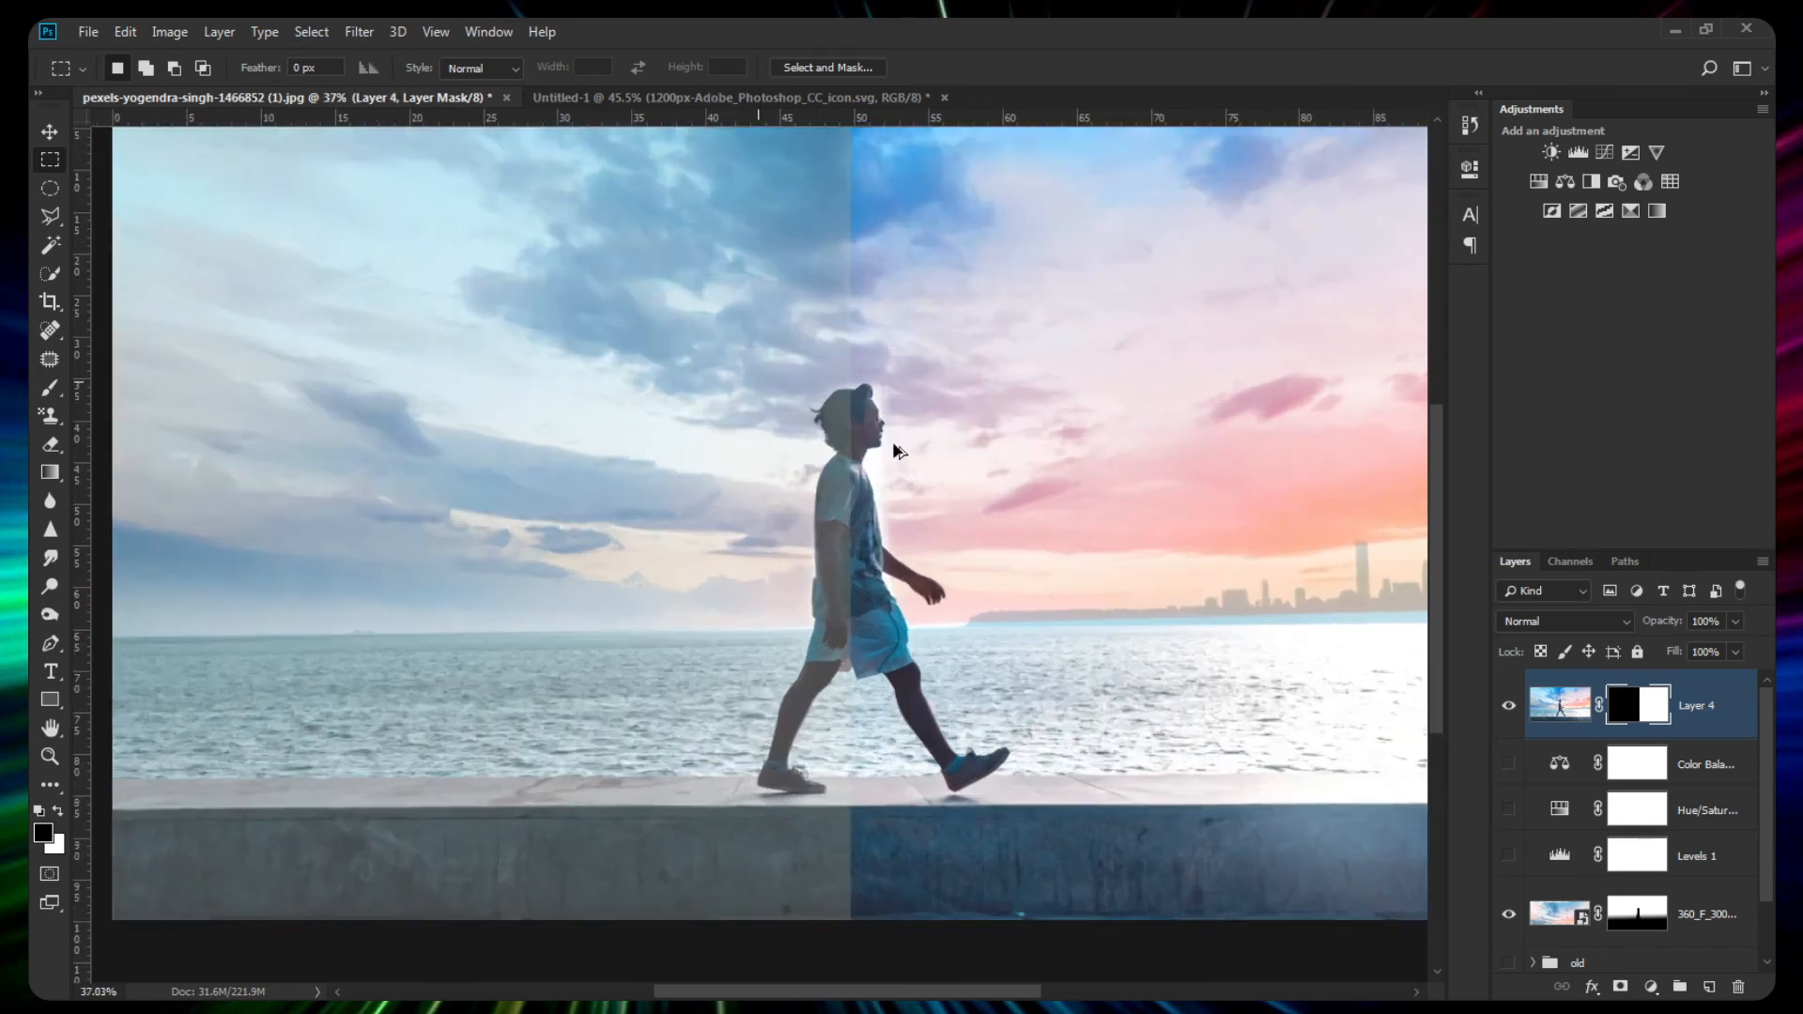
Hide the masked sky layer so the split compares the original photo with the graded half.
scroll(873, 446, up, 3)
scroll(831, 487, down, 4)
scroll(917, 958, up, 3)
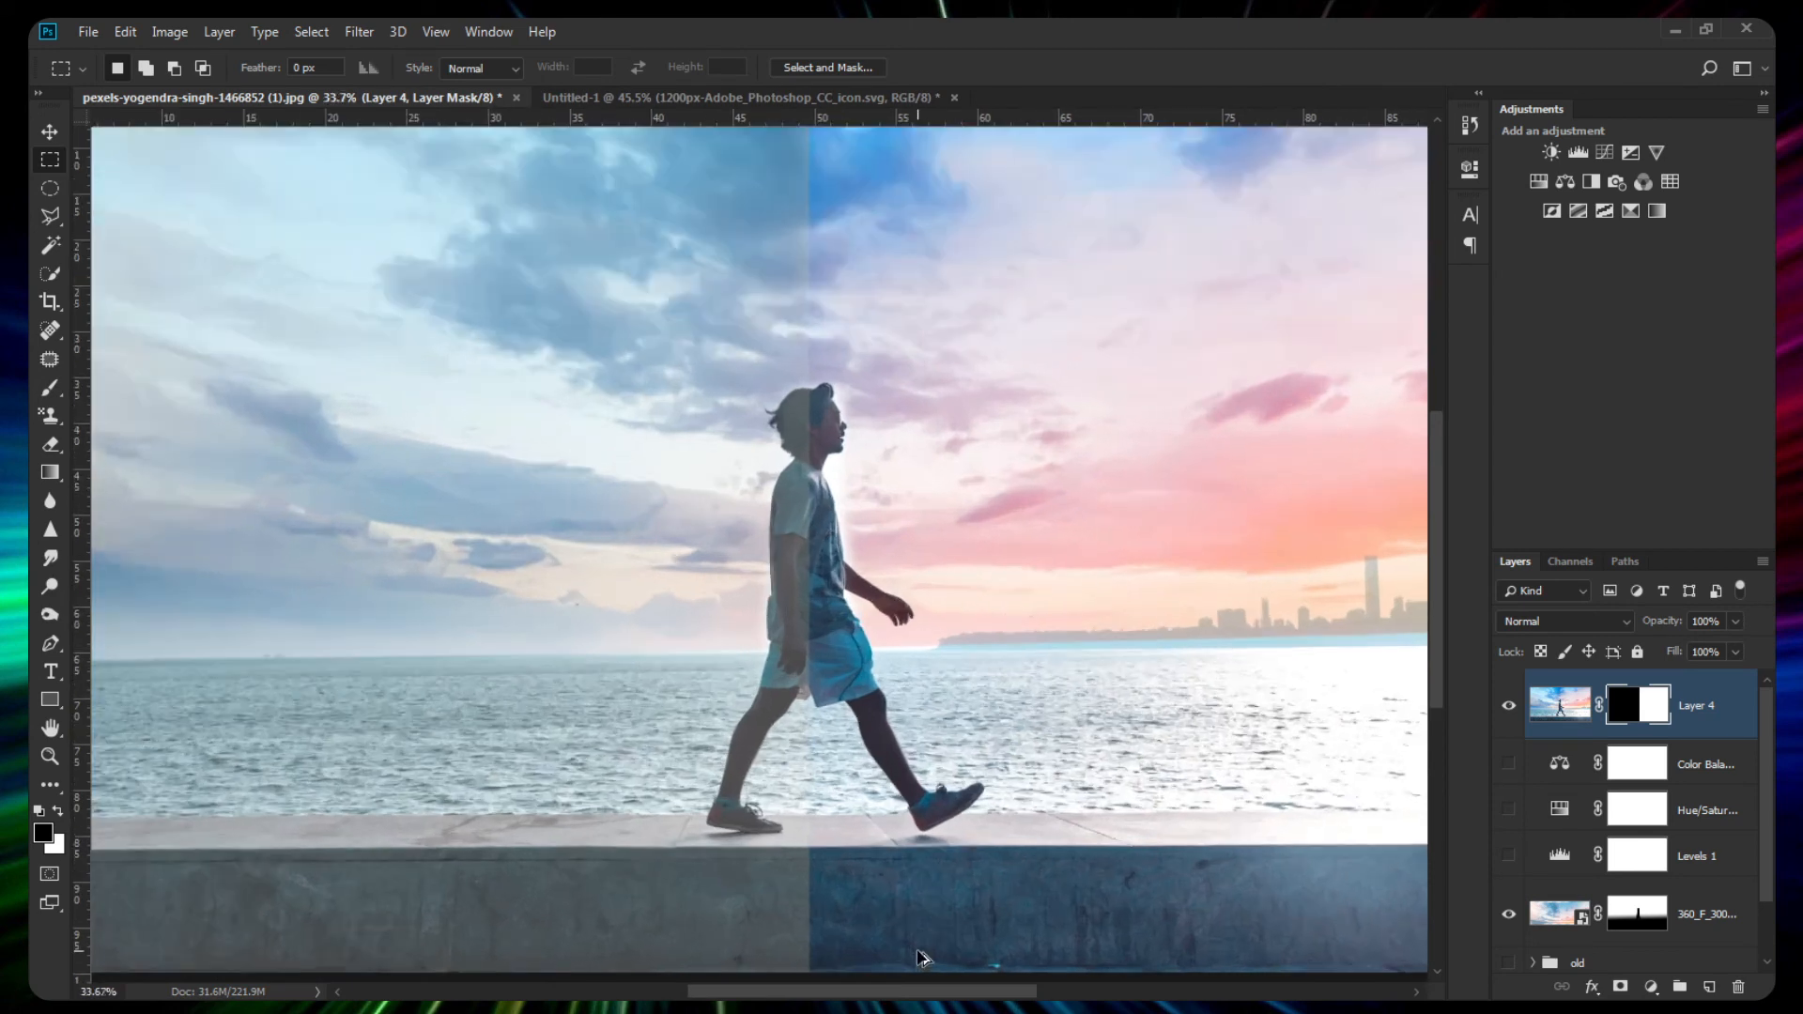
scroll(917, 958, down, 4)
scroll(1058, 664, up, 2)
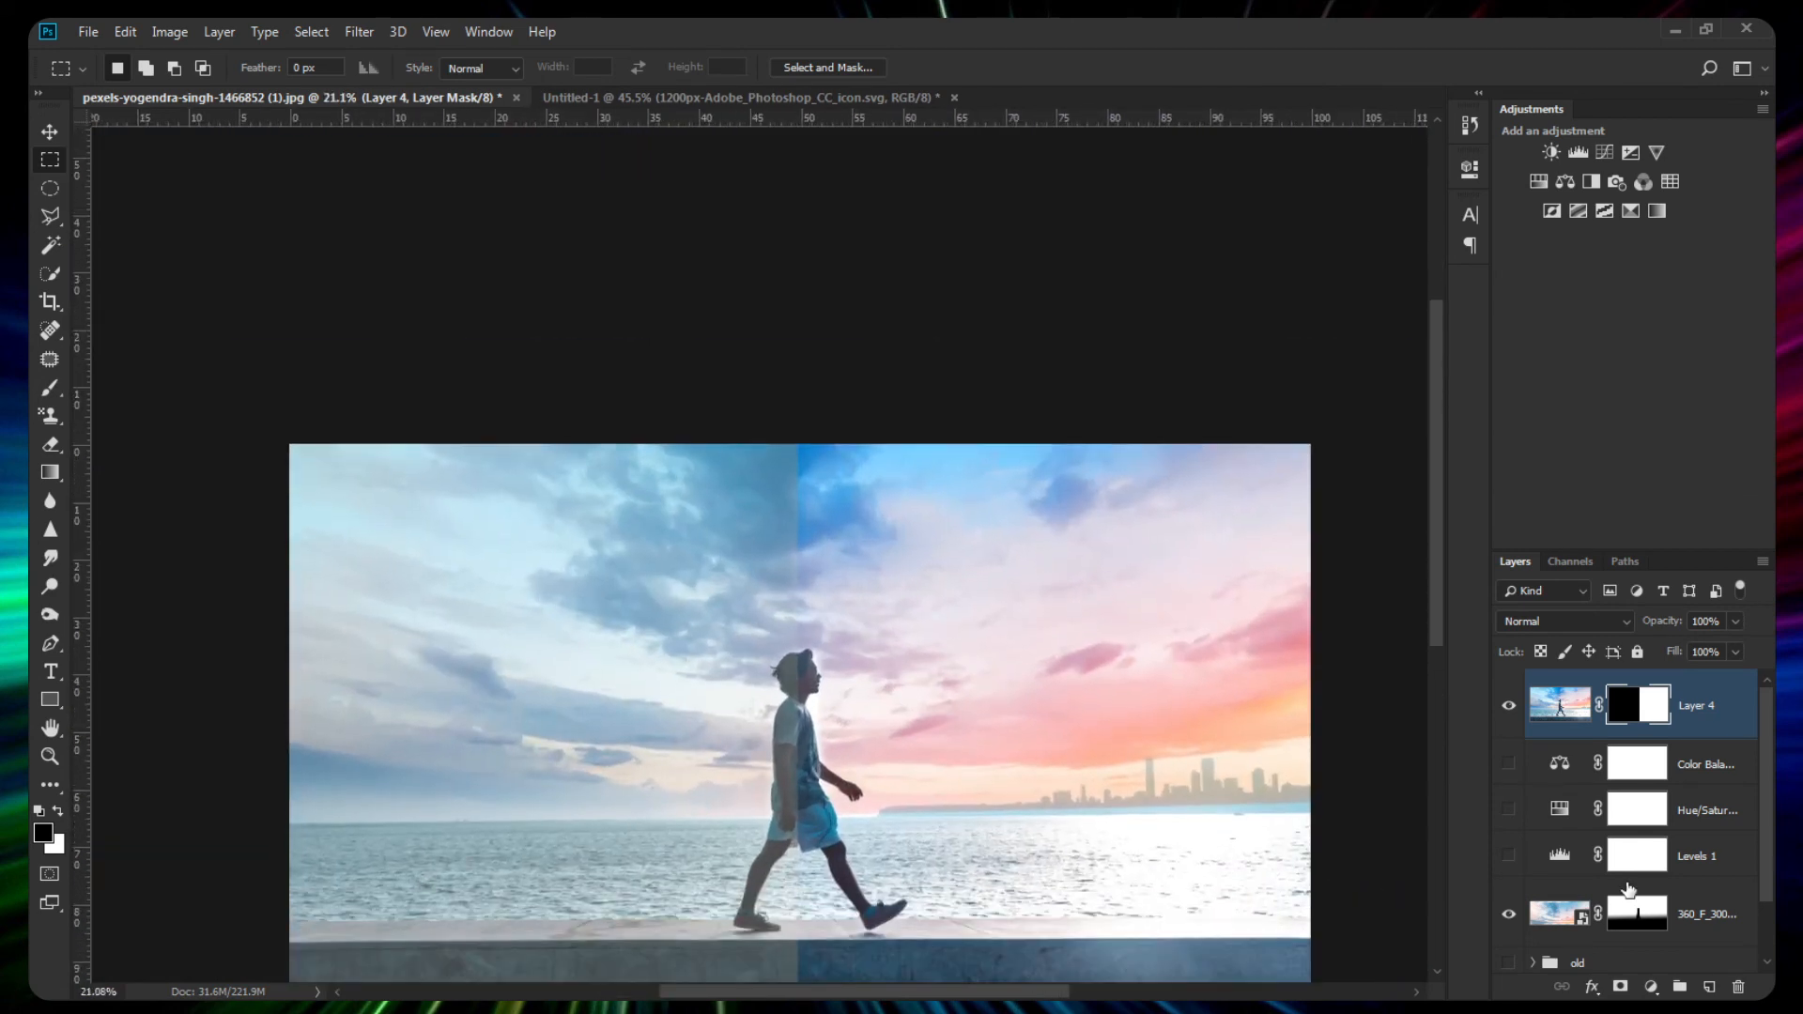
click(1508, 914)
scroll(376, 606, down, 2)
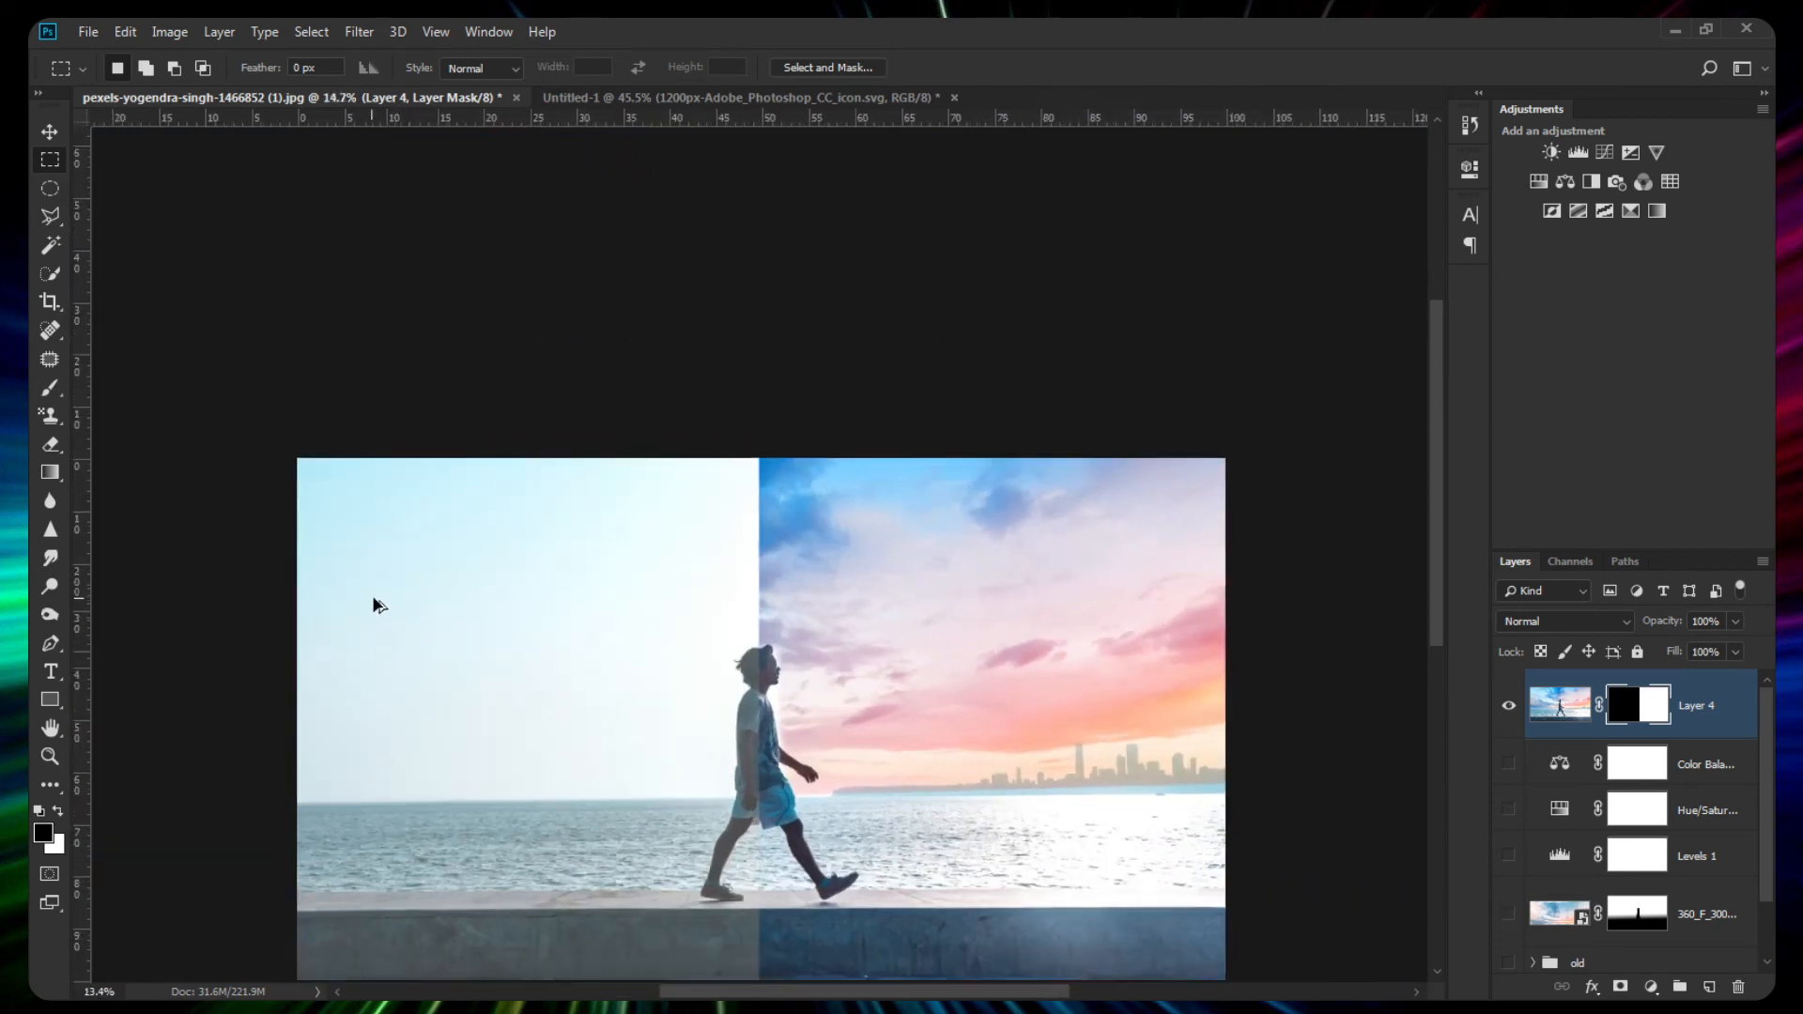
Delete the half-image mask from Layer 4 without applying it.
scroll(539, 696, up, 3)
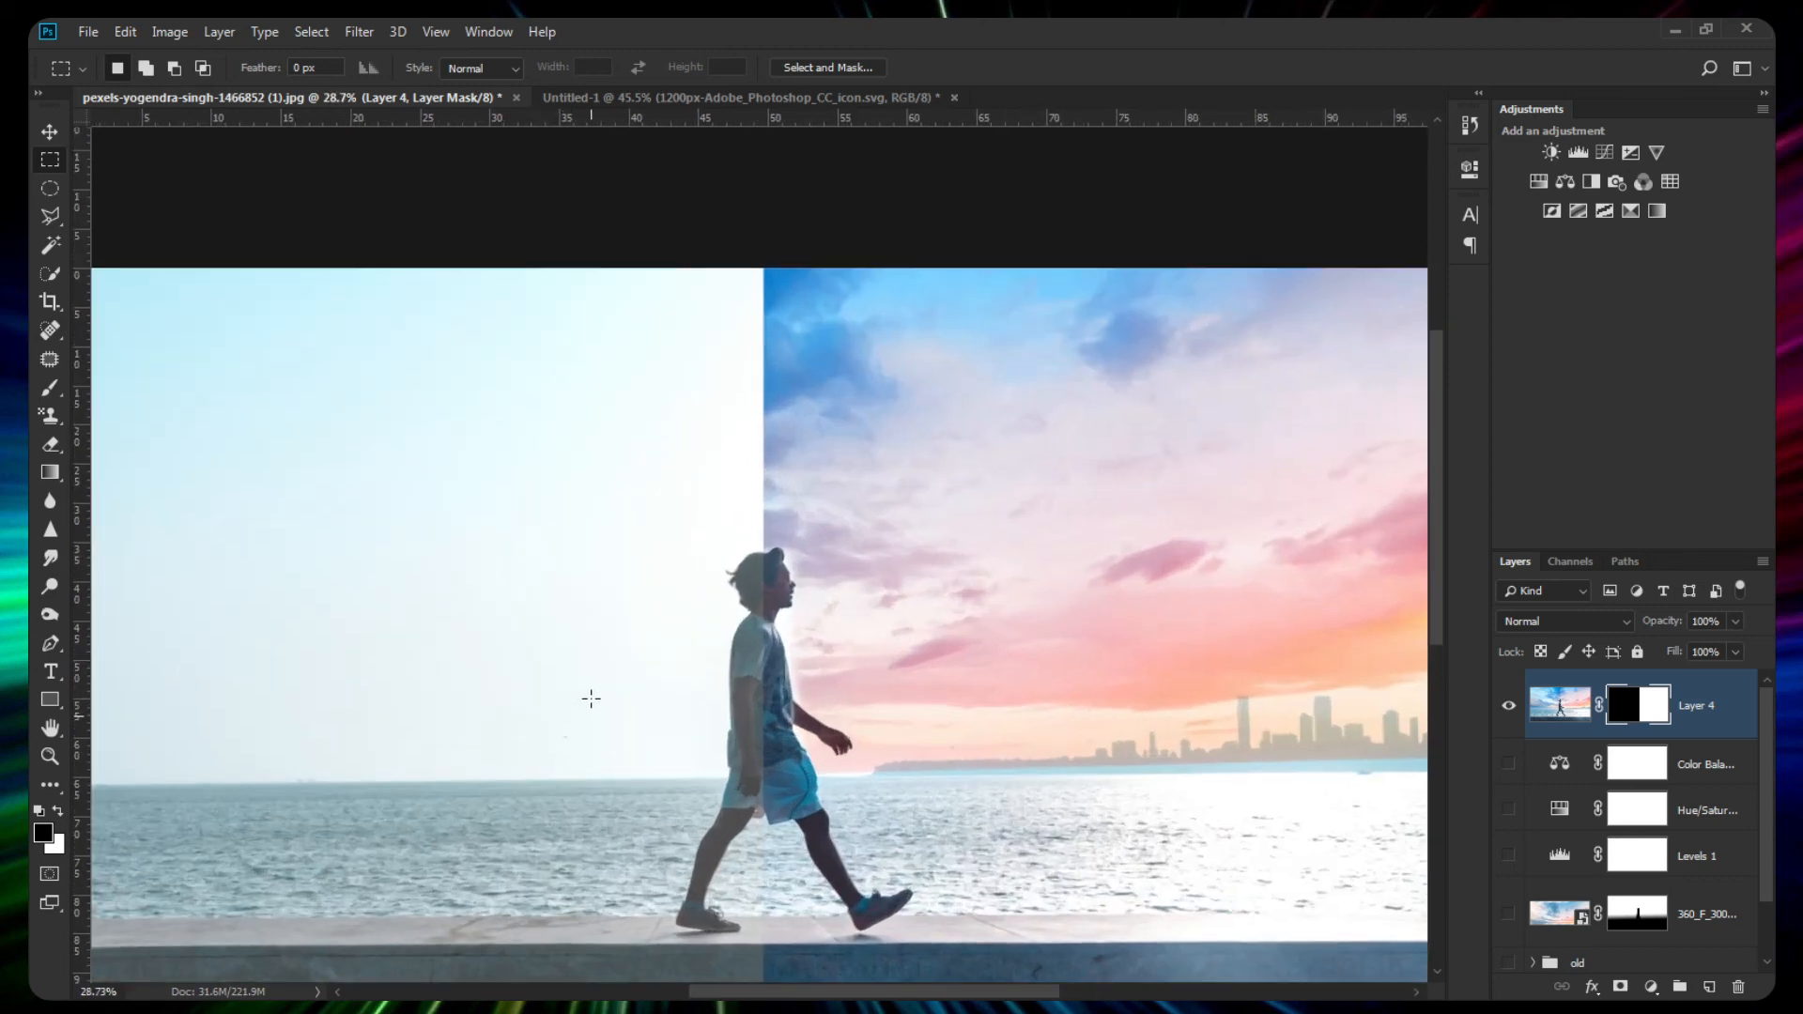
scroll(591, 697, down, 5)
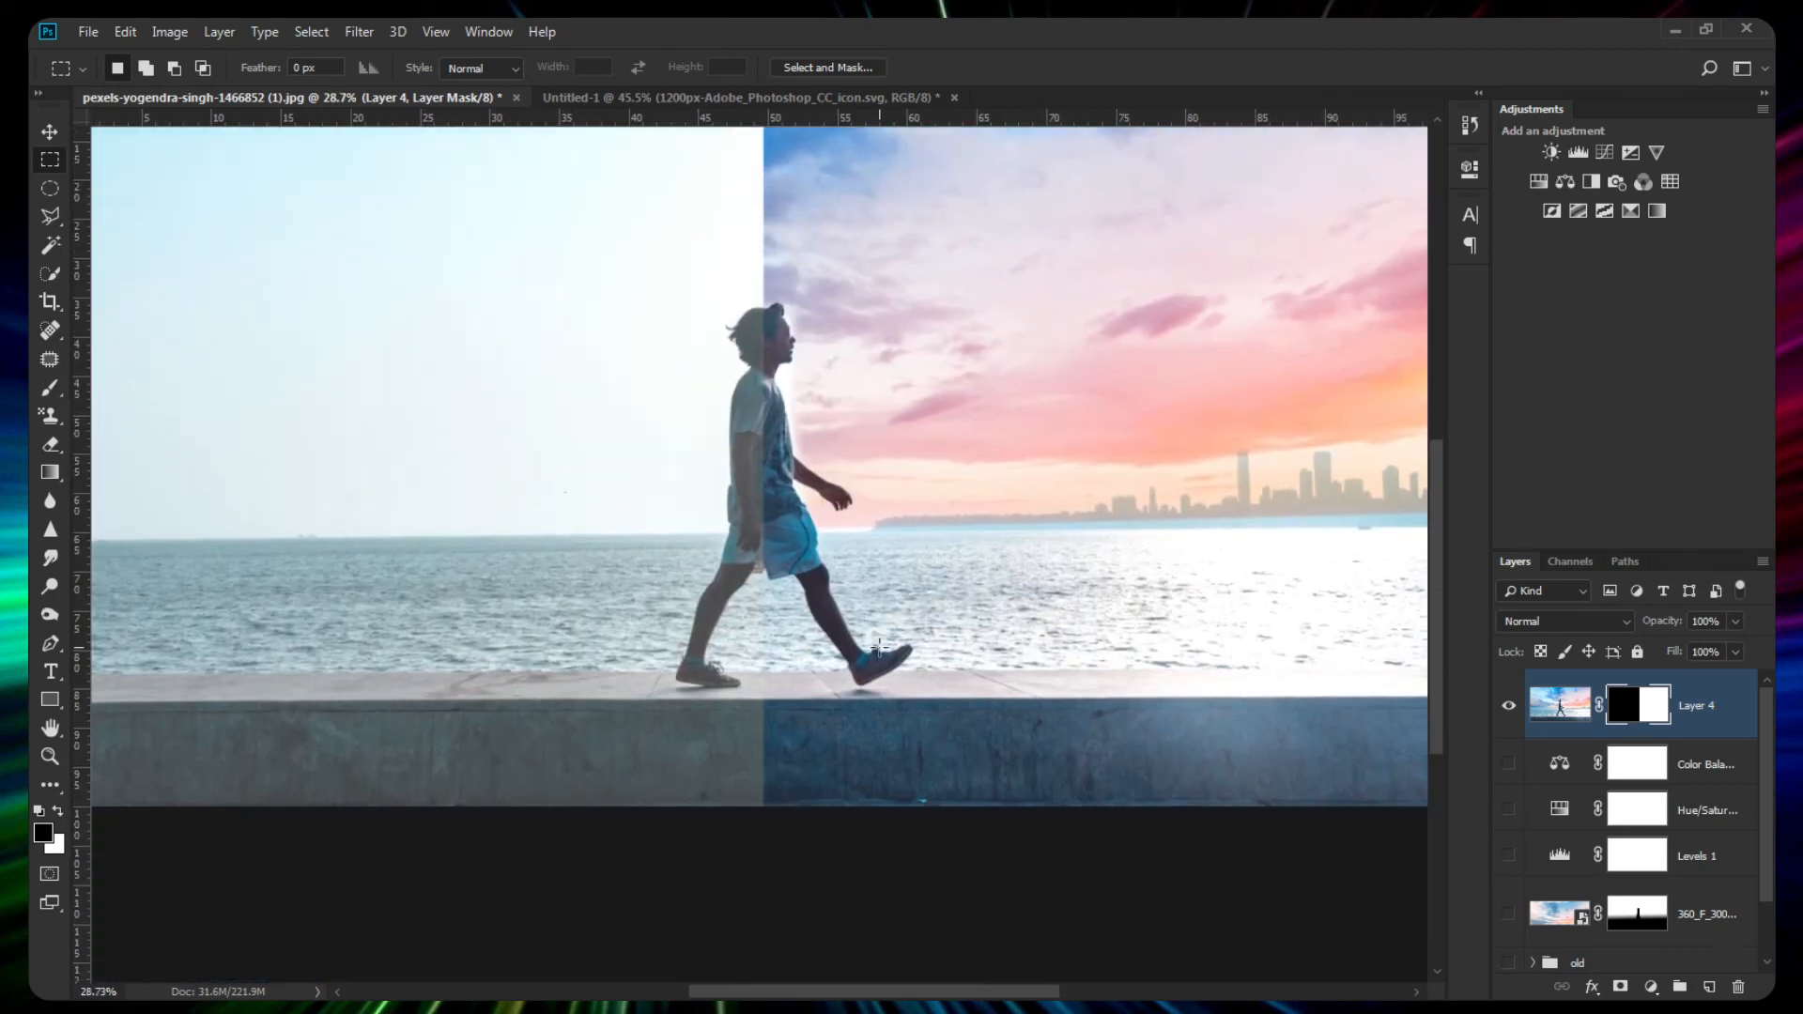
scroll(878, 647, down, 2)
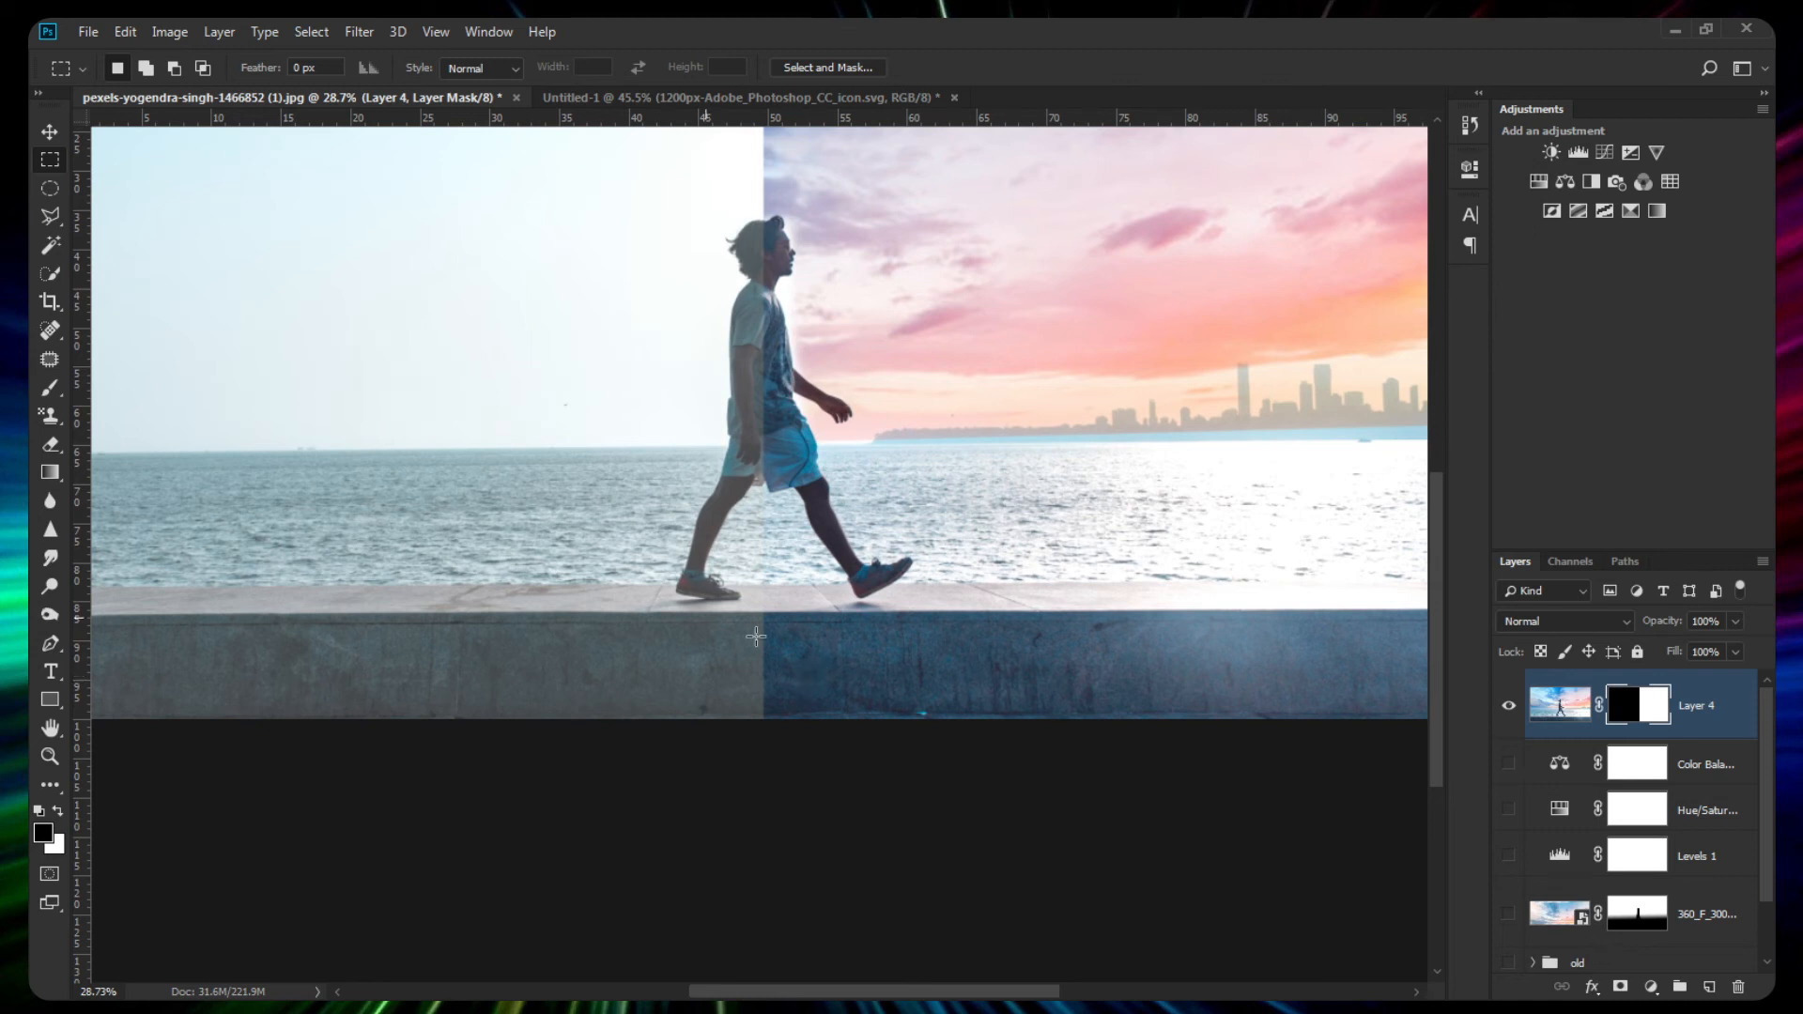
scroll(713, 629, up, 2)
scroll(686, 617, down, 2)
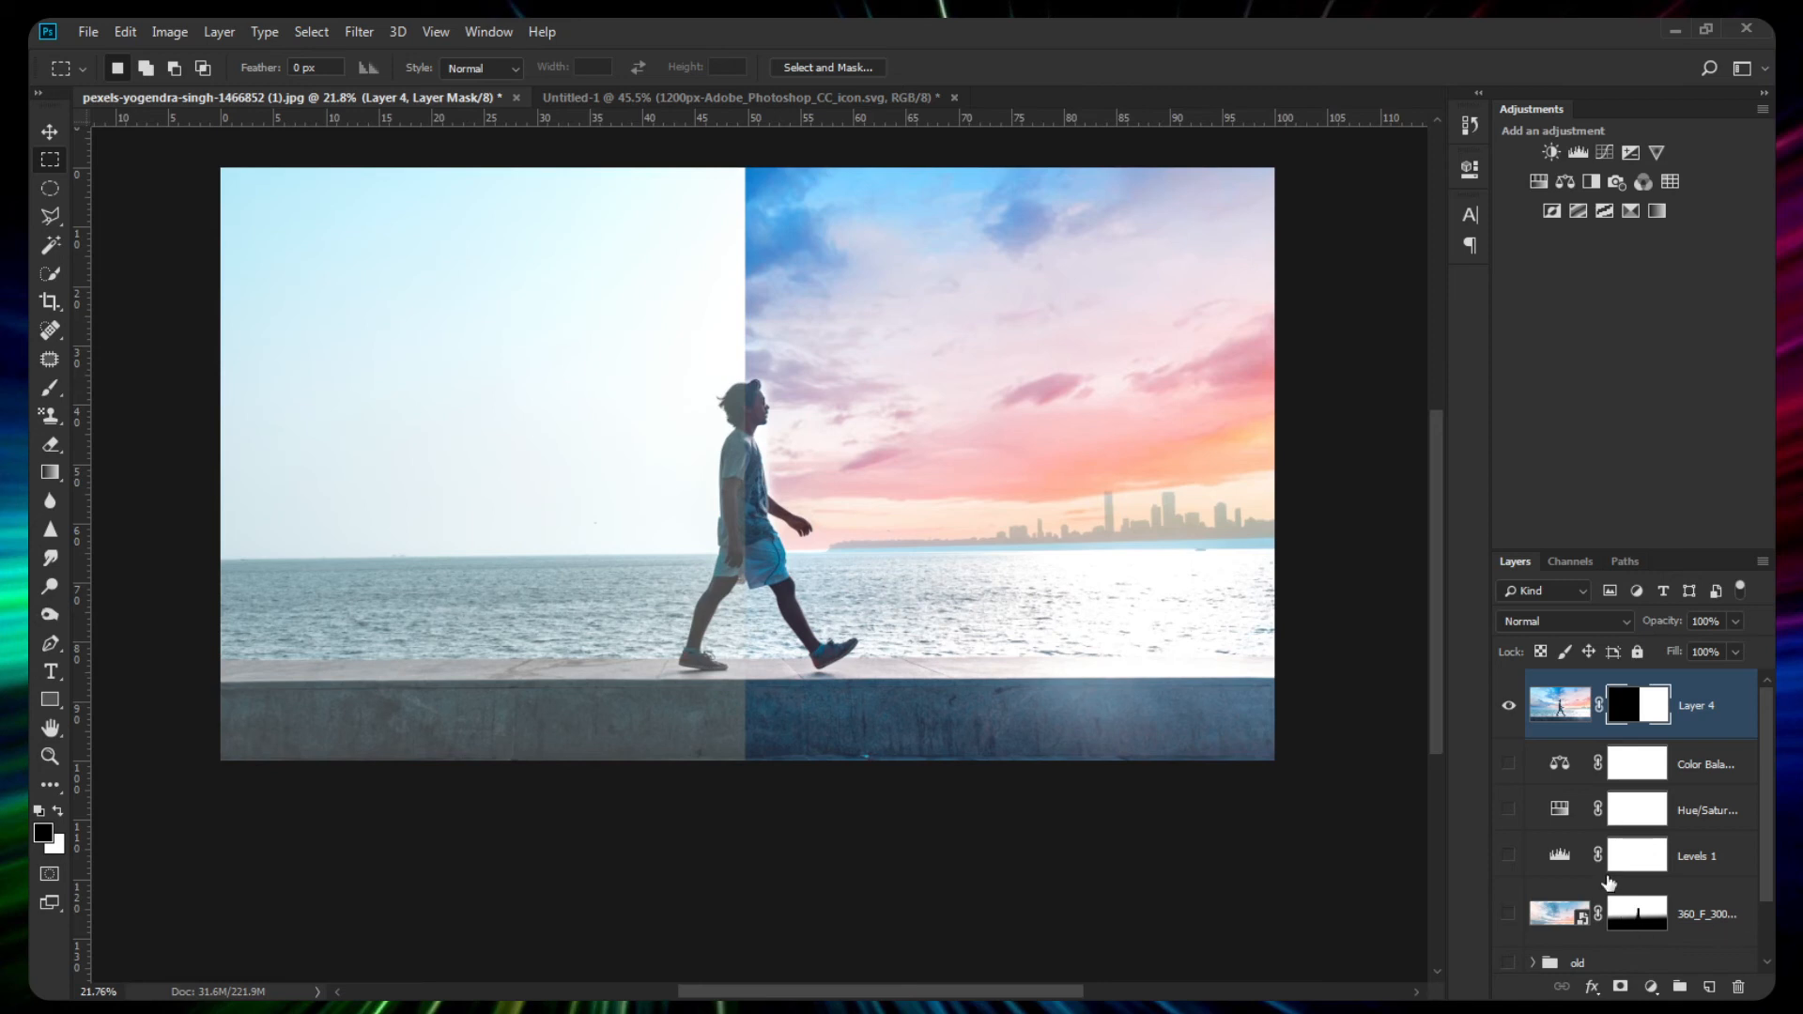
scroll(1606, 845, down, 1)
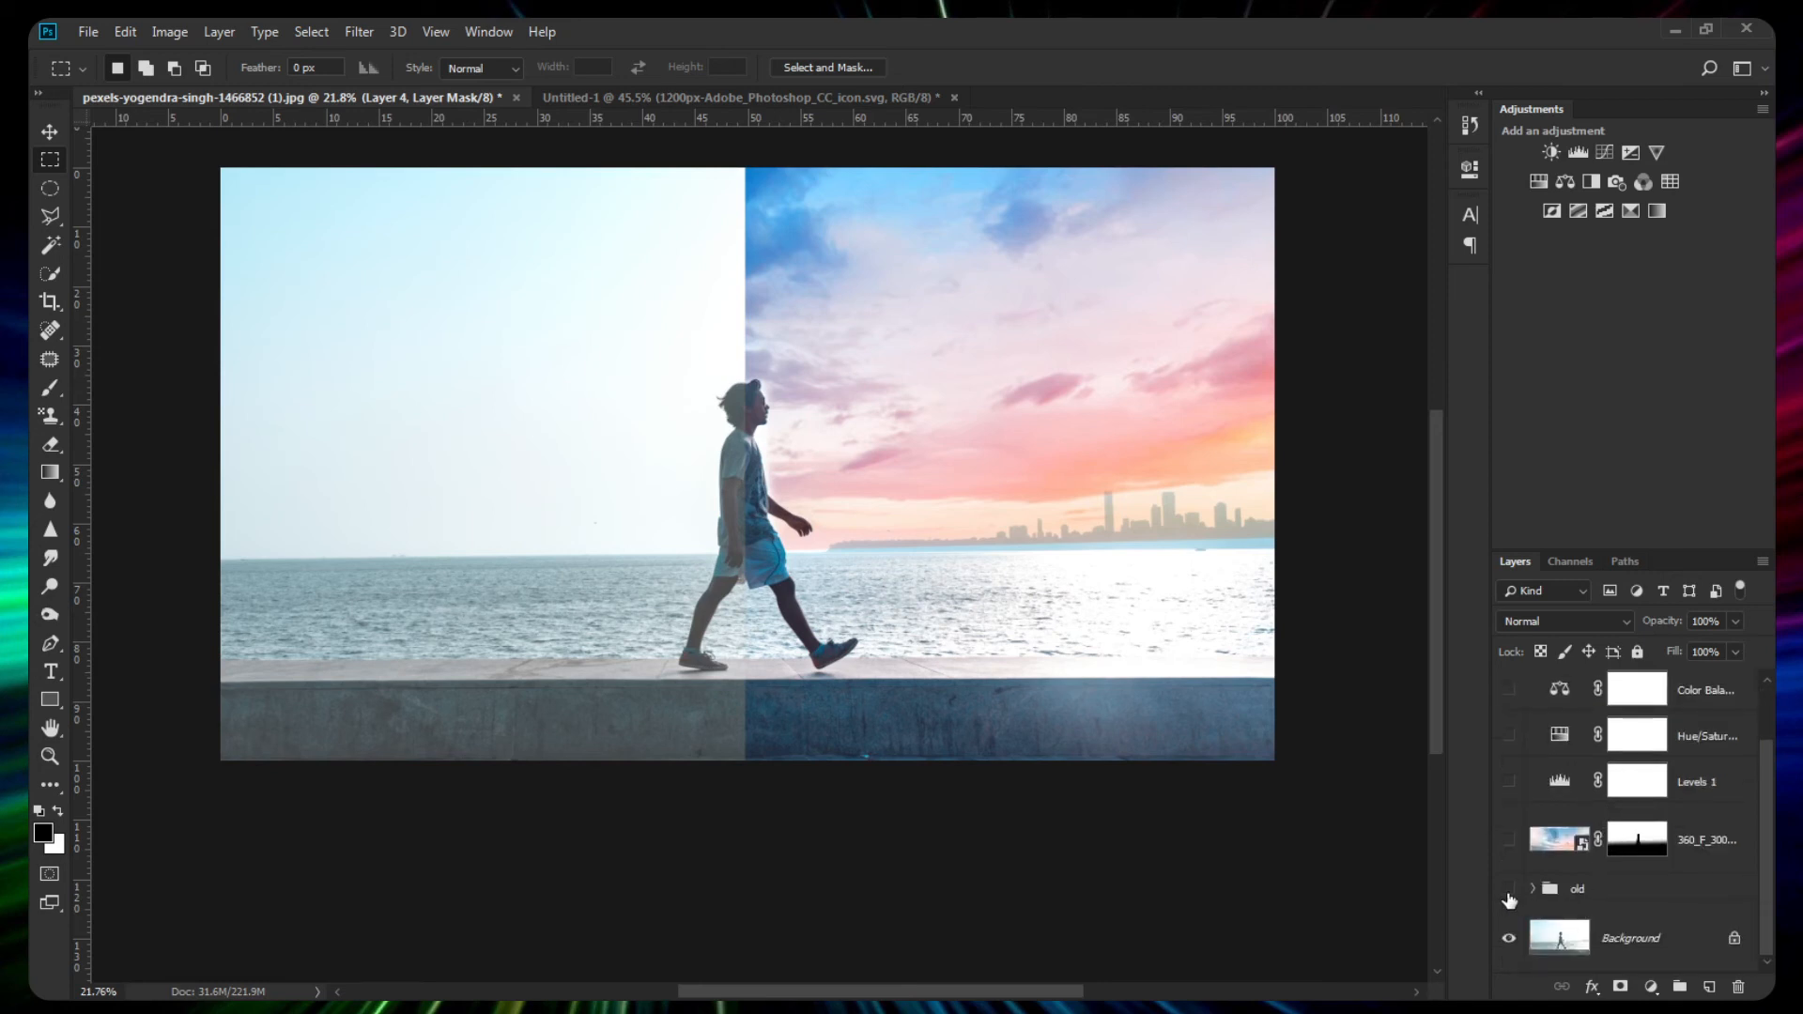
scroll(1590, 873, up, 1)
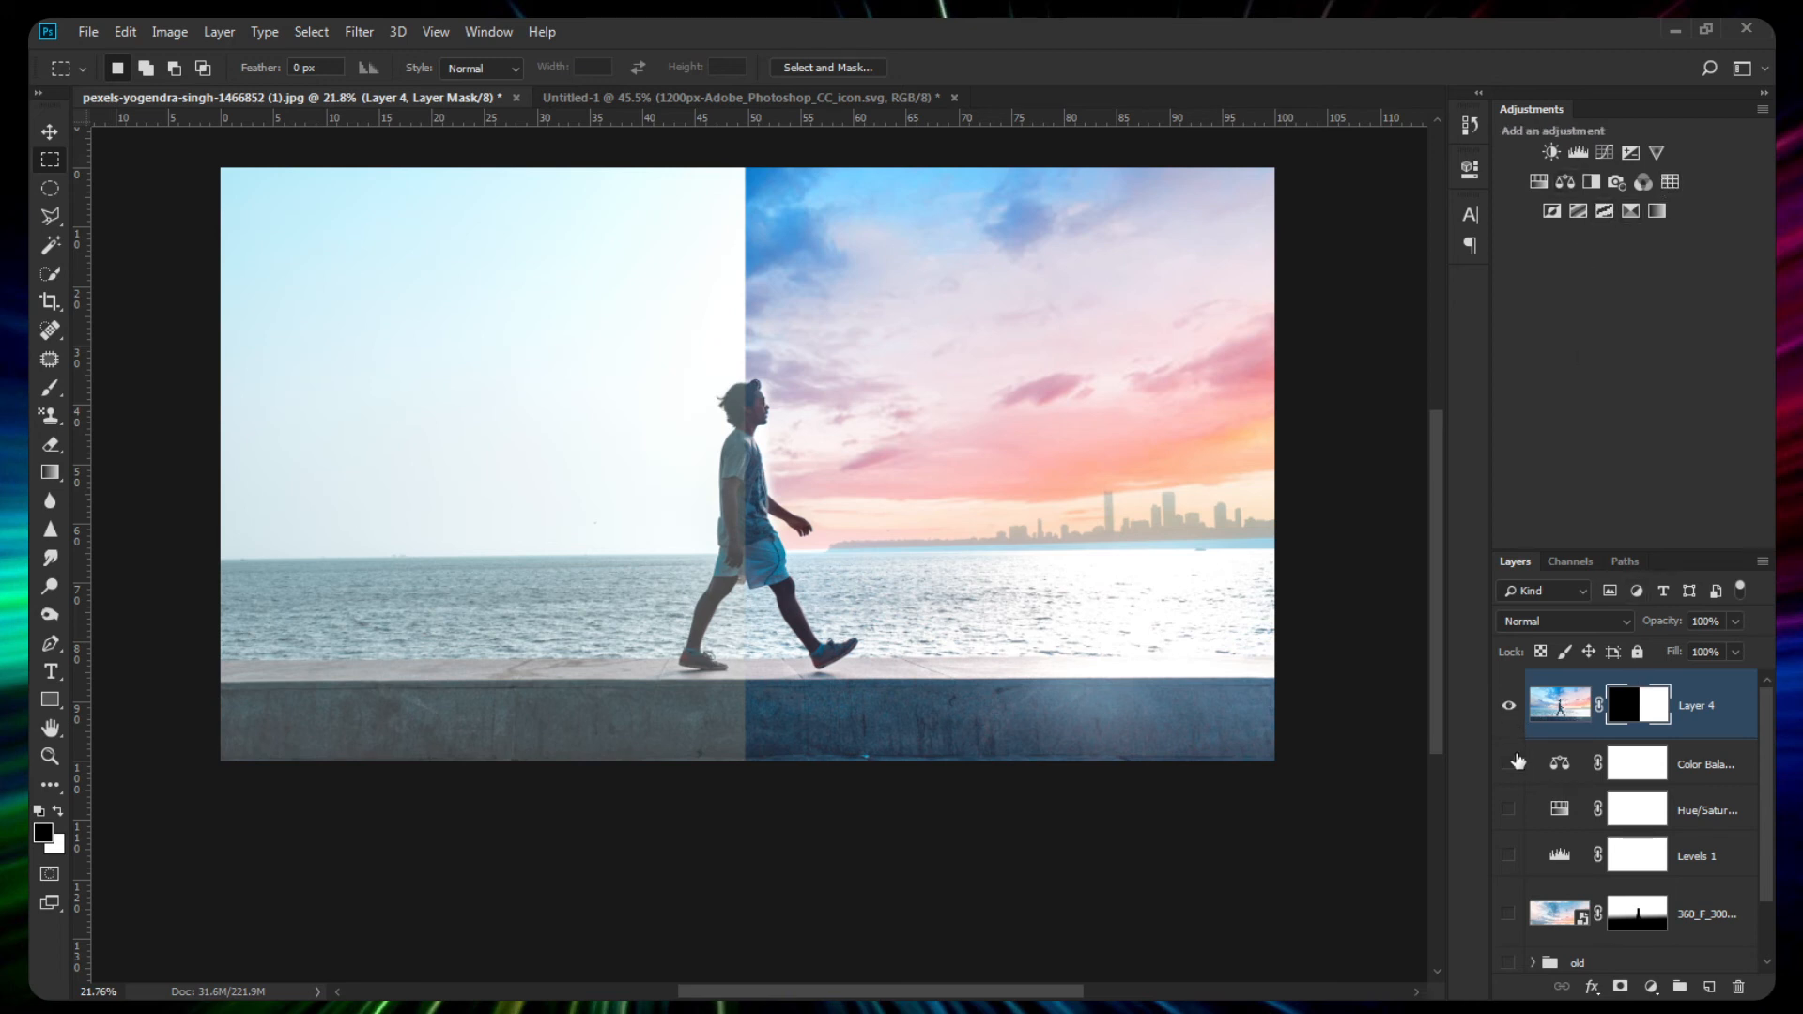
drag(1561, 719, 1736, 992)
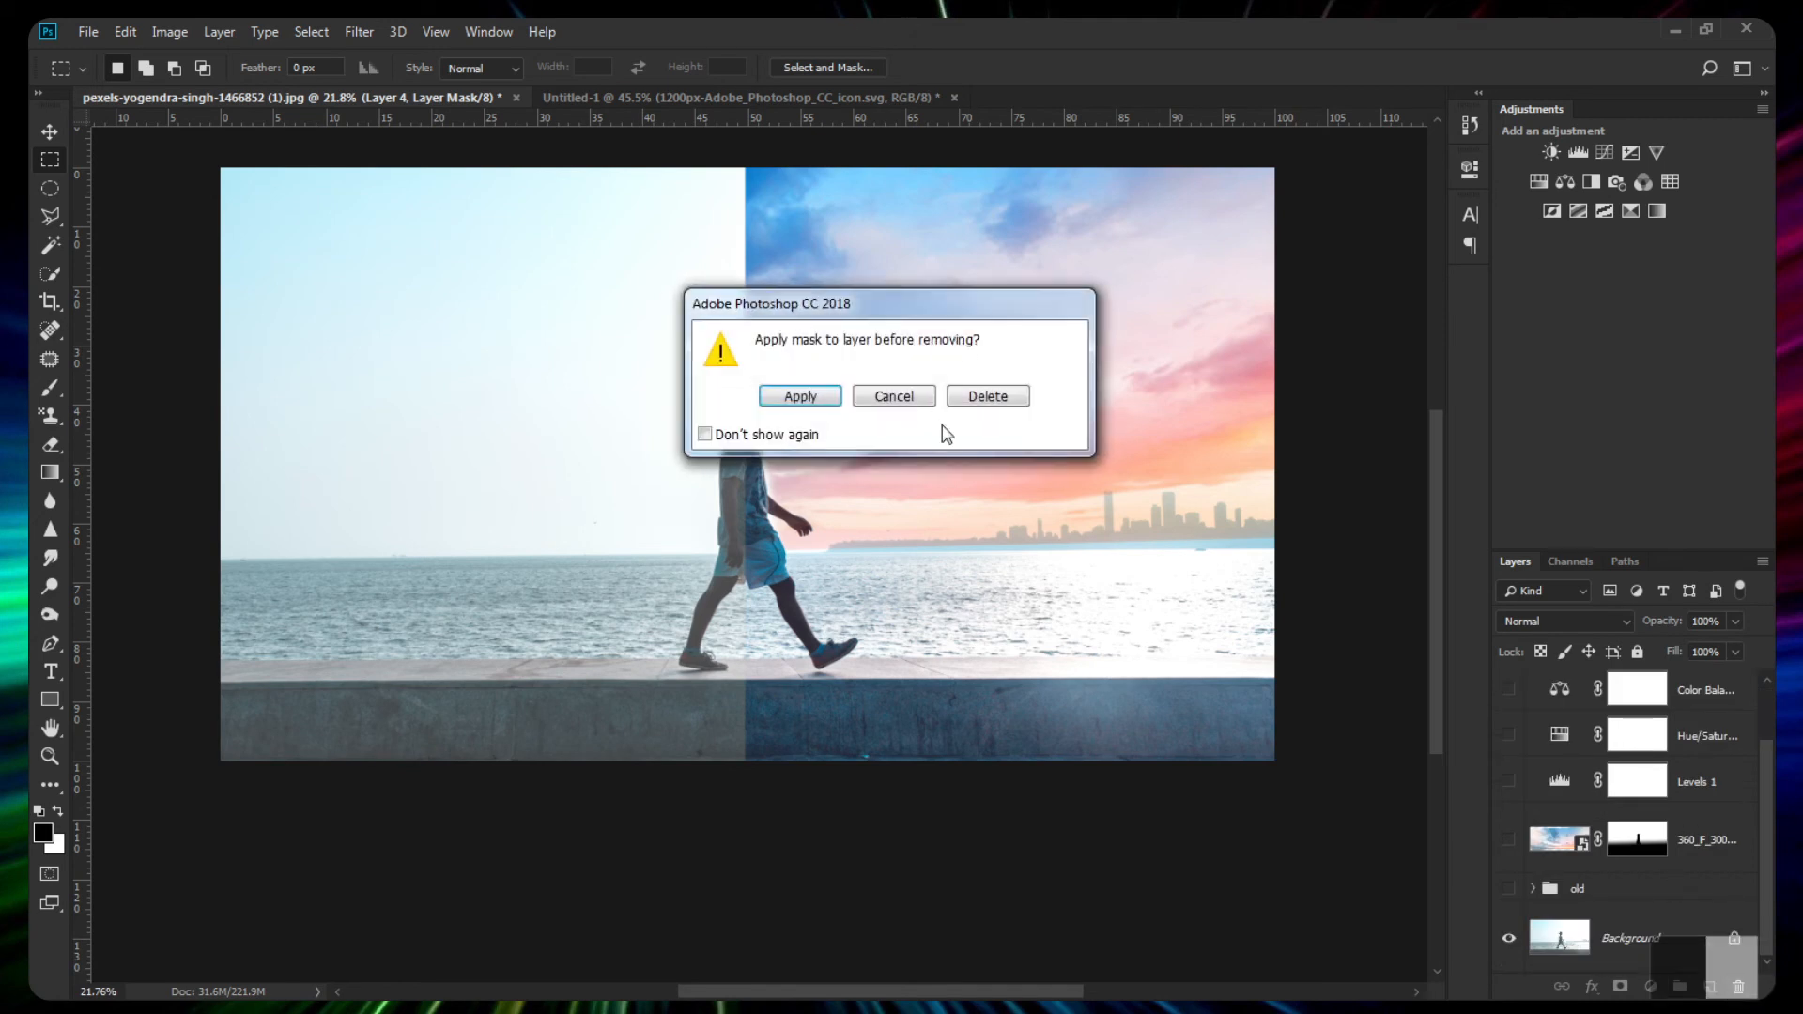
click(986, 398)
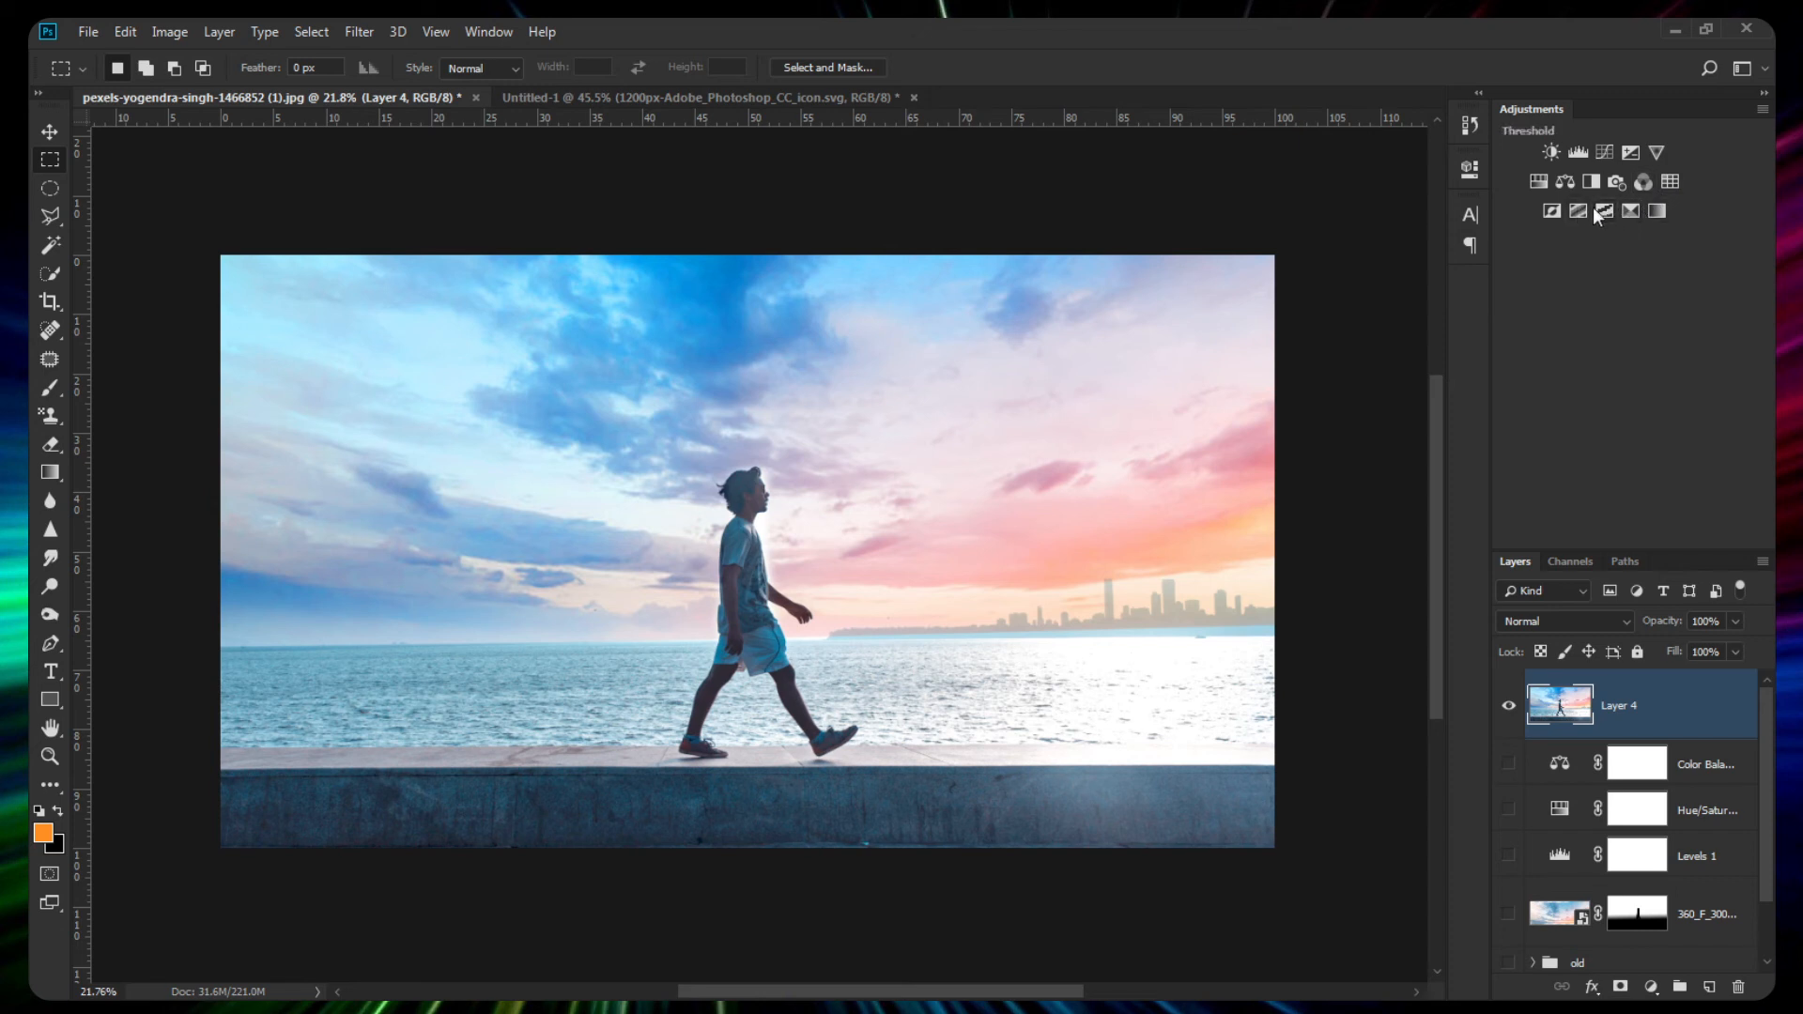
Add a Vibrance adjustment layer above Layer 4 with Vibrance +26 and Saturation +9.
click(1656, 153)
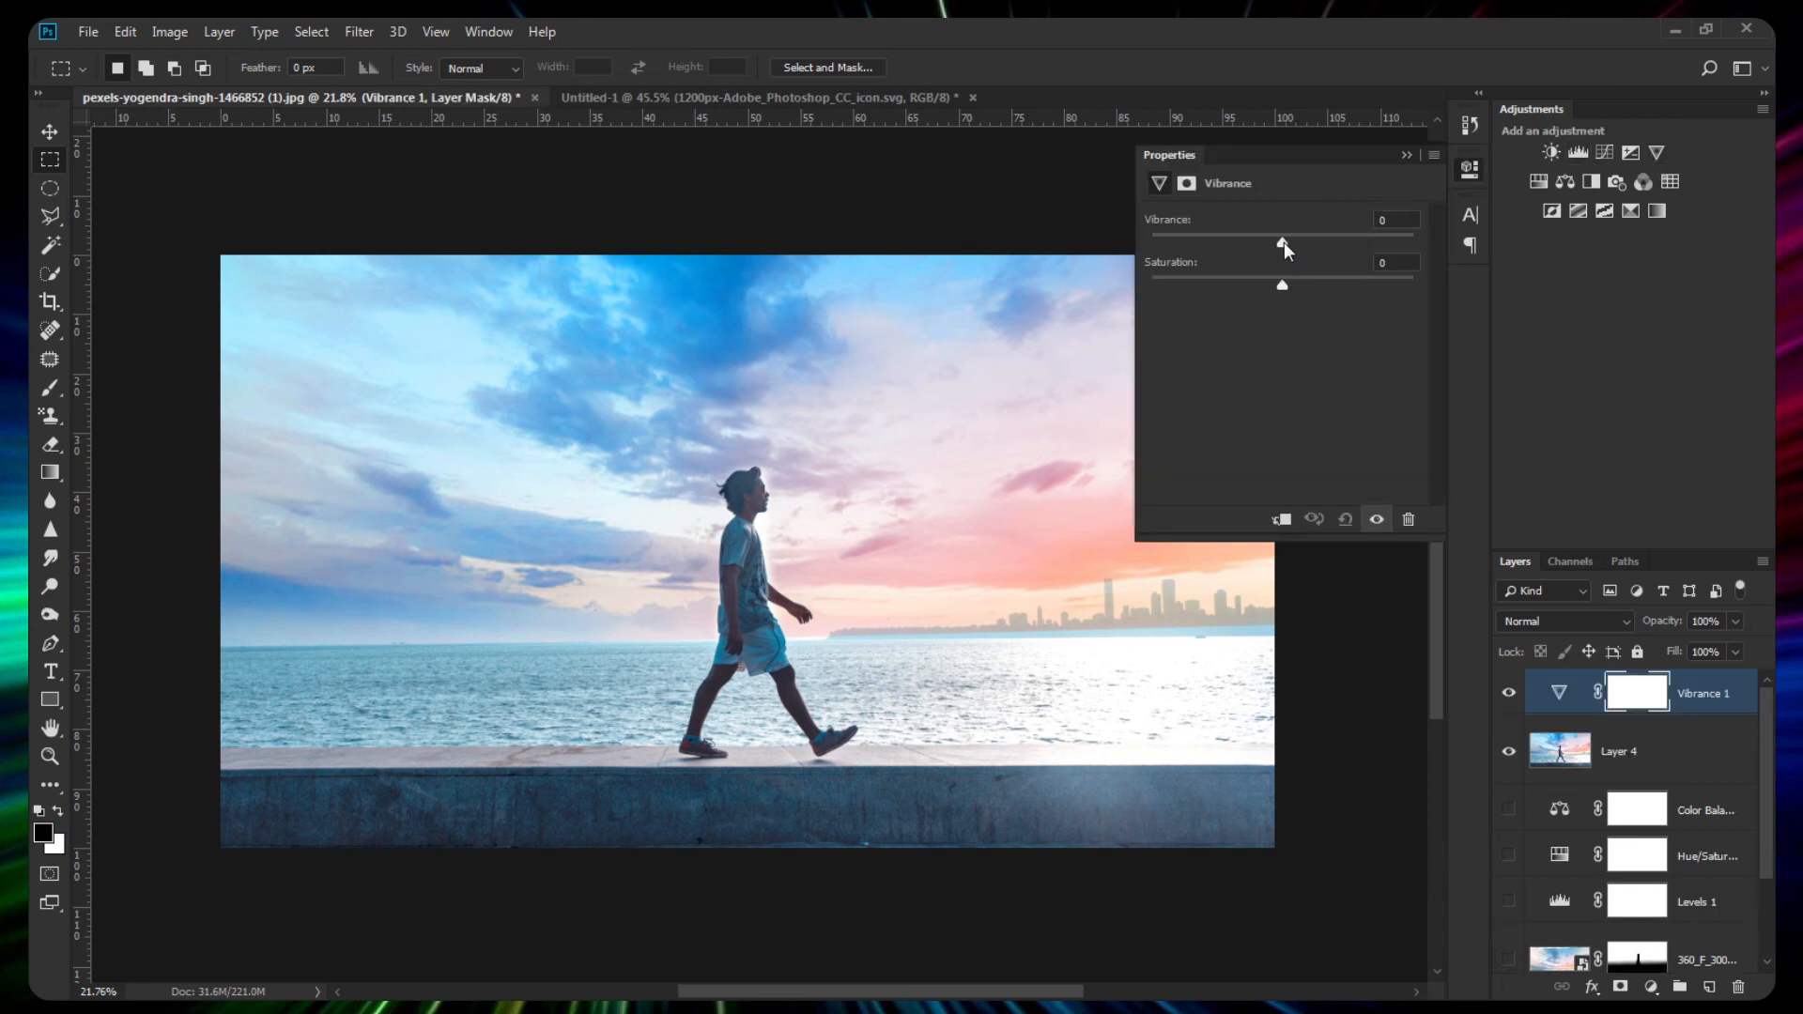
drag(1281, 244, 1329, 278)
drag(1338, 297, 1295, 328)
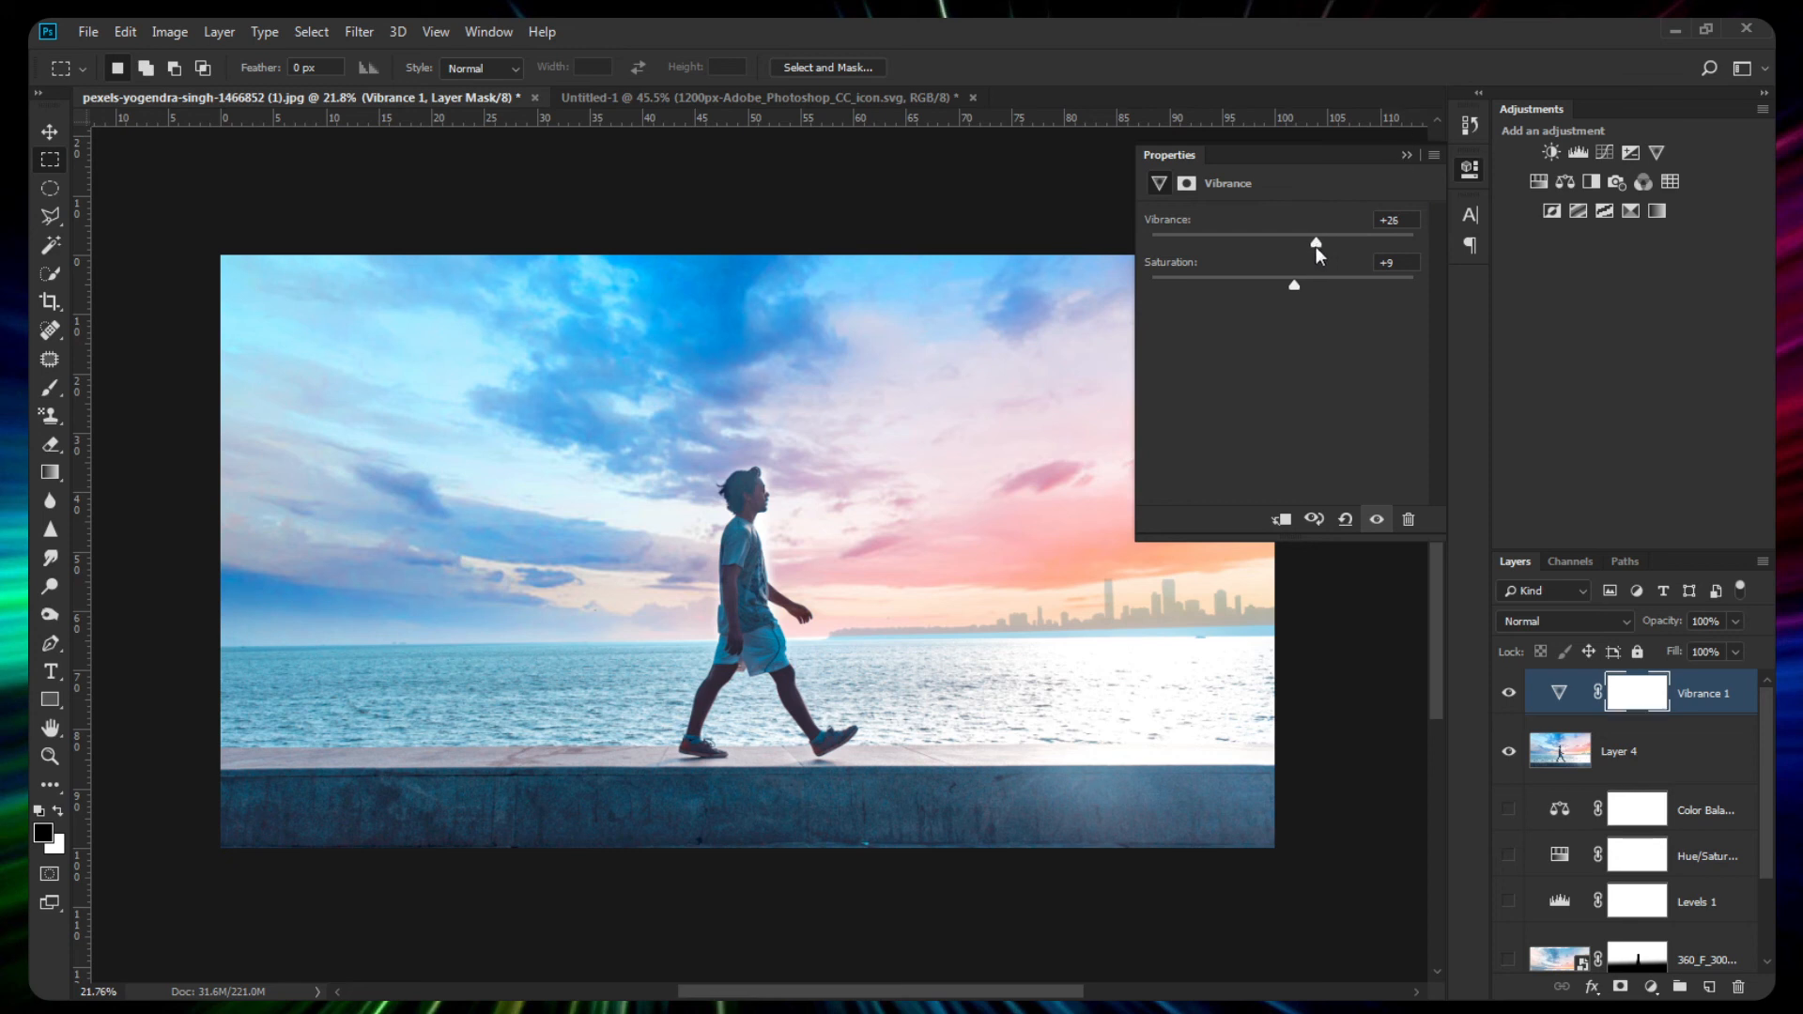
click(1406, 154)
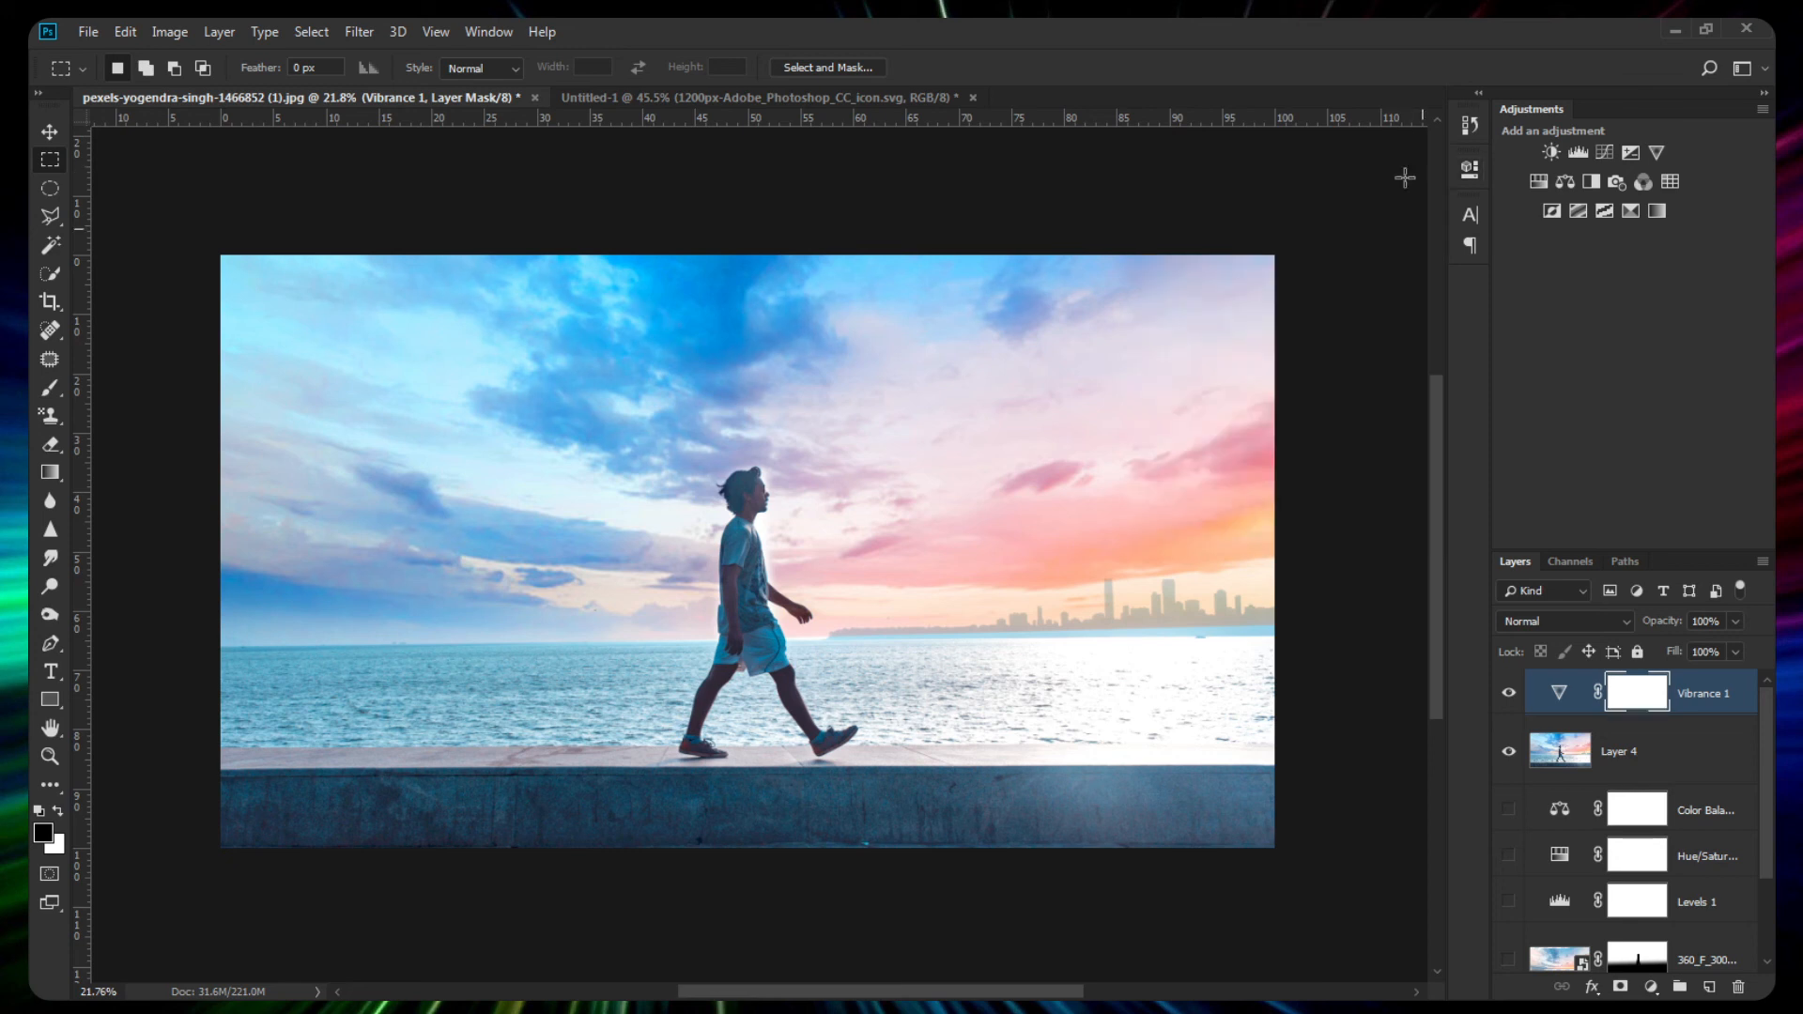
Compare the image with and without the Vibrance adjustment by toggling its visibility.
click(1508, 693)
click(1508, 693)
click(1508, 693)
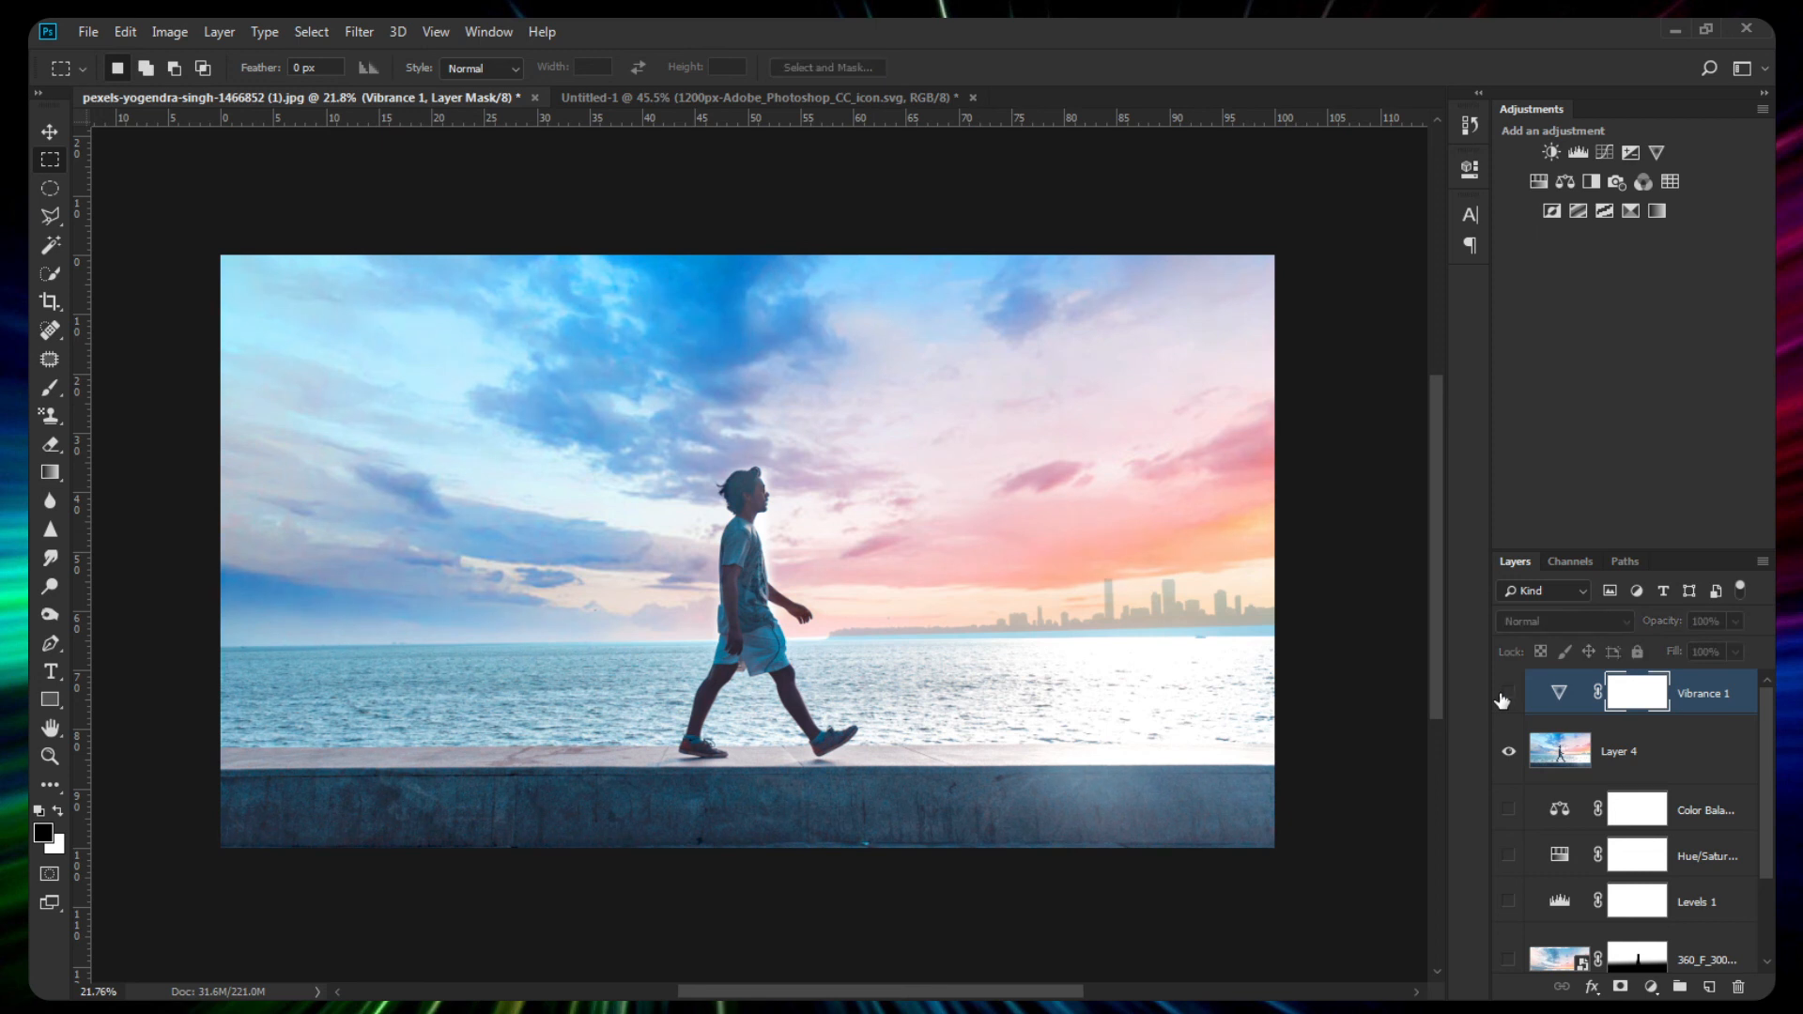
click(1507, 694)
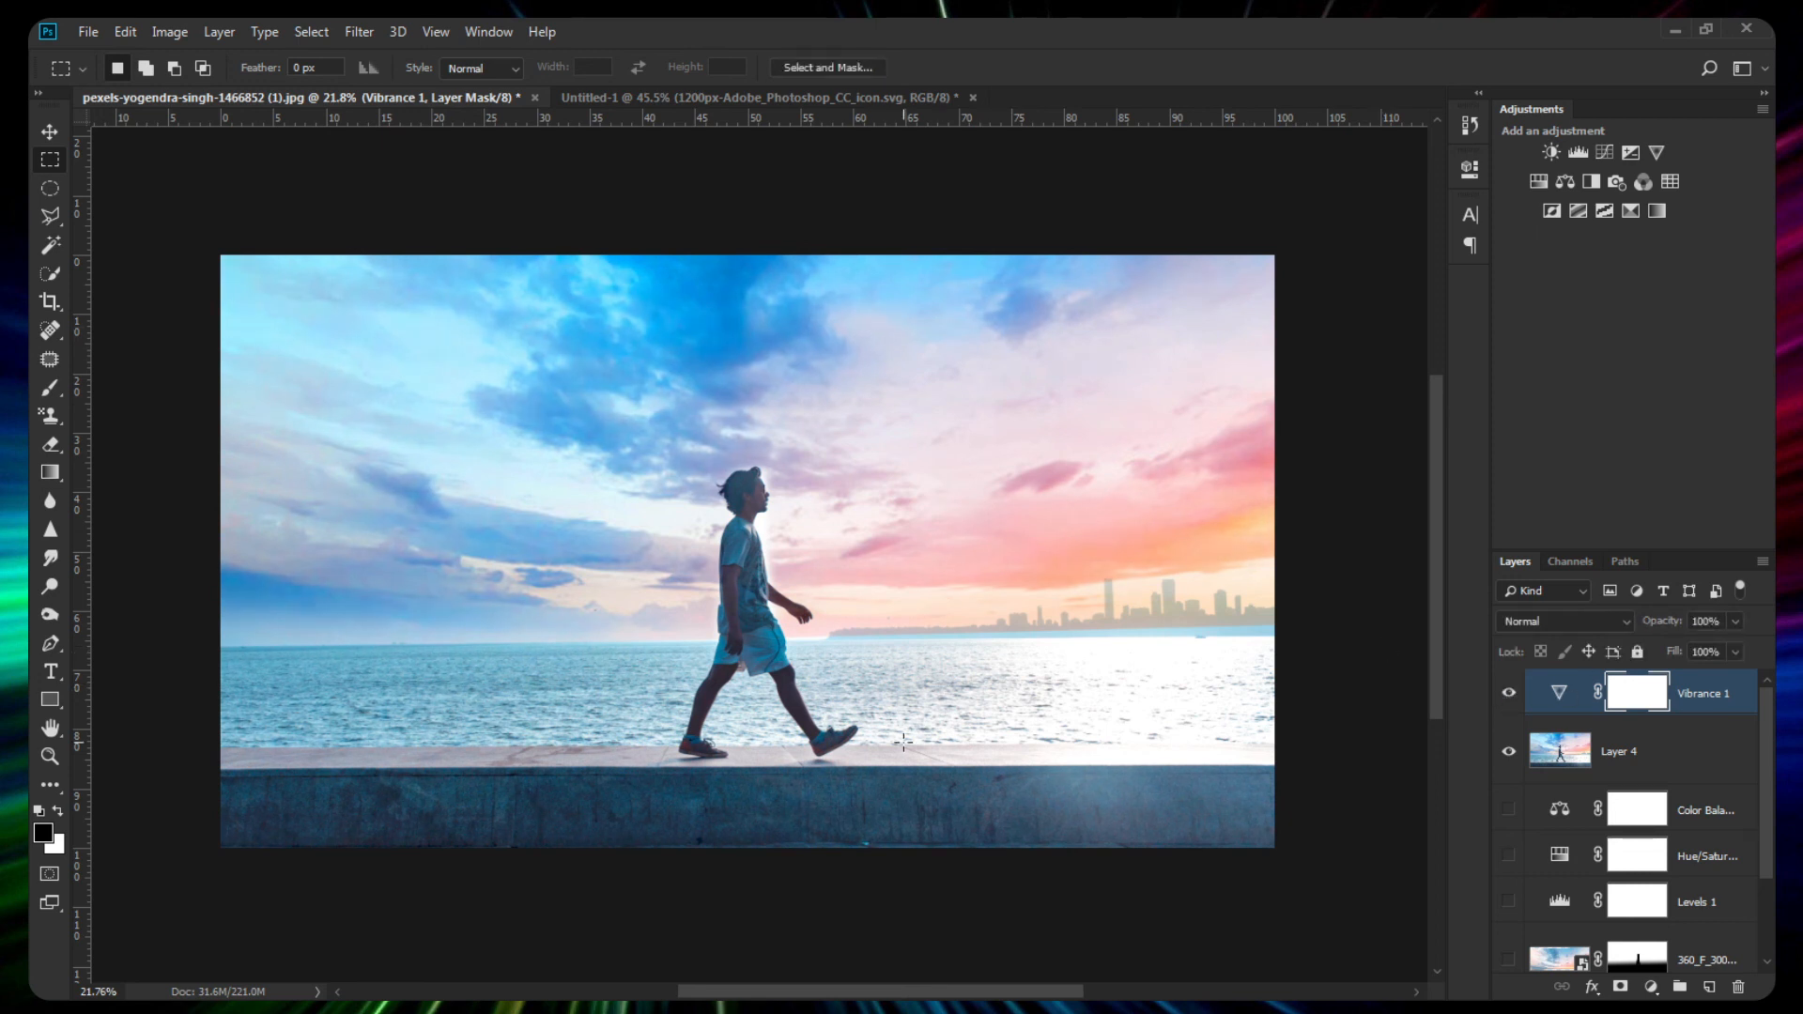
scroll(903, 742, down, 3)
scroll(897, 733, up, 2)
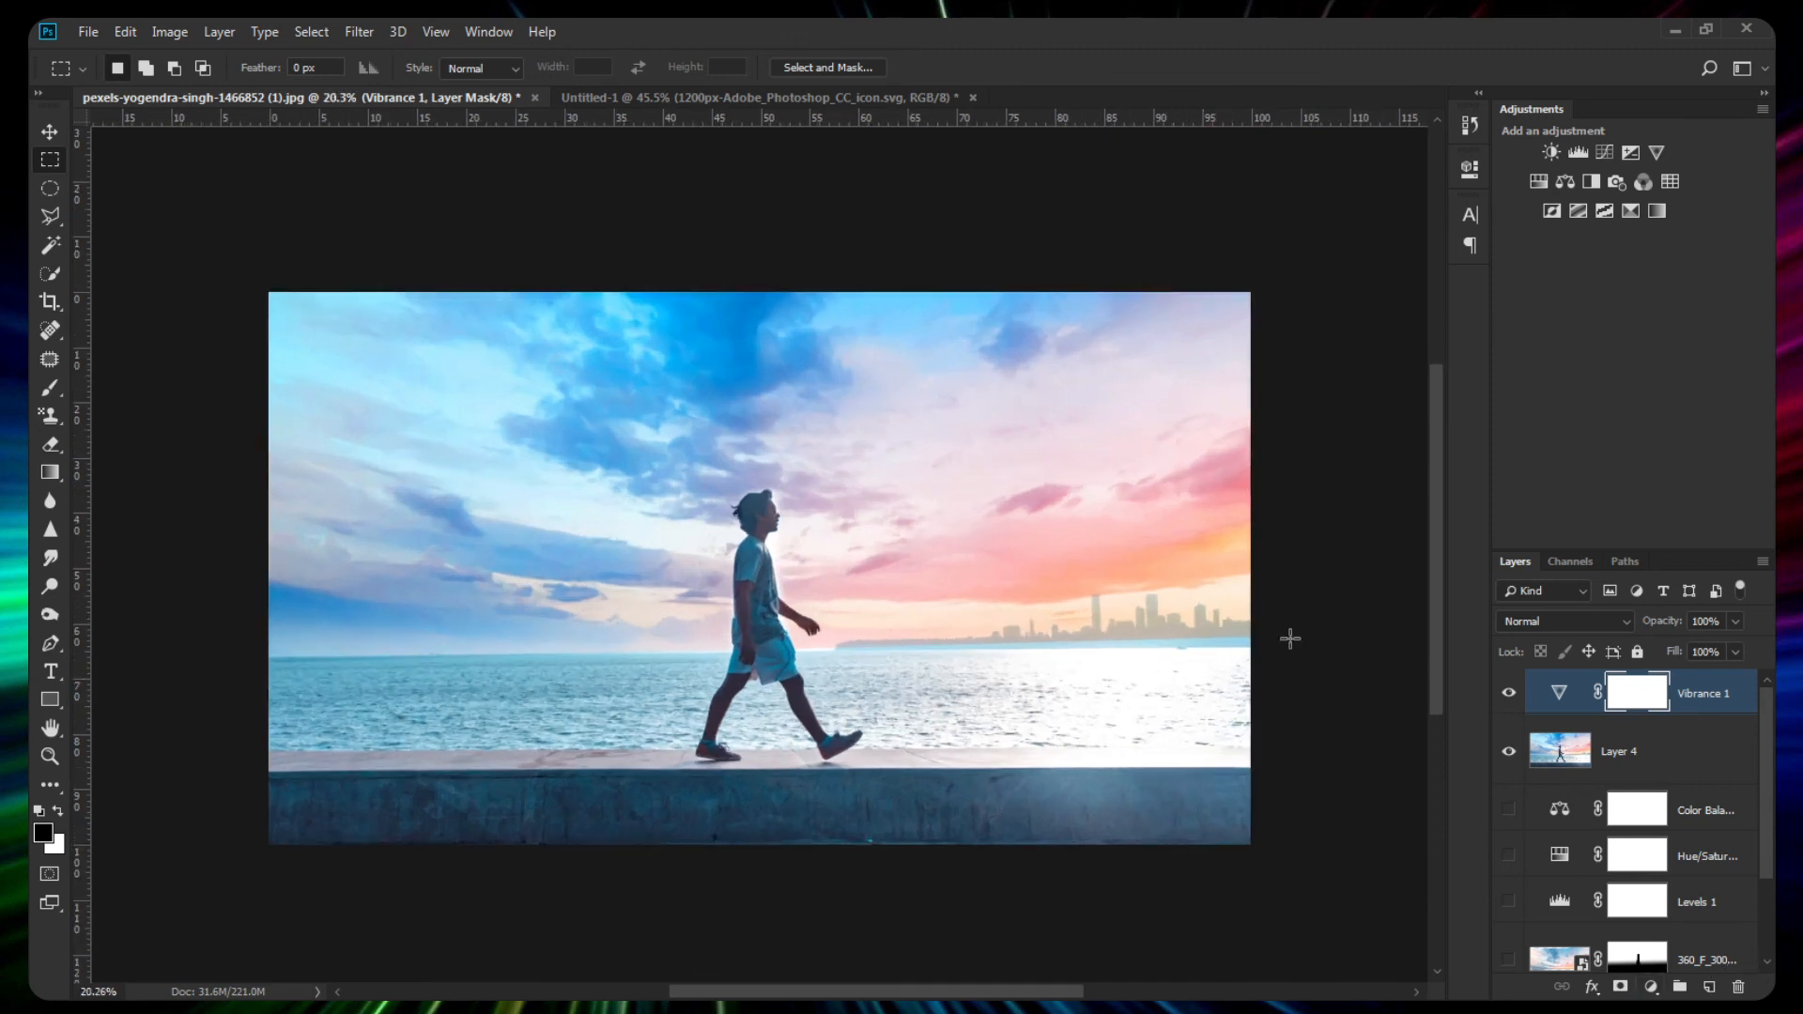
Show the Multiply sky layer again and hide Layer 4 and Vibrance 1, toggling the sky to compare.
click(1614, 759)
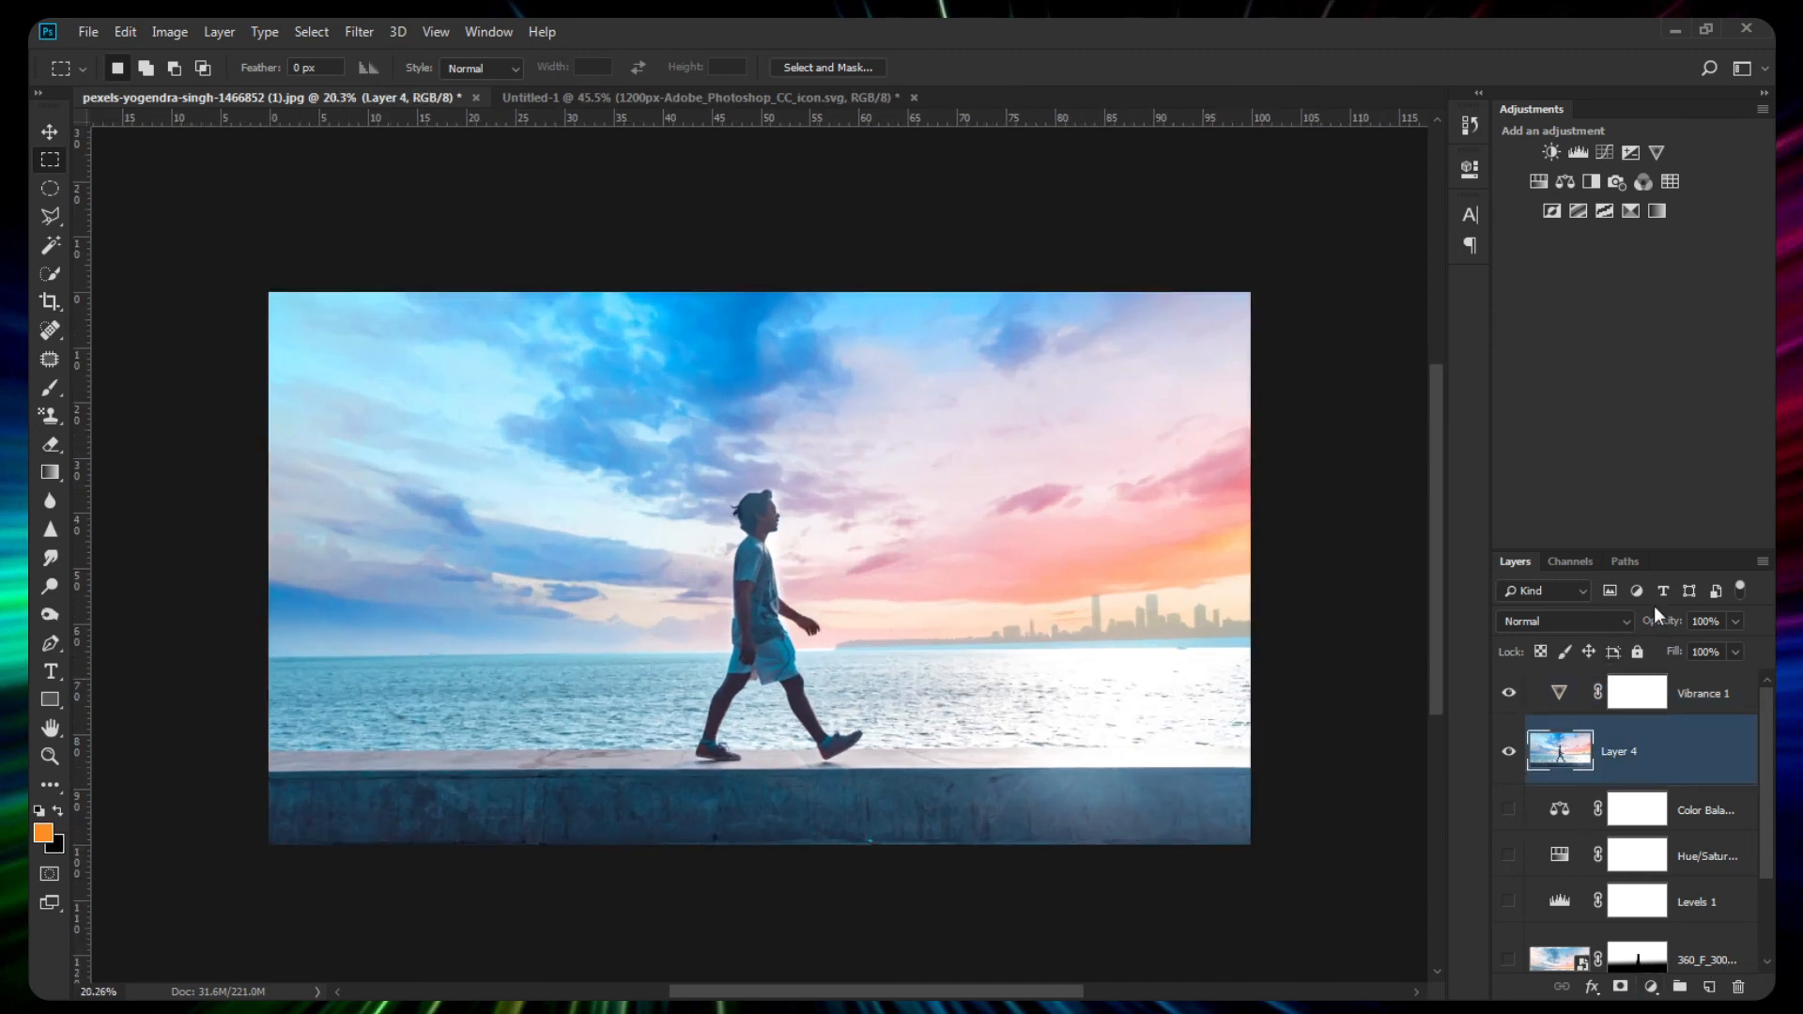
scroll(1681, 912, down, 3)
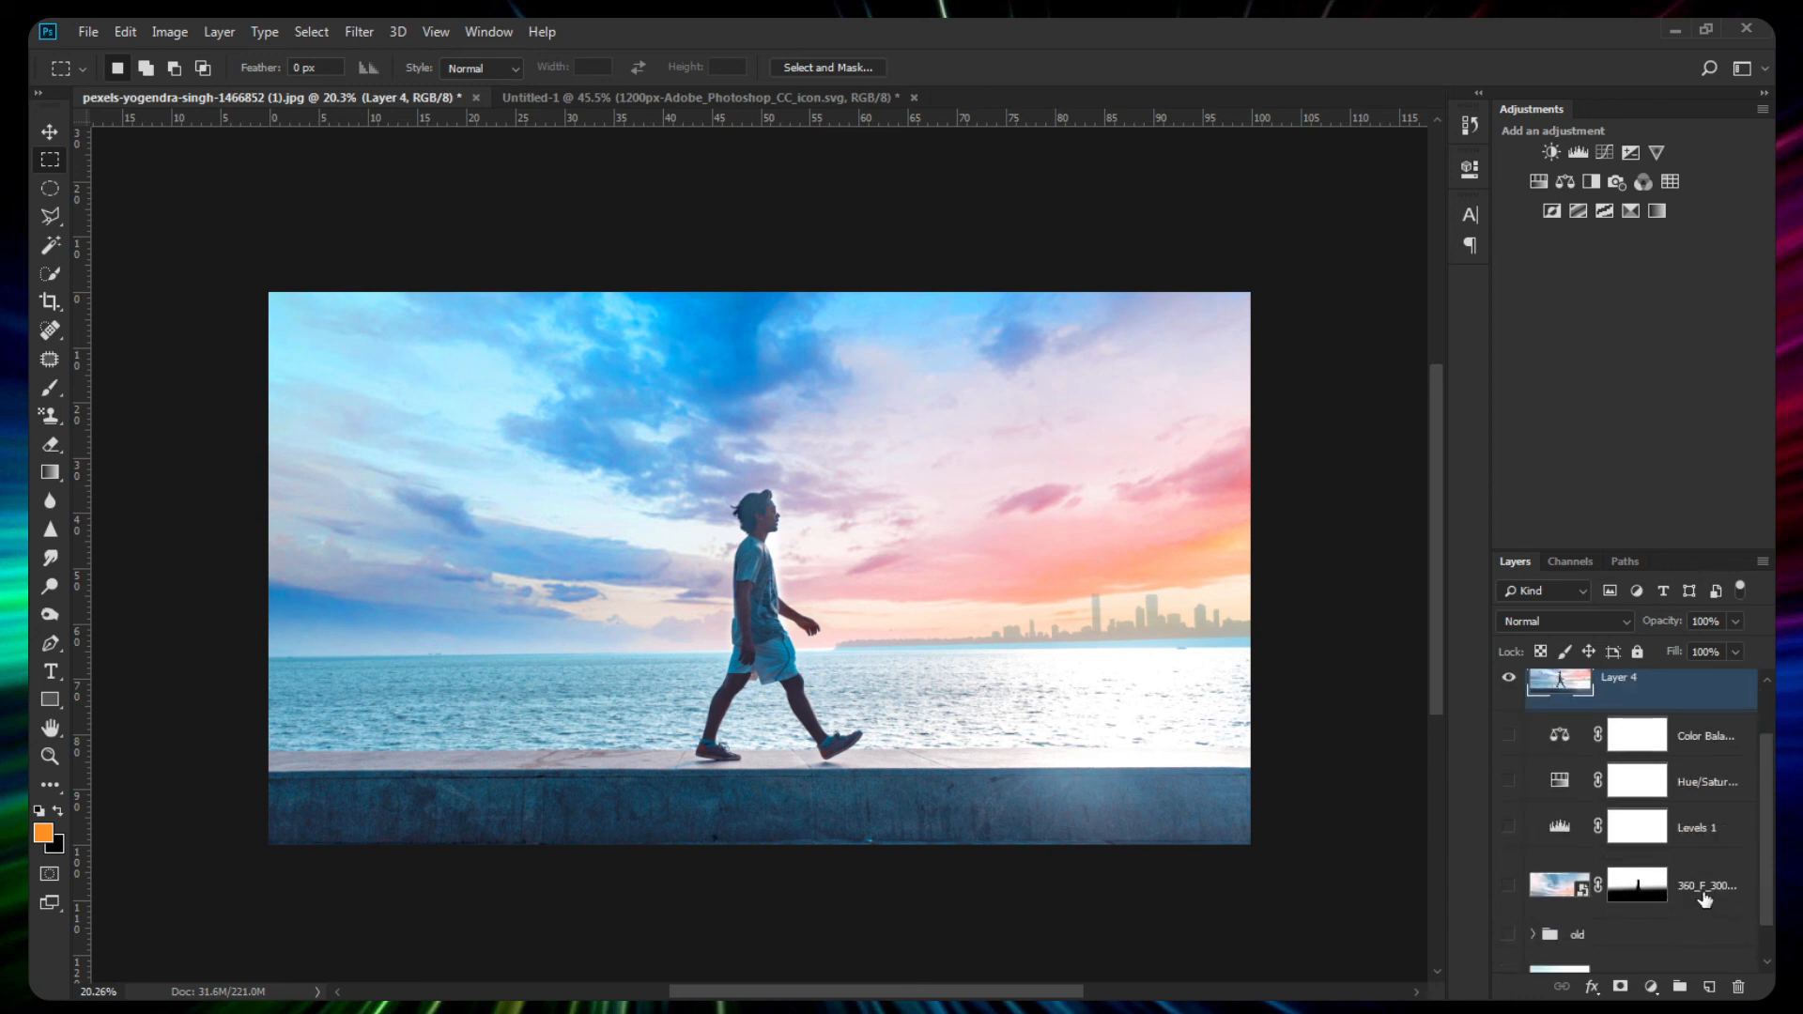
click(1713, 889)
scroll(1512, 763, up, 3)
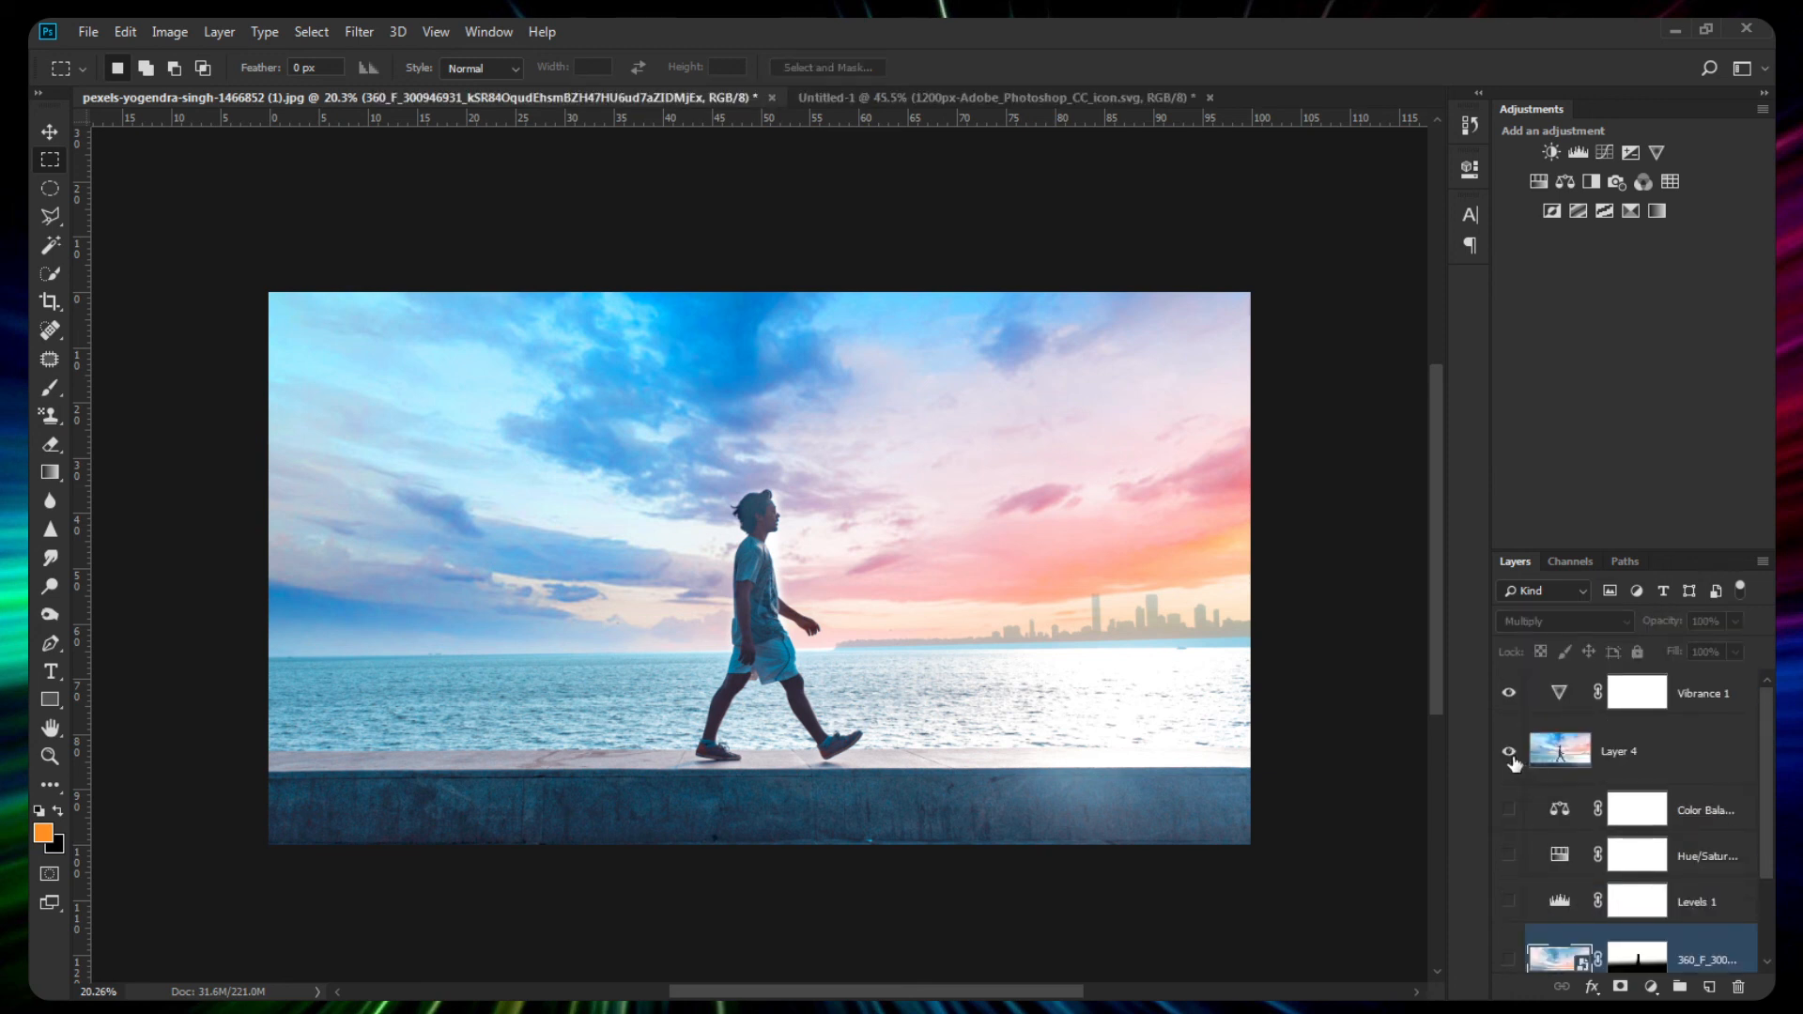
scroll(1545, 783, down, 3)
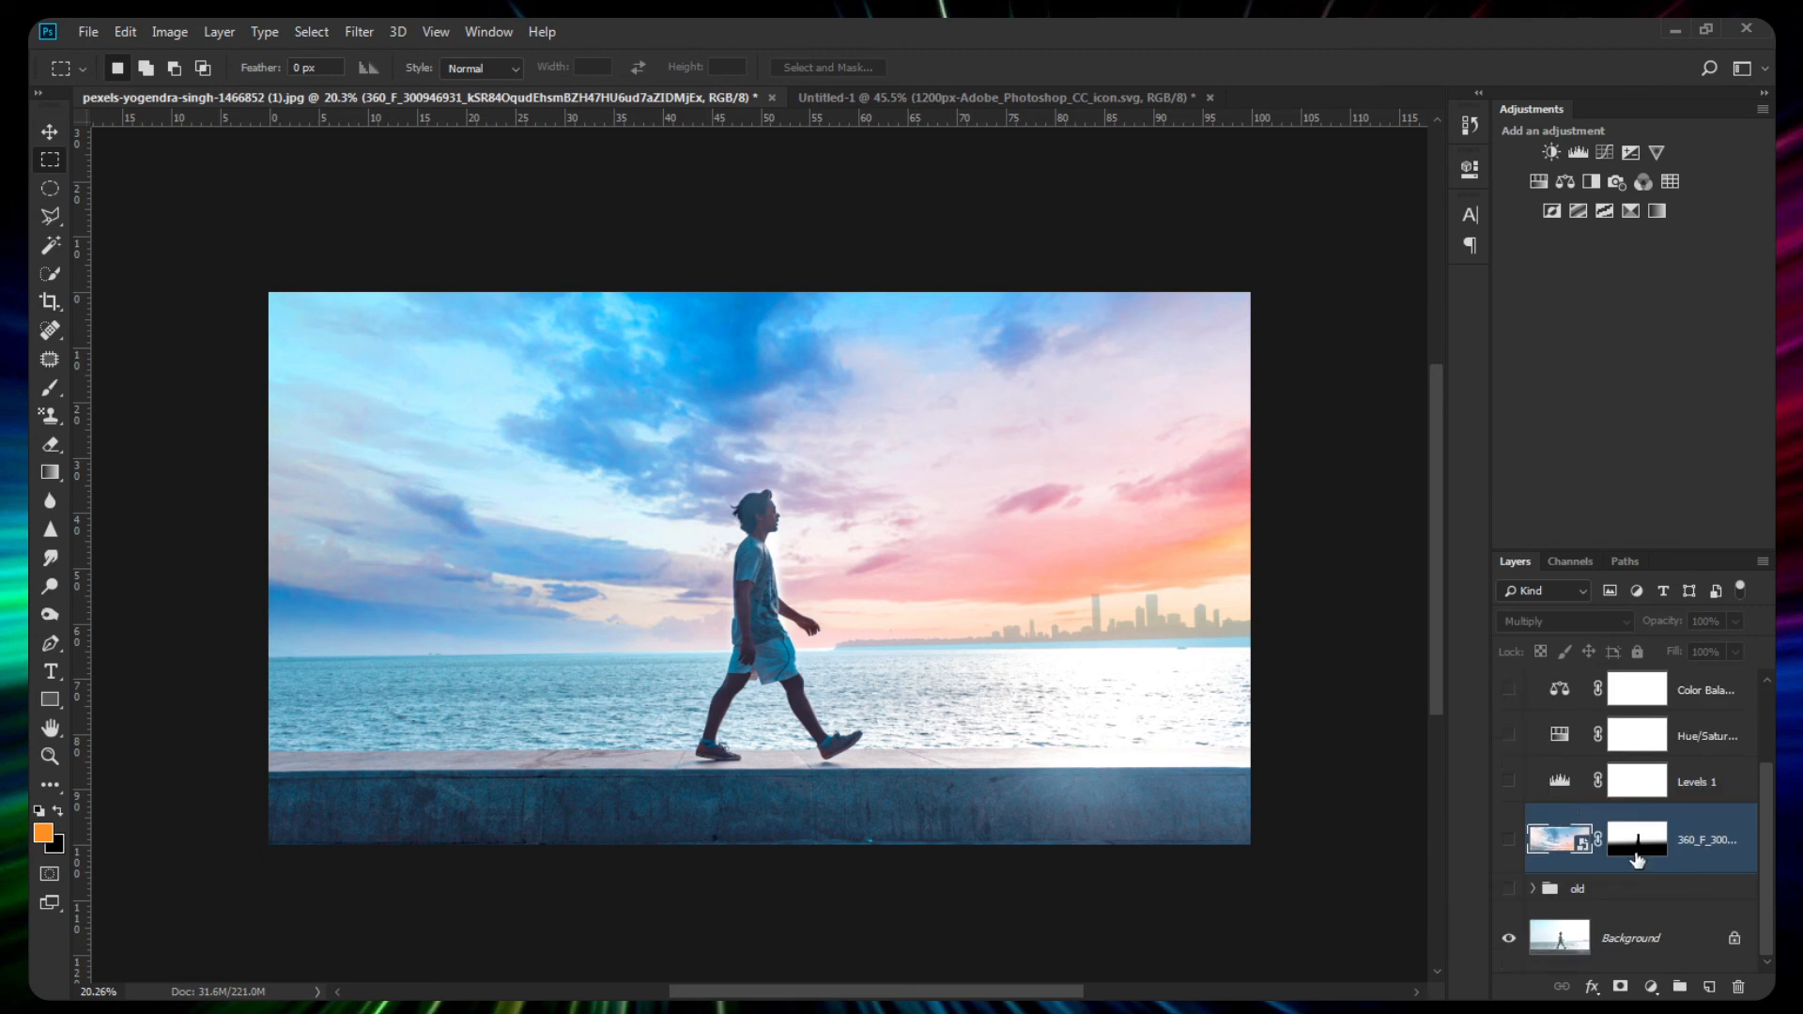
click(1509, 838)
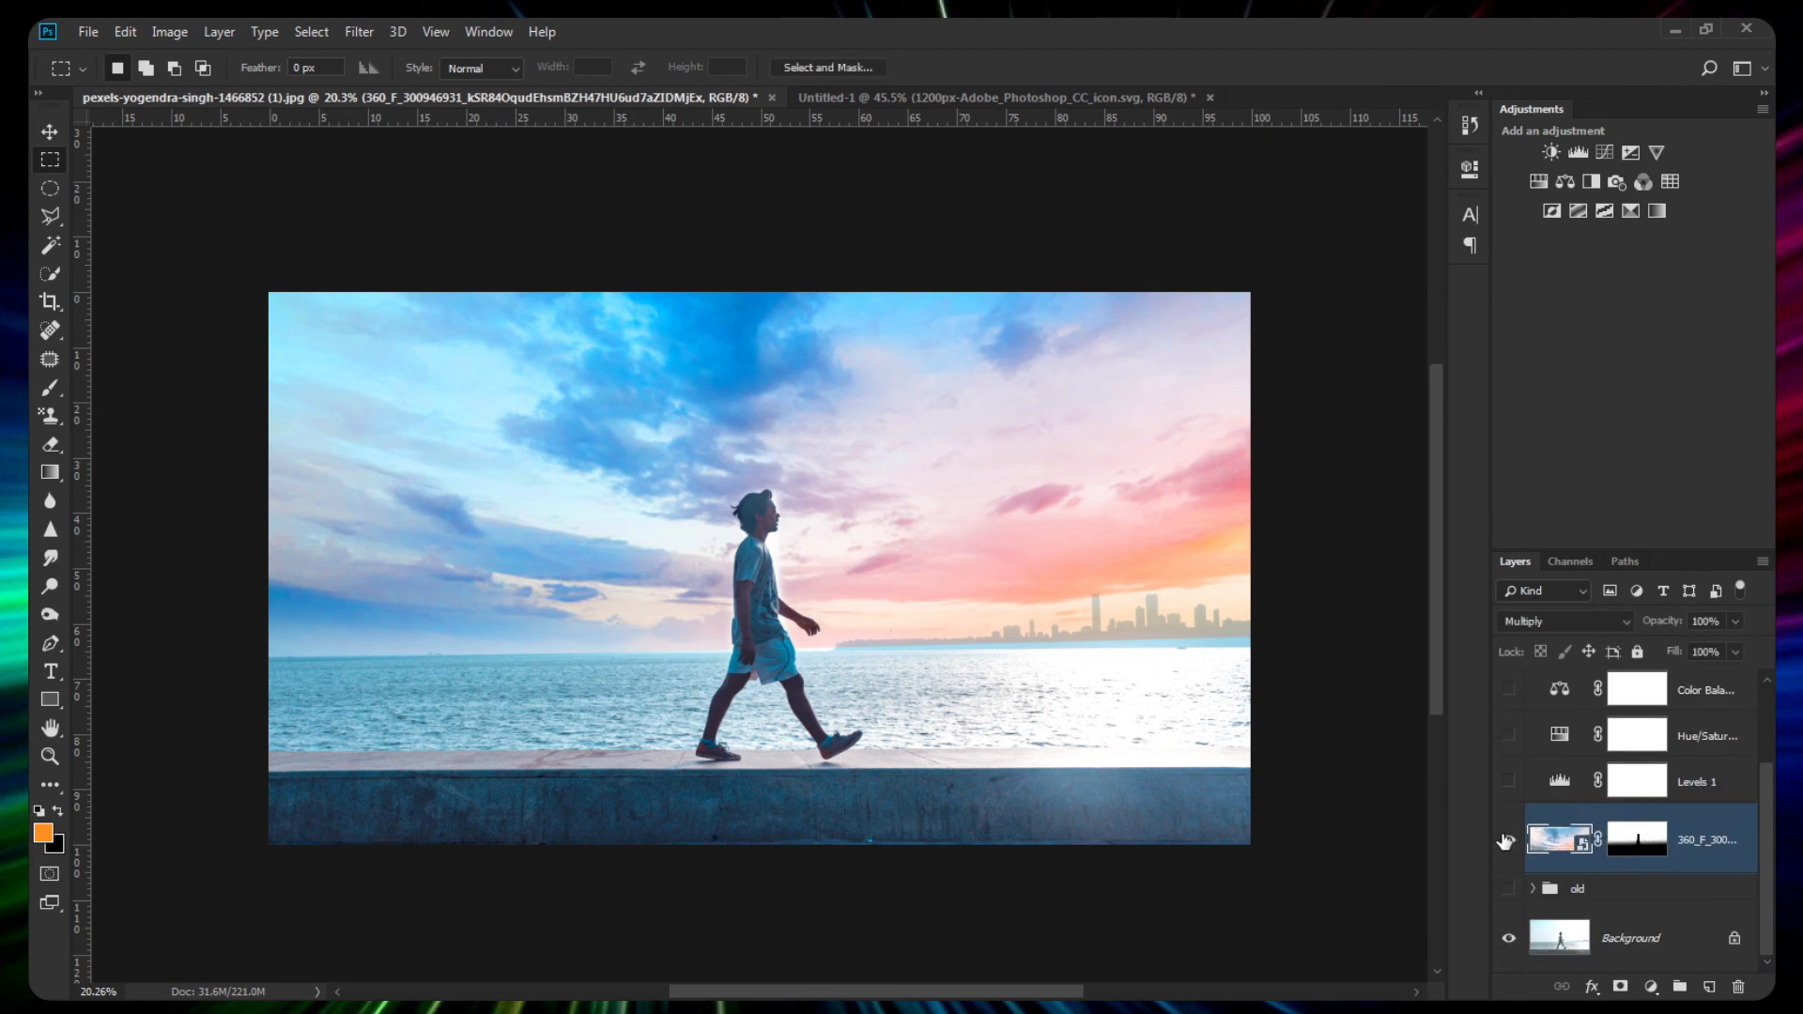
scroll(1512, 841, up, 3)
click(1509, 750)
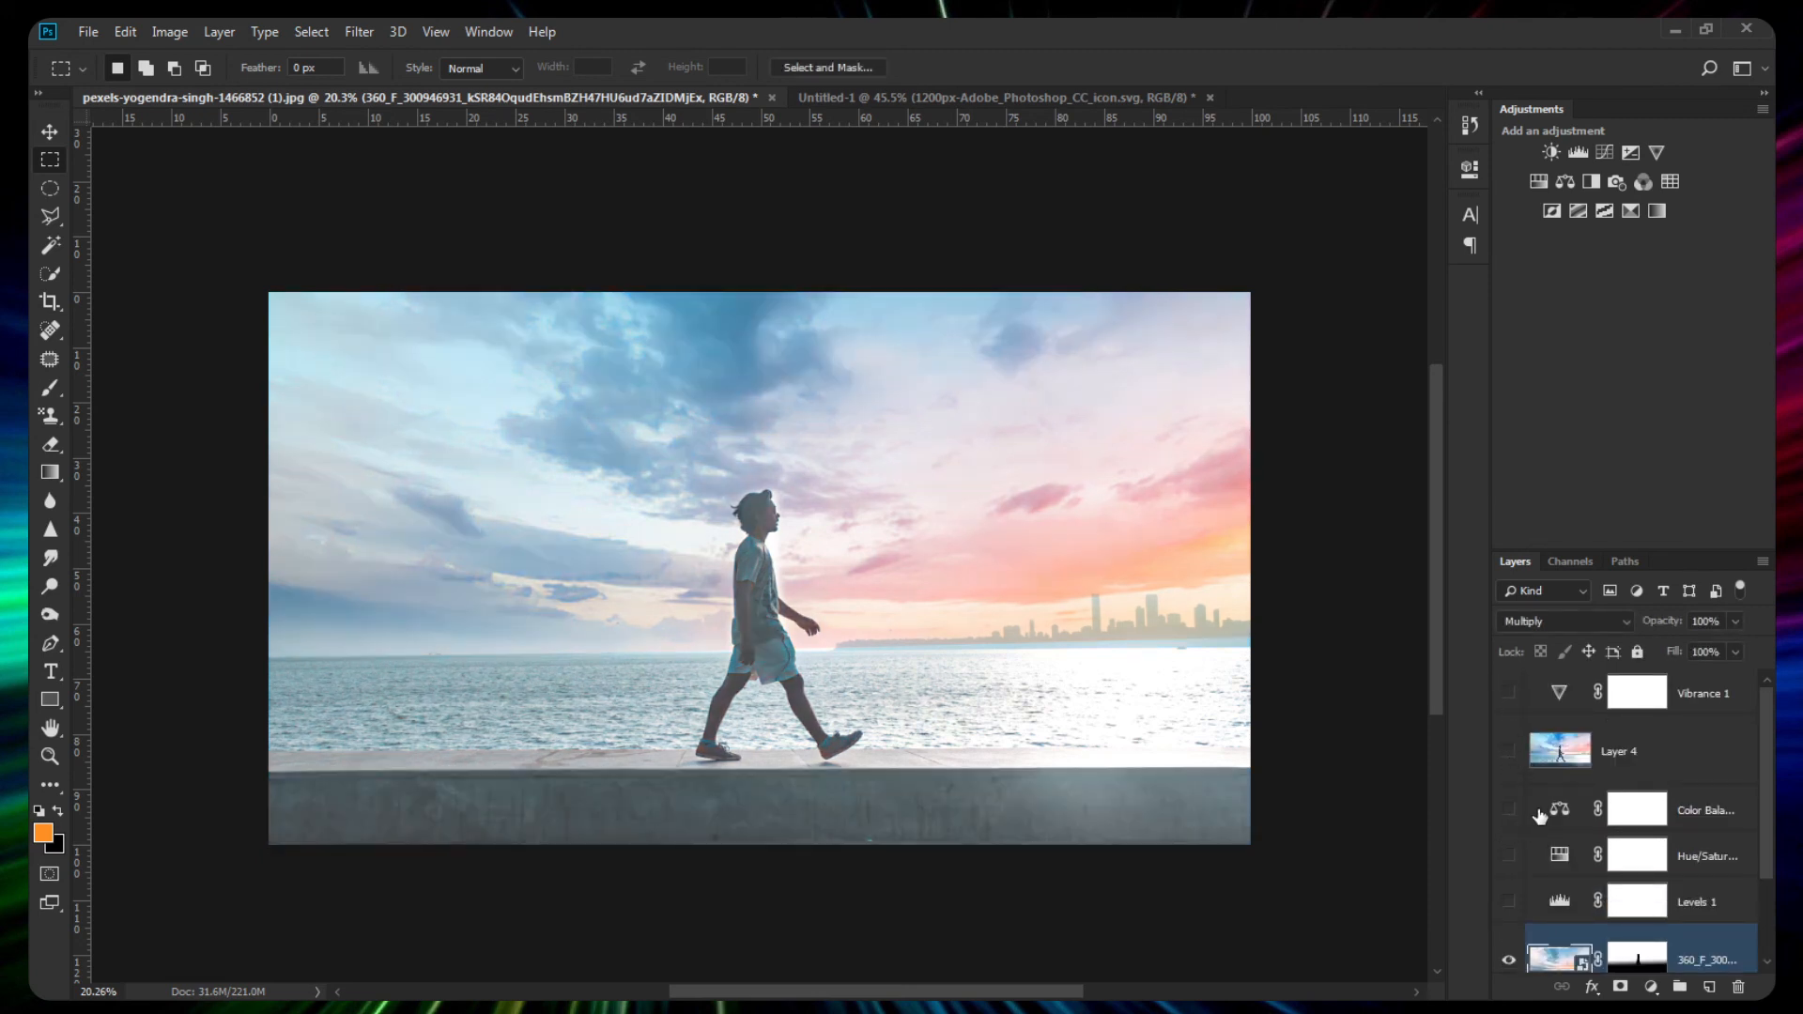
scroll(1512, 770, down, 3)
click(1509, 839)
click(1509, 841)
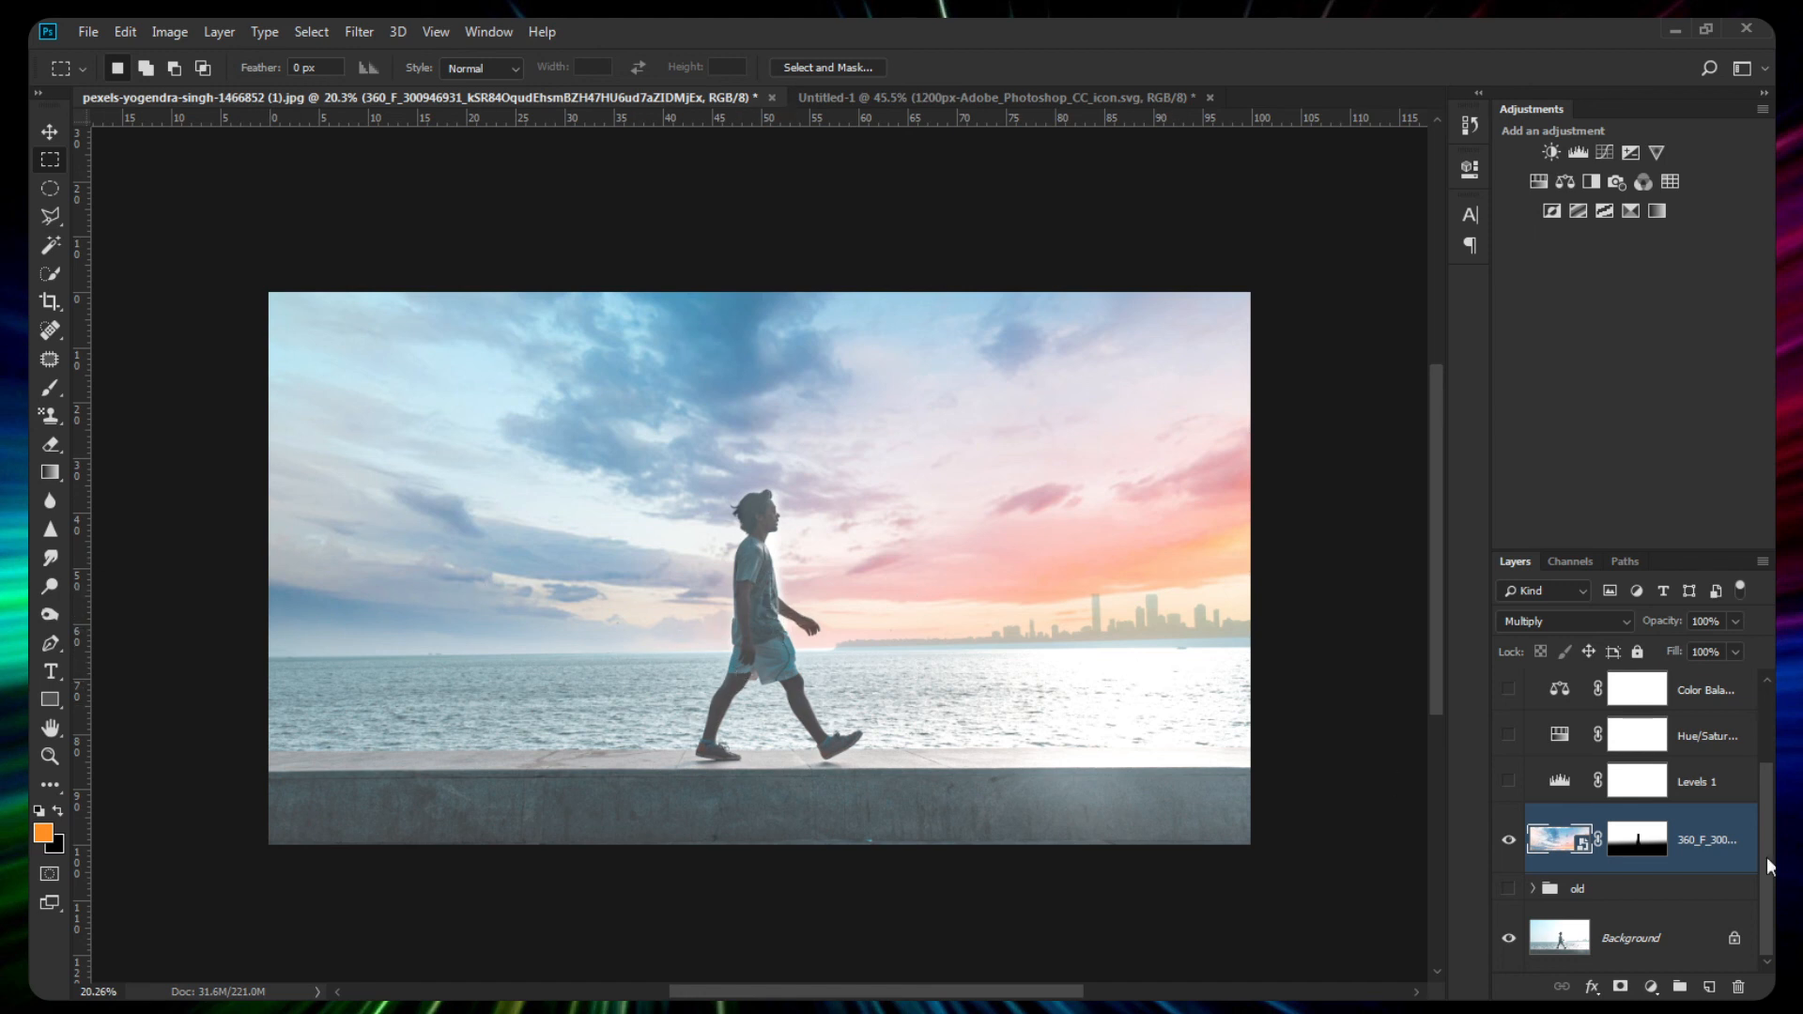
Show the Levels 1, Hue/Saturation and Color Balance layers again, toggling Levels 1 to compare its effect.
click(1508, 781)
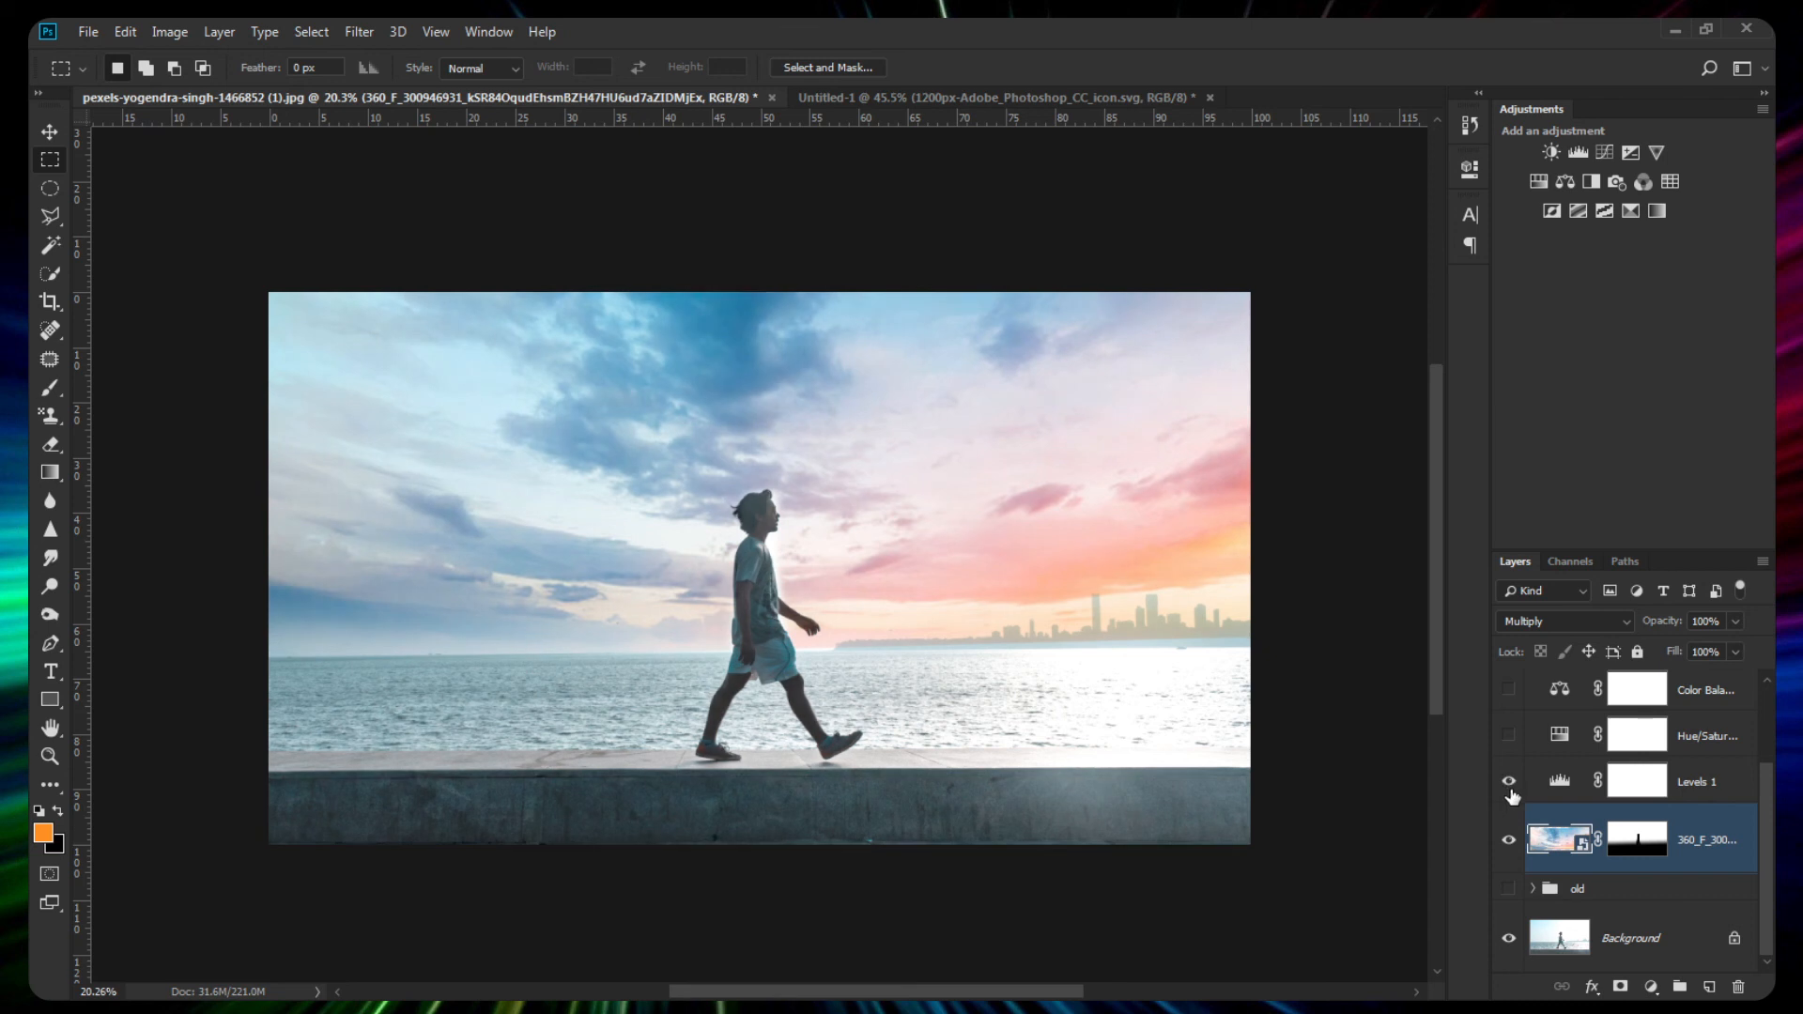
click(1509, 789)
click(1509, 789)
click(1509, 789)
click(1509, 789)
click(1509, 690)
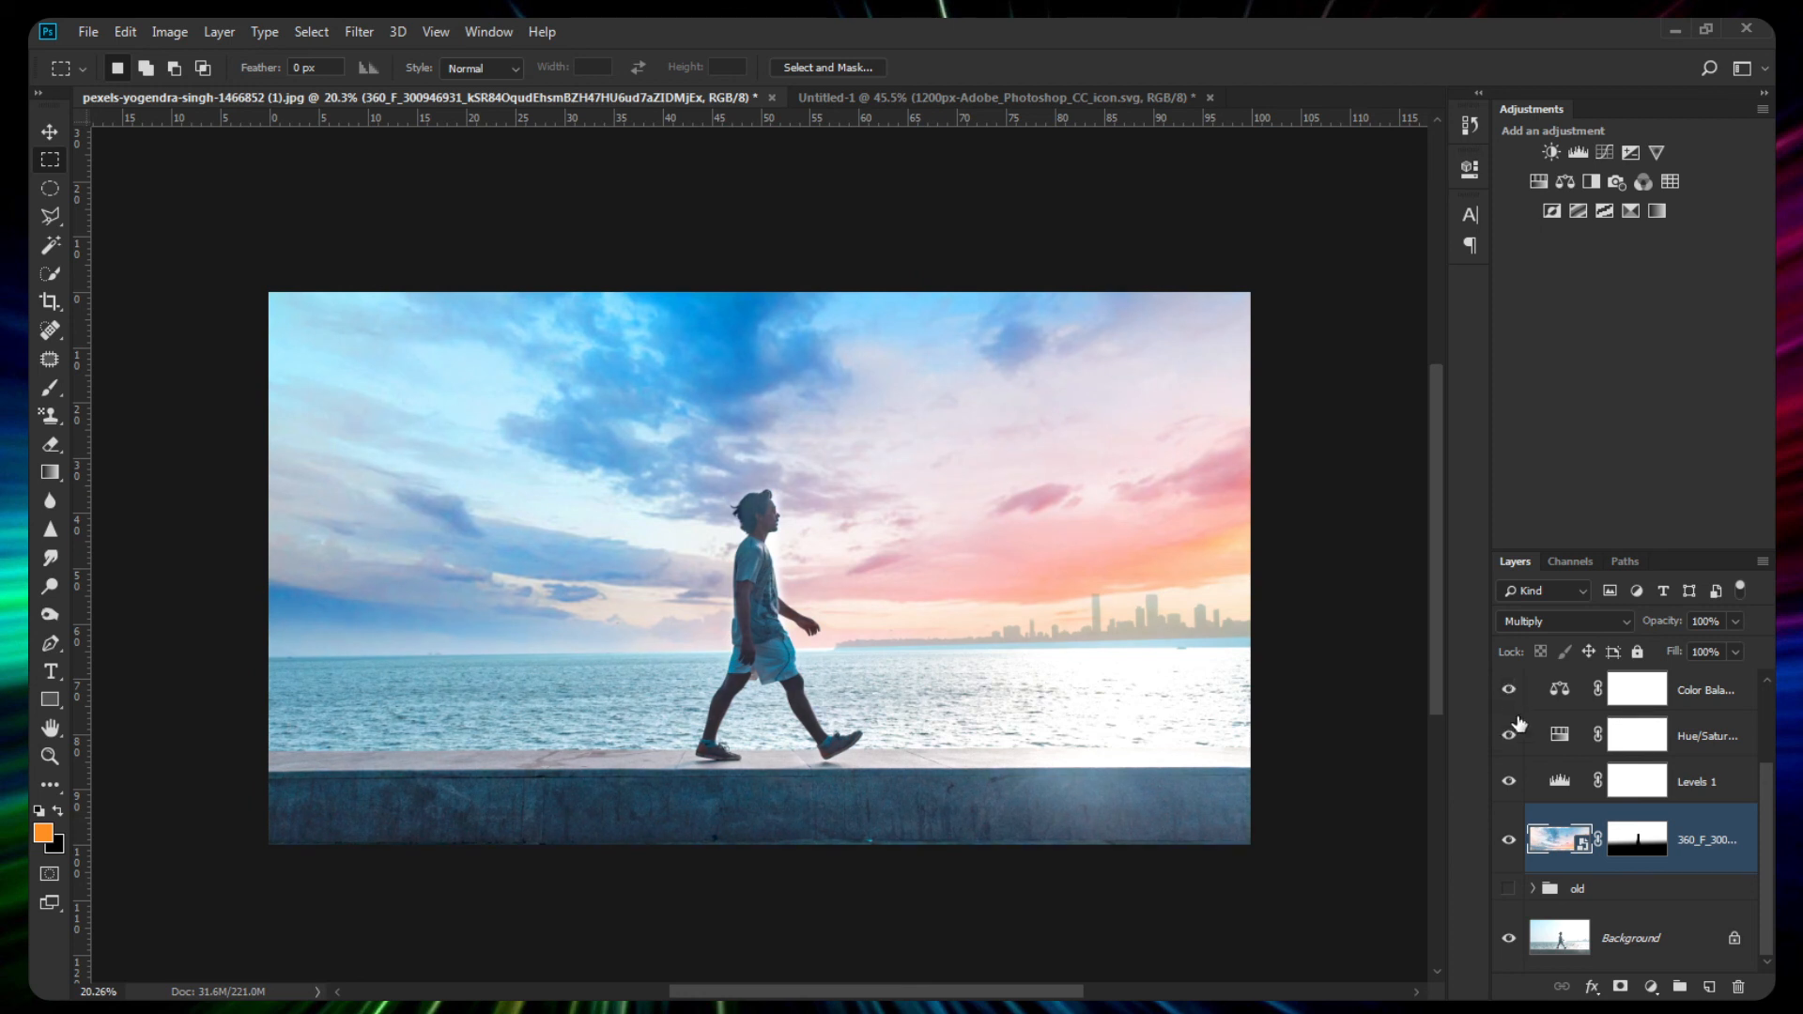
Compare the Vibrance effect over the restored adjustment layers, leaving Vibrance 1 hidden.
scroll(1519, 723, up, 1)
scroll(1523, 778, up, 1)
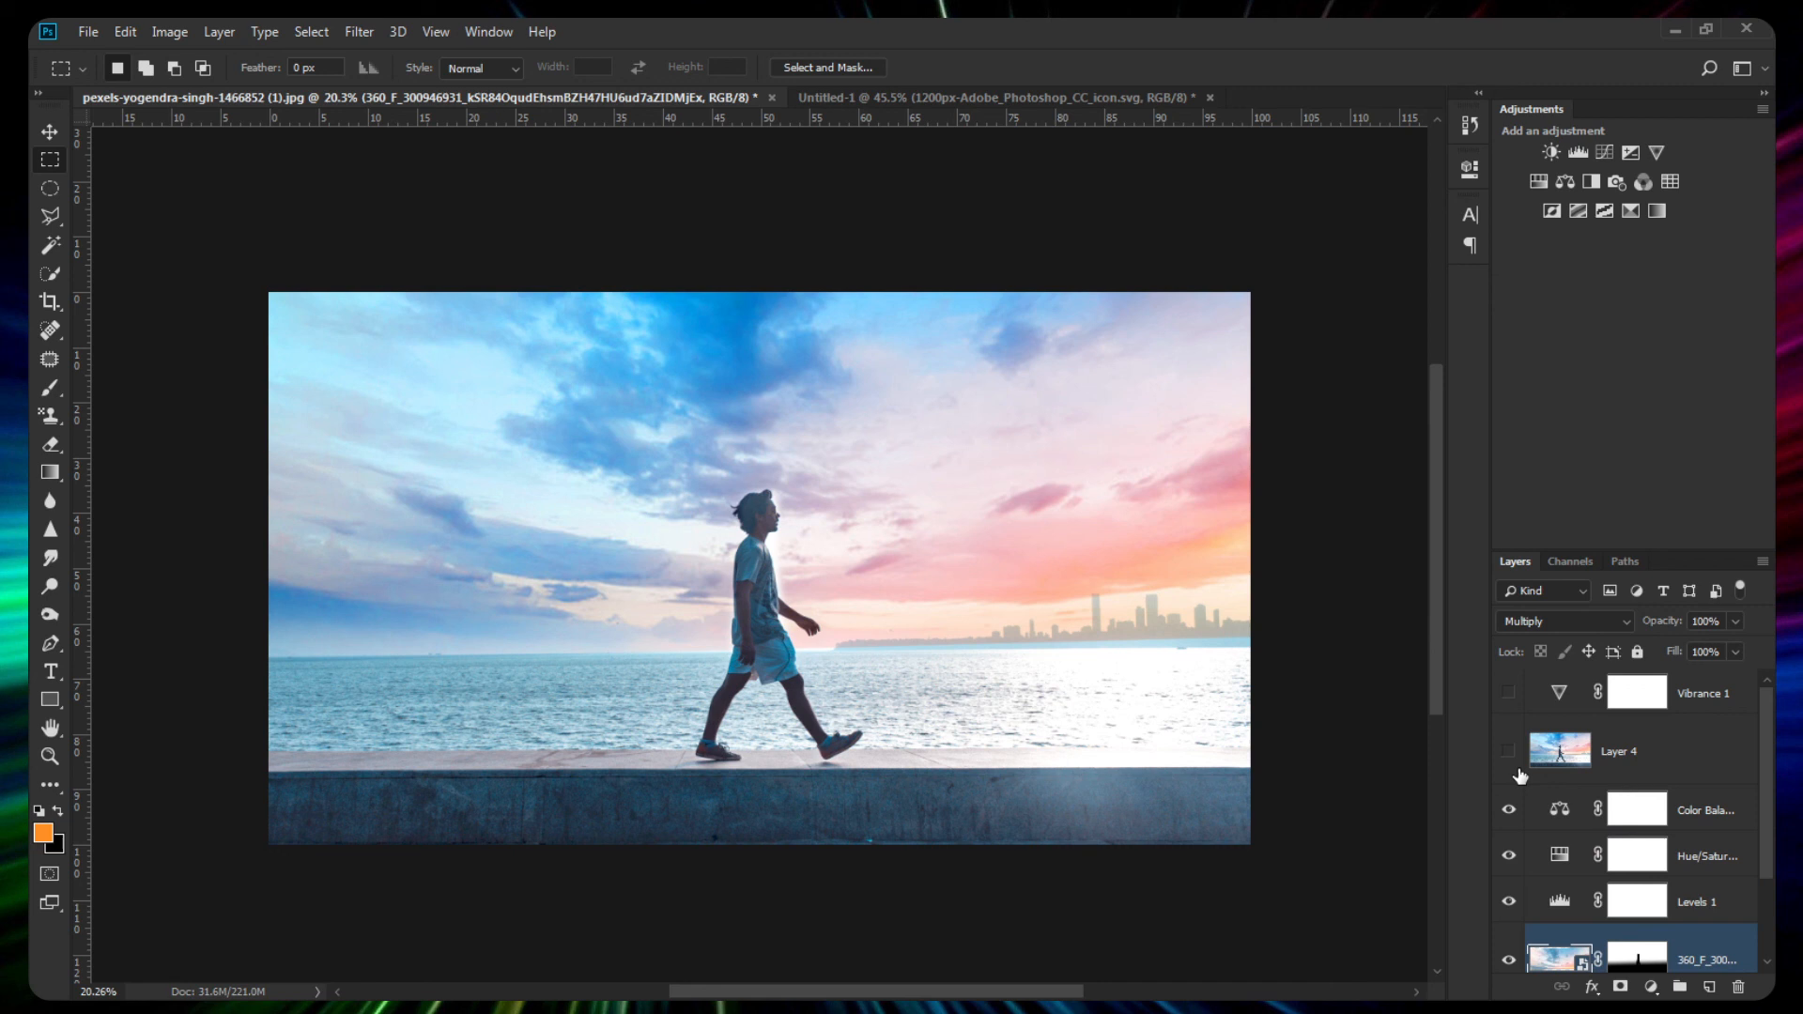
click(1513, 699)
click(1513, 699)
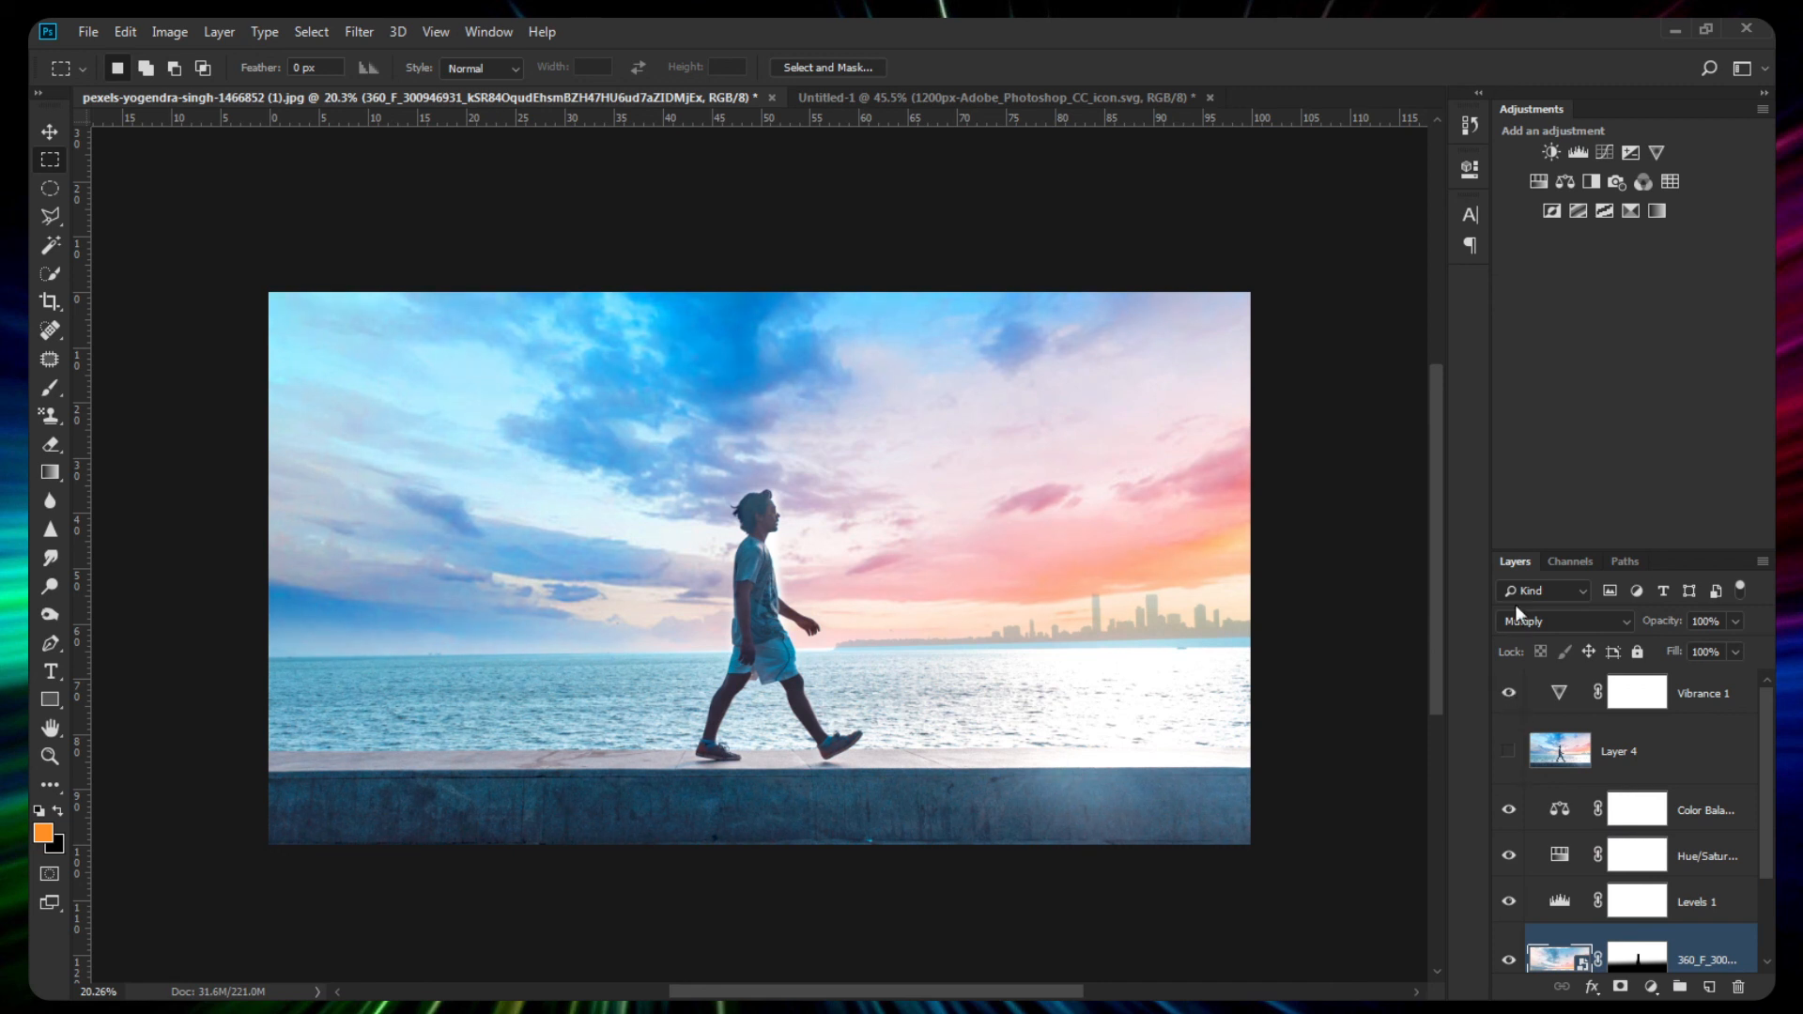
click(1509, 693)
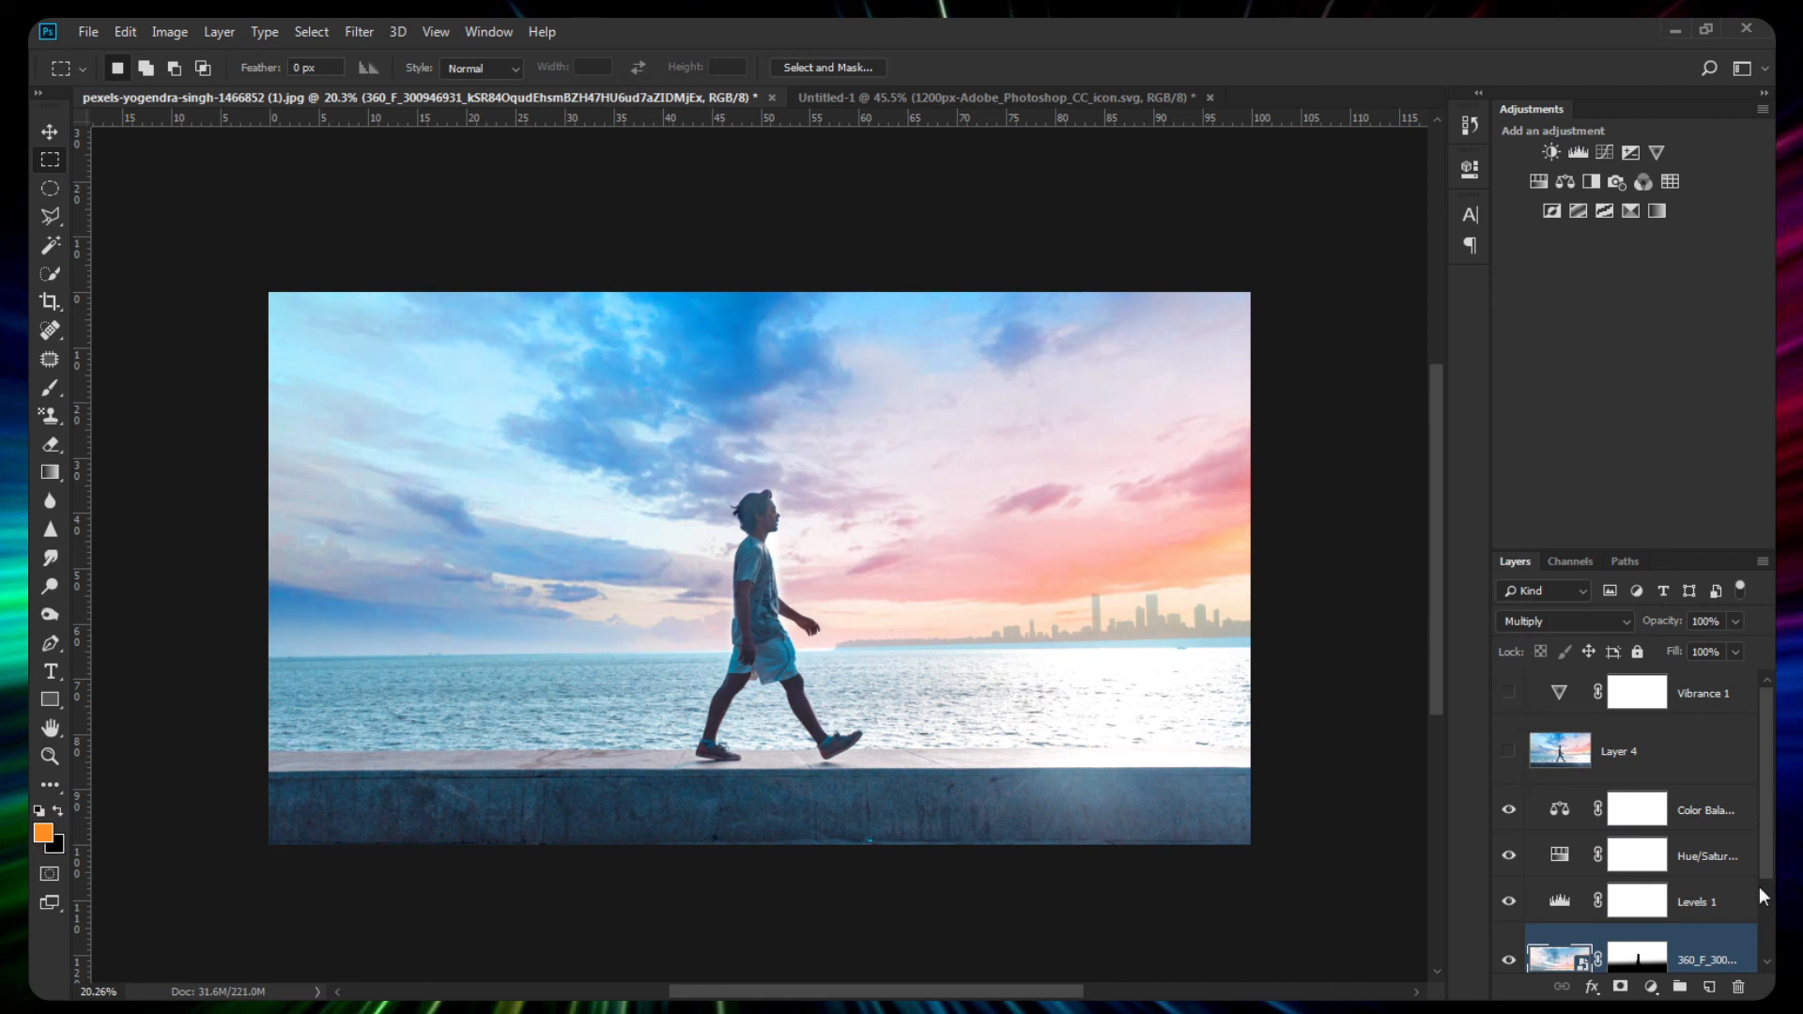
Add a second Levels adjustment layer above Color Balance with default settings and hide it.
click(1682, 778)
click(1702, 808)
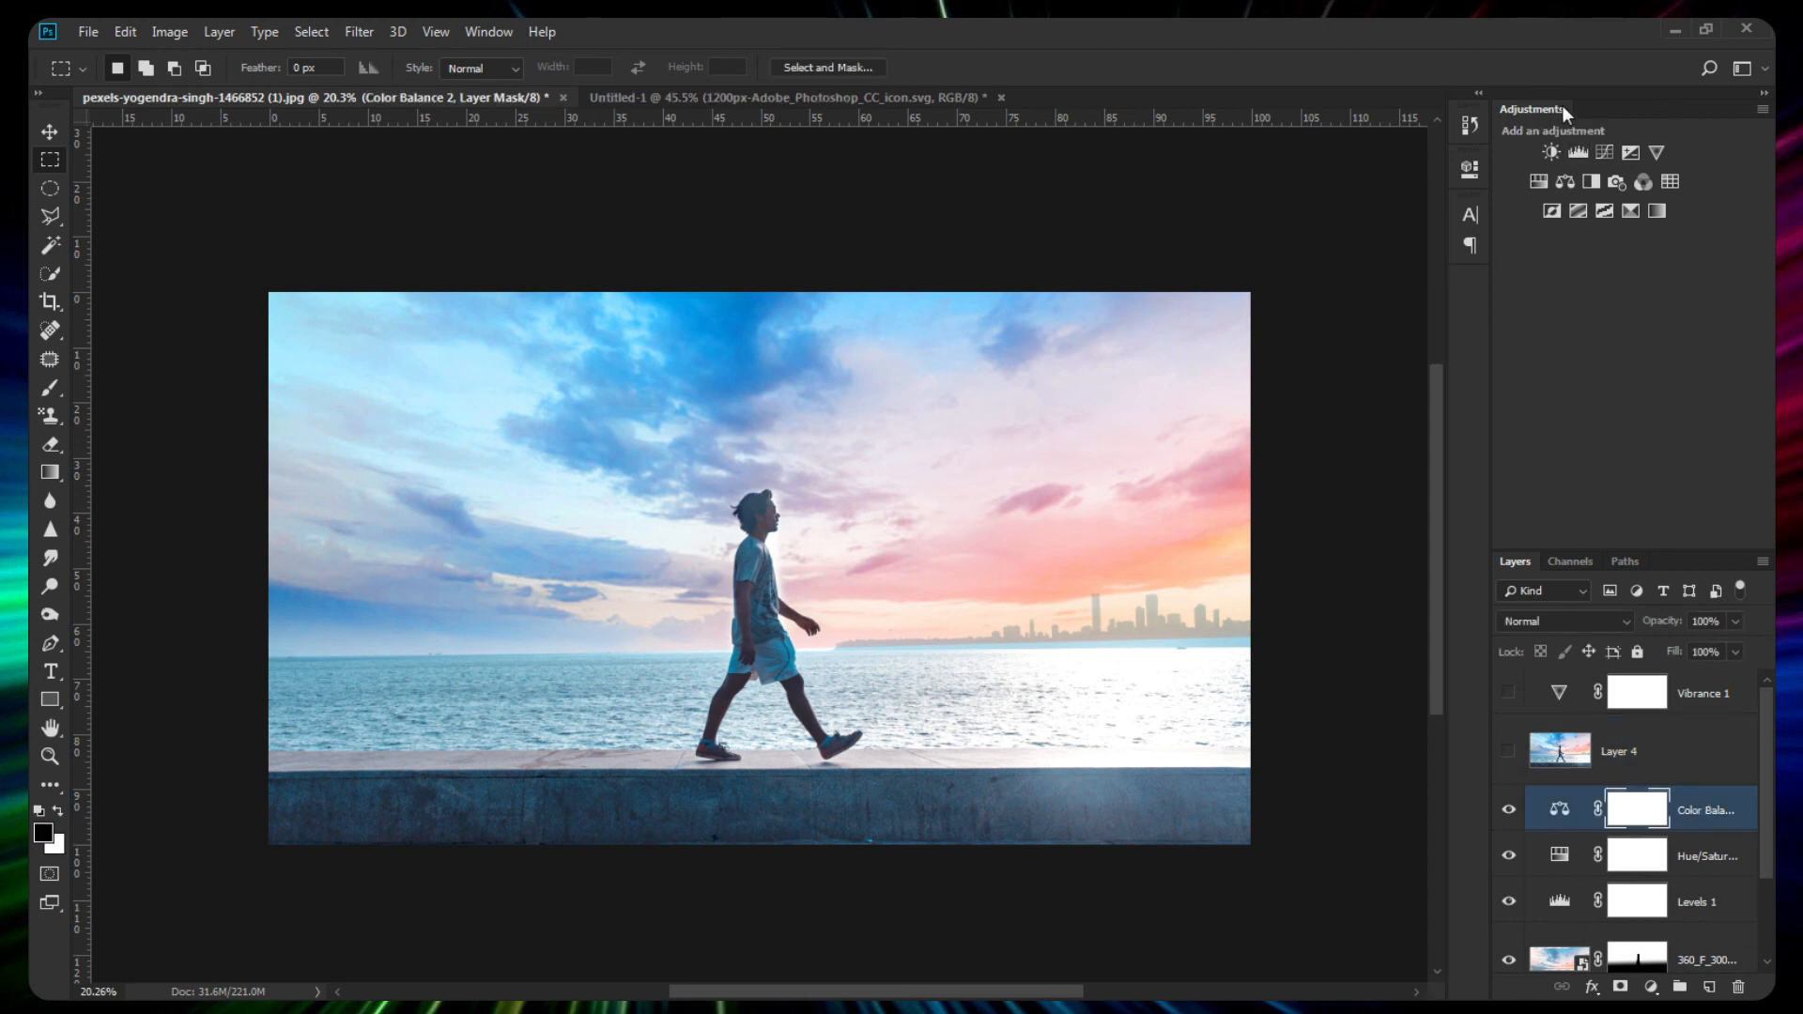
click(1577, 153)
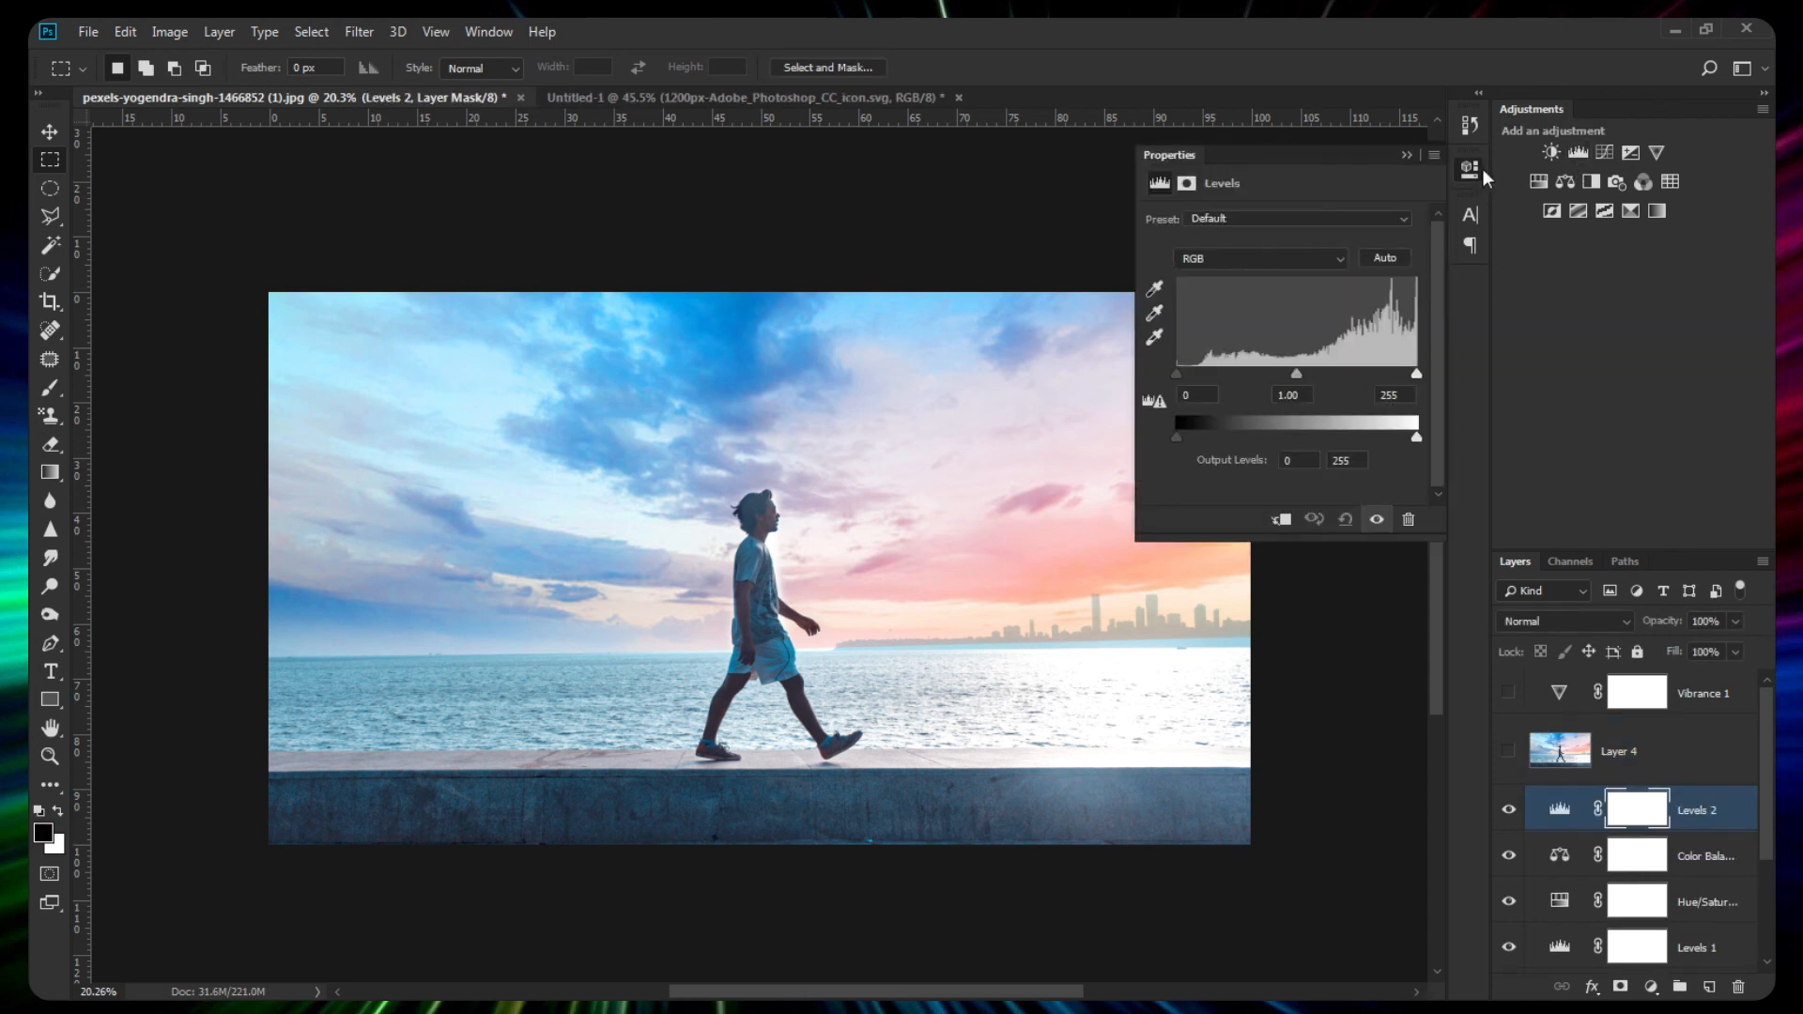
click(1416, 152)
click(1509, 809)
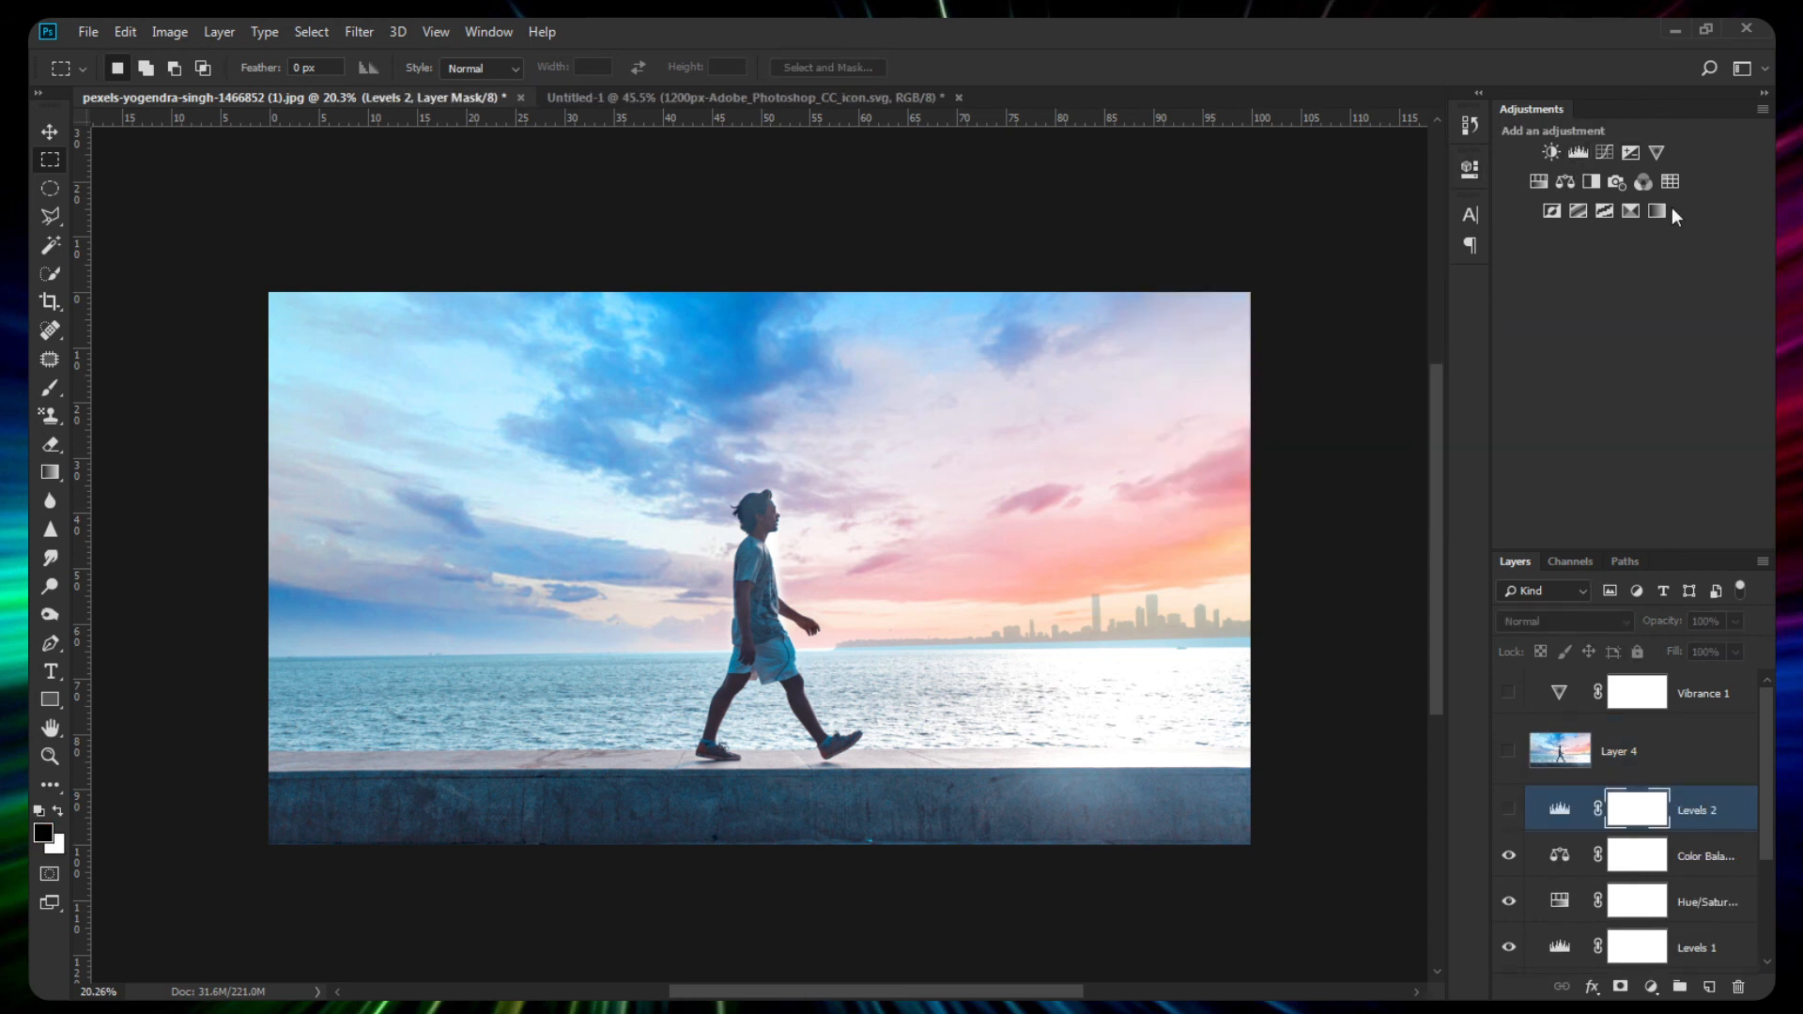
Add a Curves adjustment layer above Levels 2 and shape a gentle RGB S-curve with raised highlights and lowered shadows.
click(1608, 150)
drag(1364, 318, 1360, 303)
drag(1275, 389, 1275, 410)
drag(1360, 304, 1368, 305)
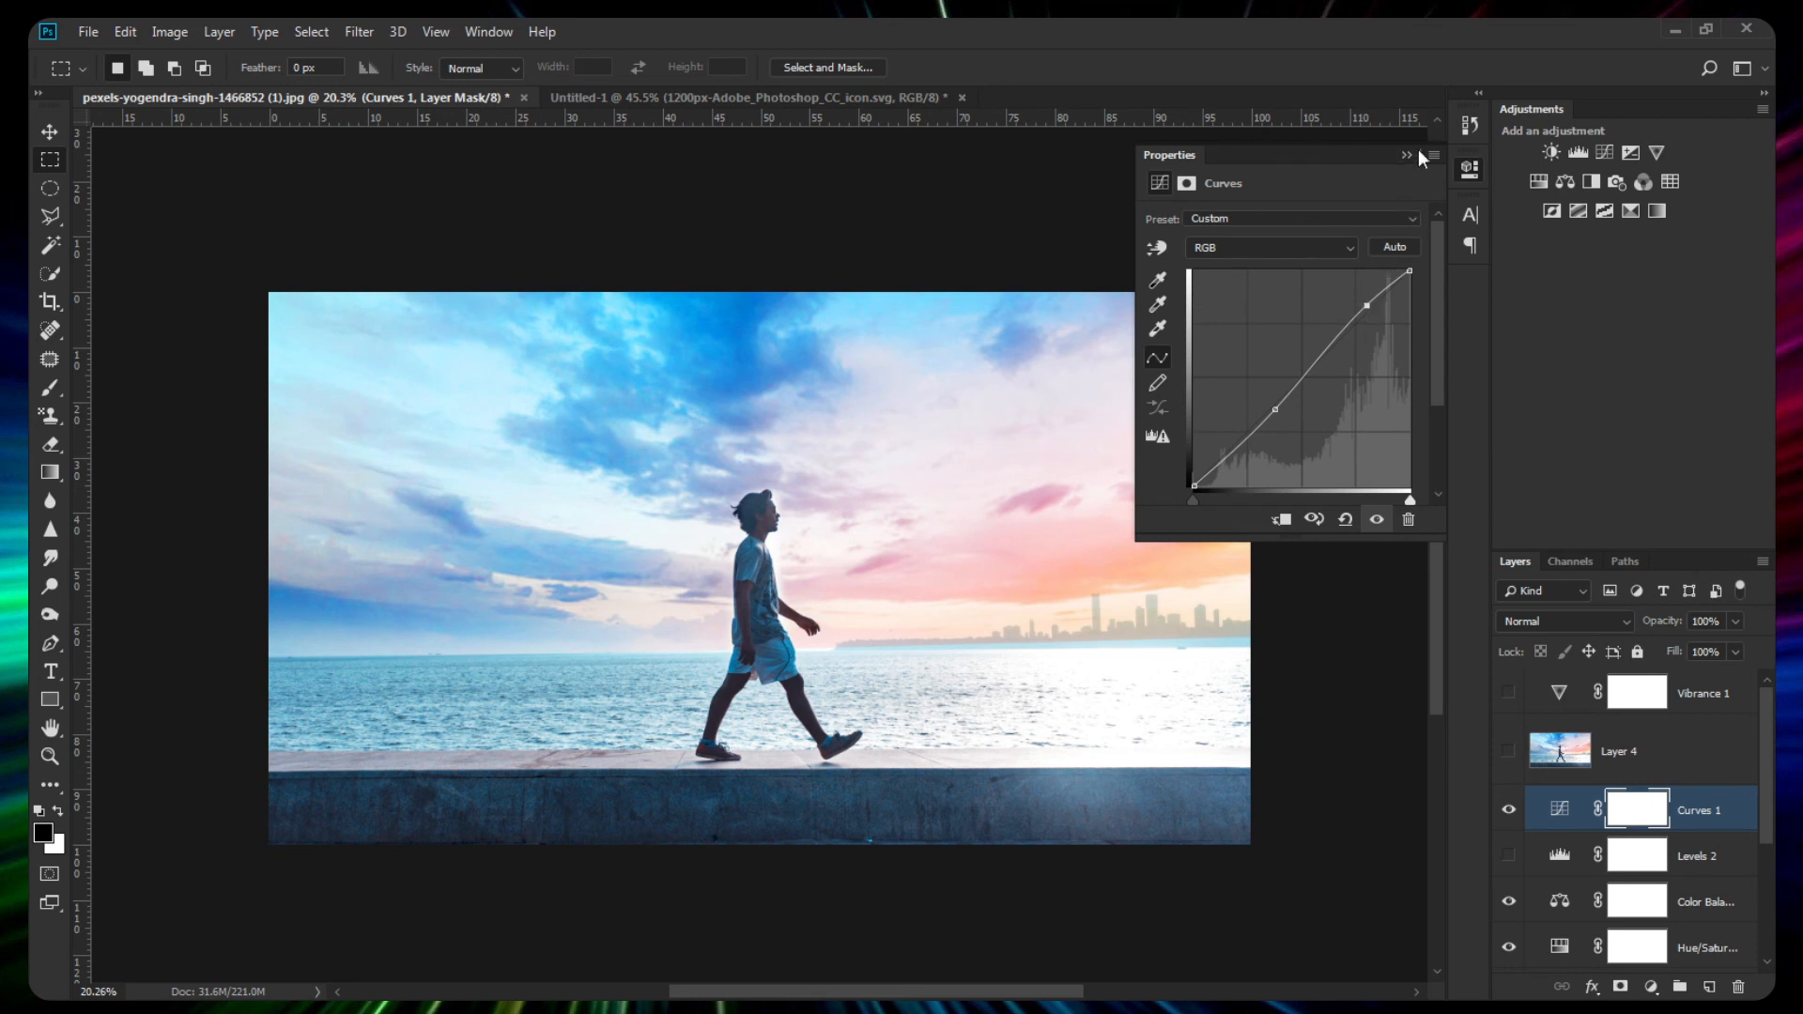
Add two points to the Curves layer's Blue channel, lifting the shadows slightly and keeping the highlights near the diagonal.
click(1324, 250)
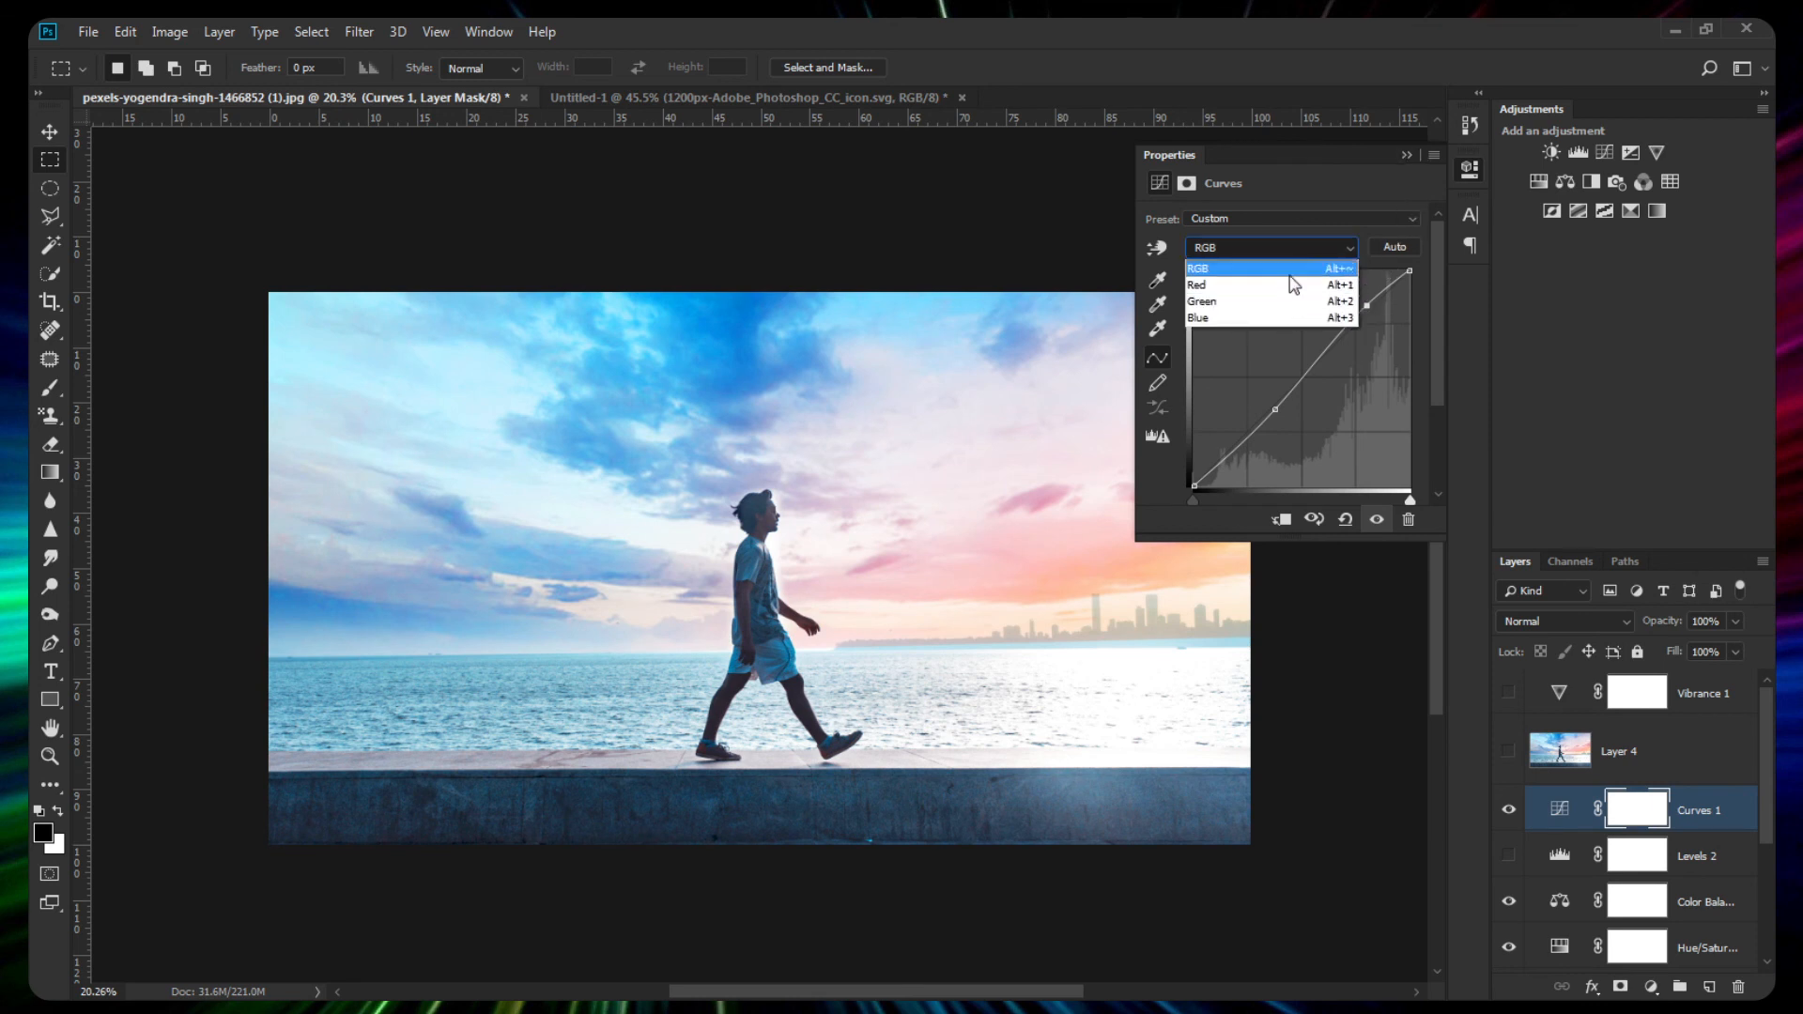
click(1266, 320)
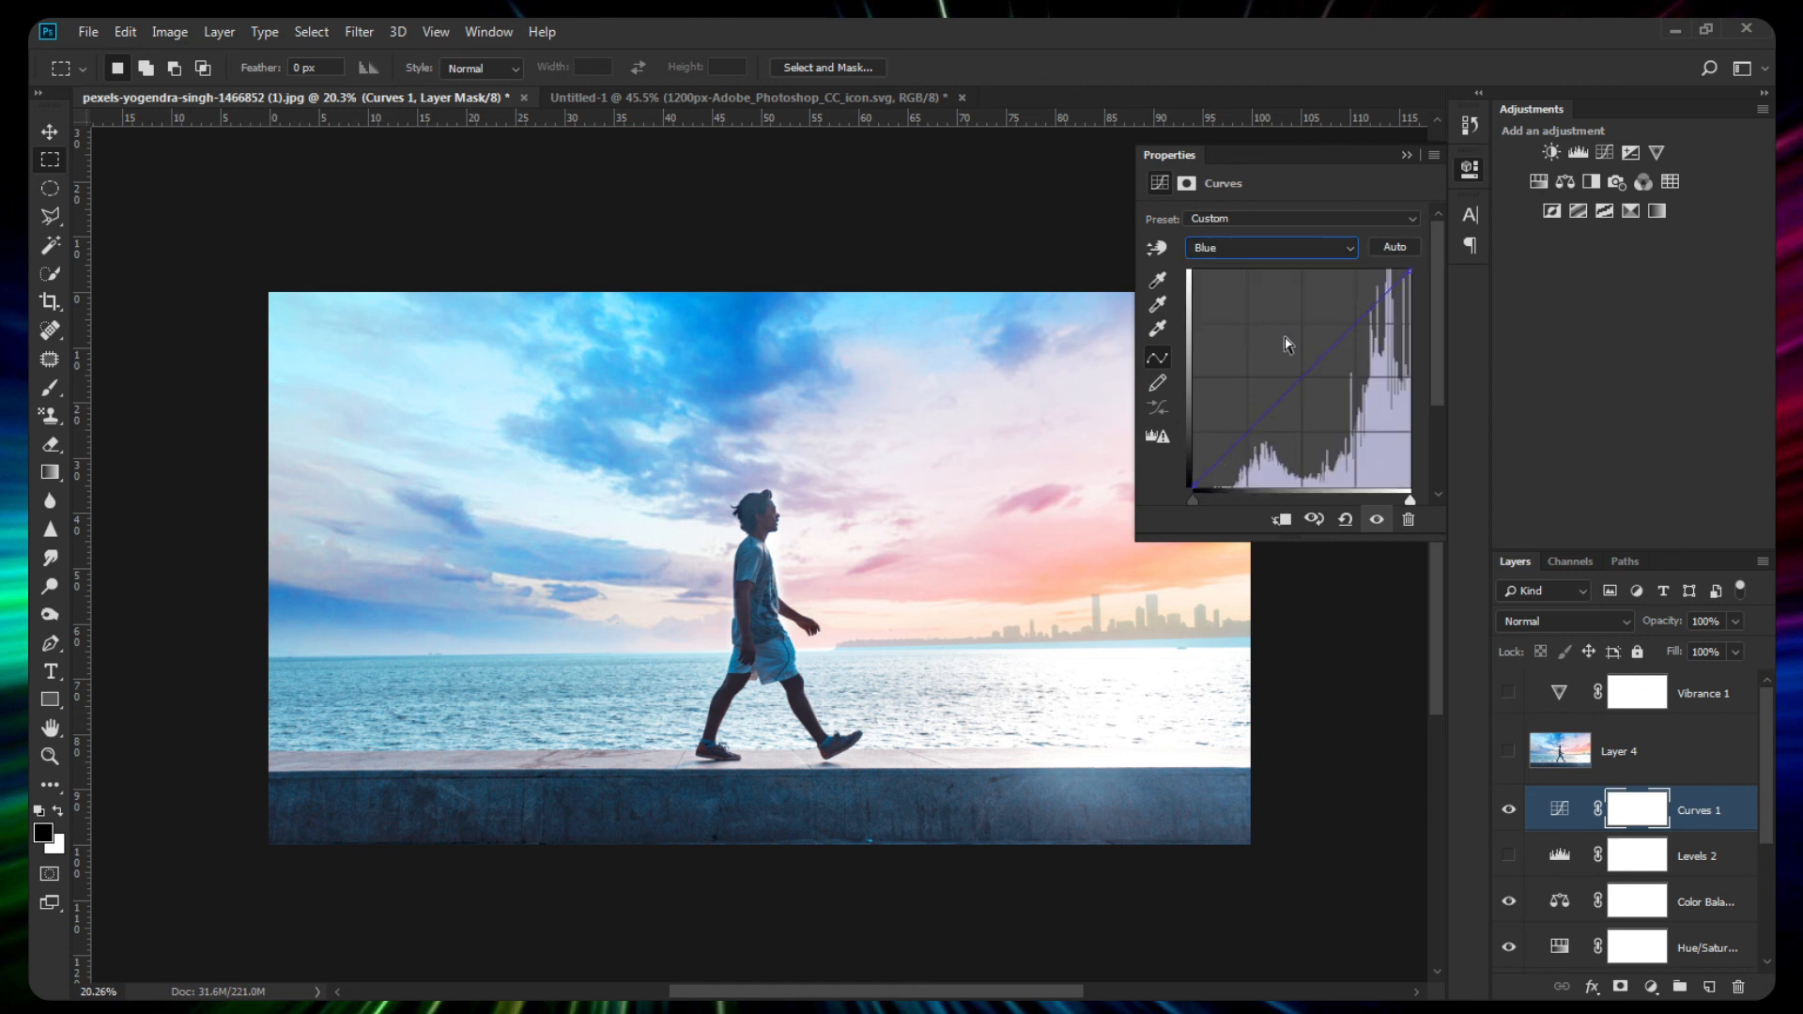
drag(1315, 362, 1352, 331)
click(1245, 442)
drag(1245, 442, 1243, 434)
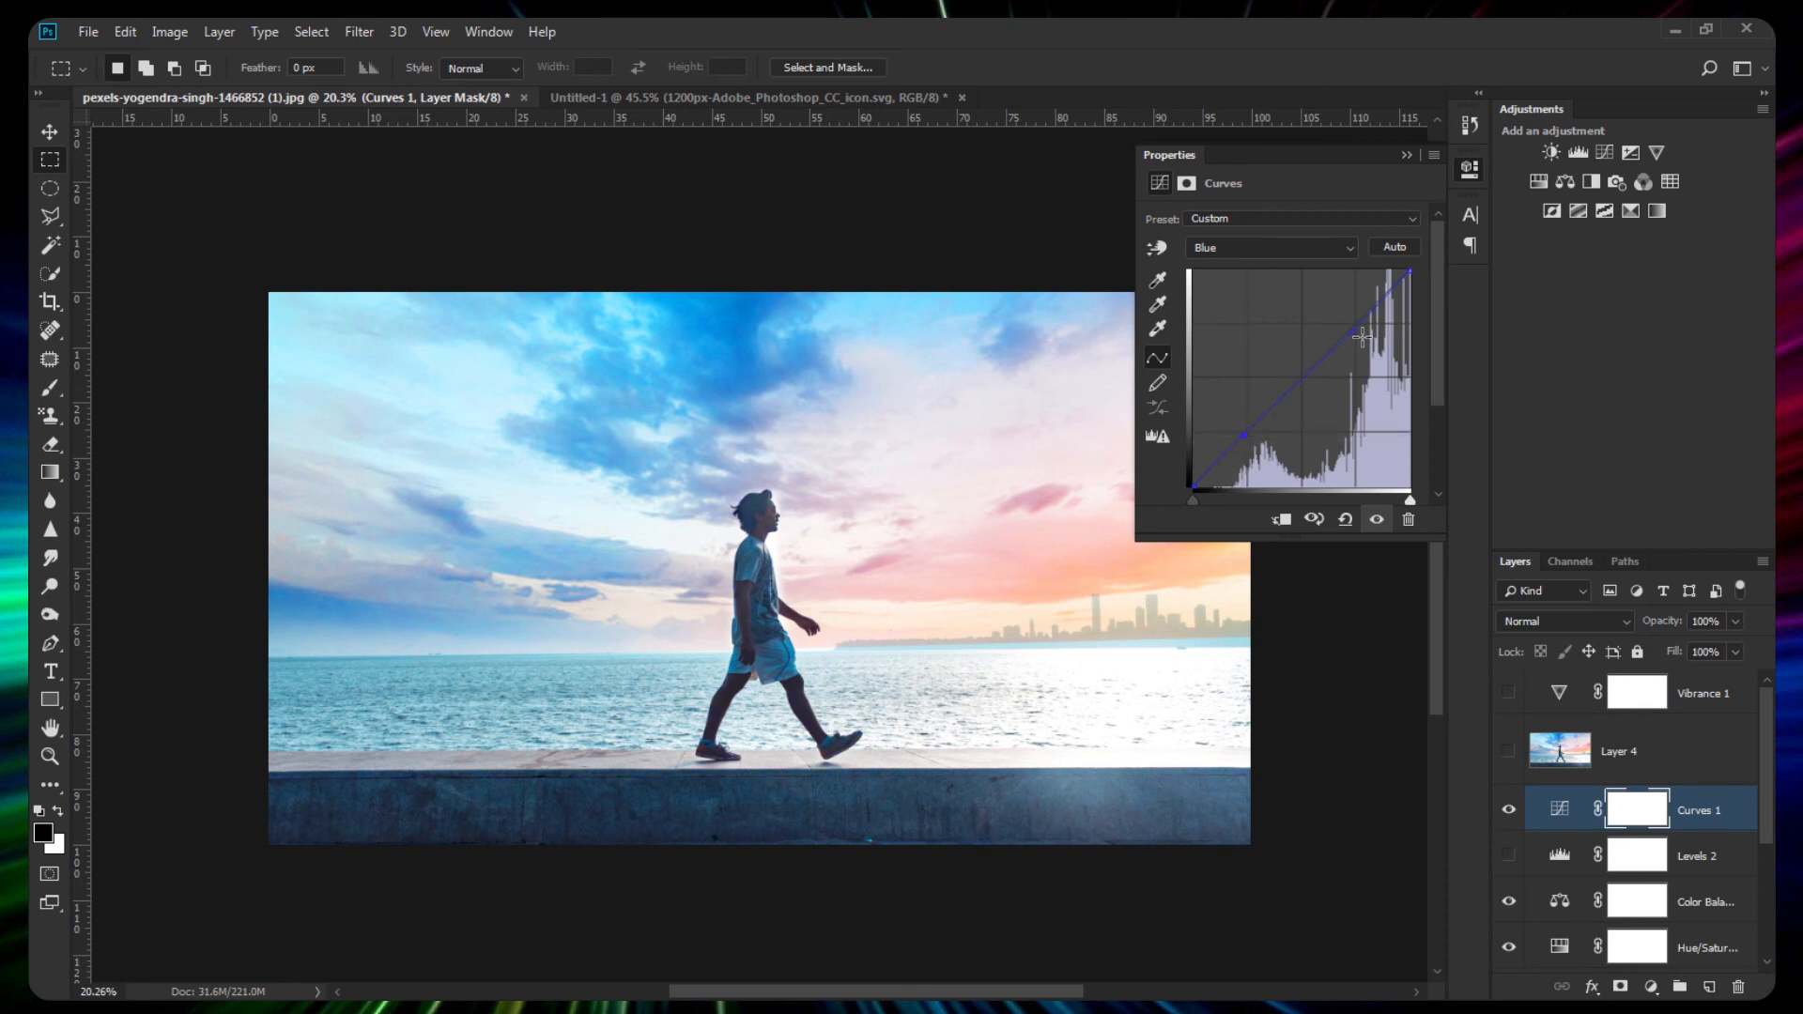
drag(1353, 331, 1348, 332)
click(1403, 158)
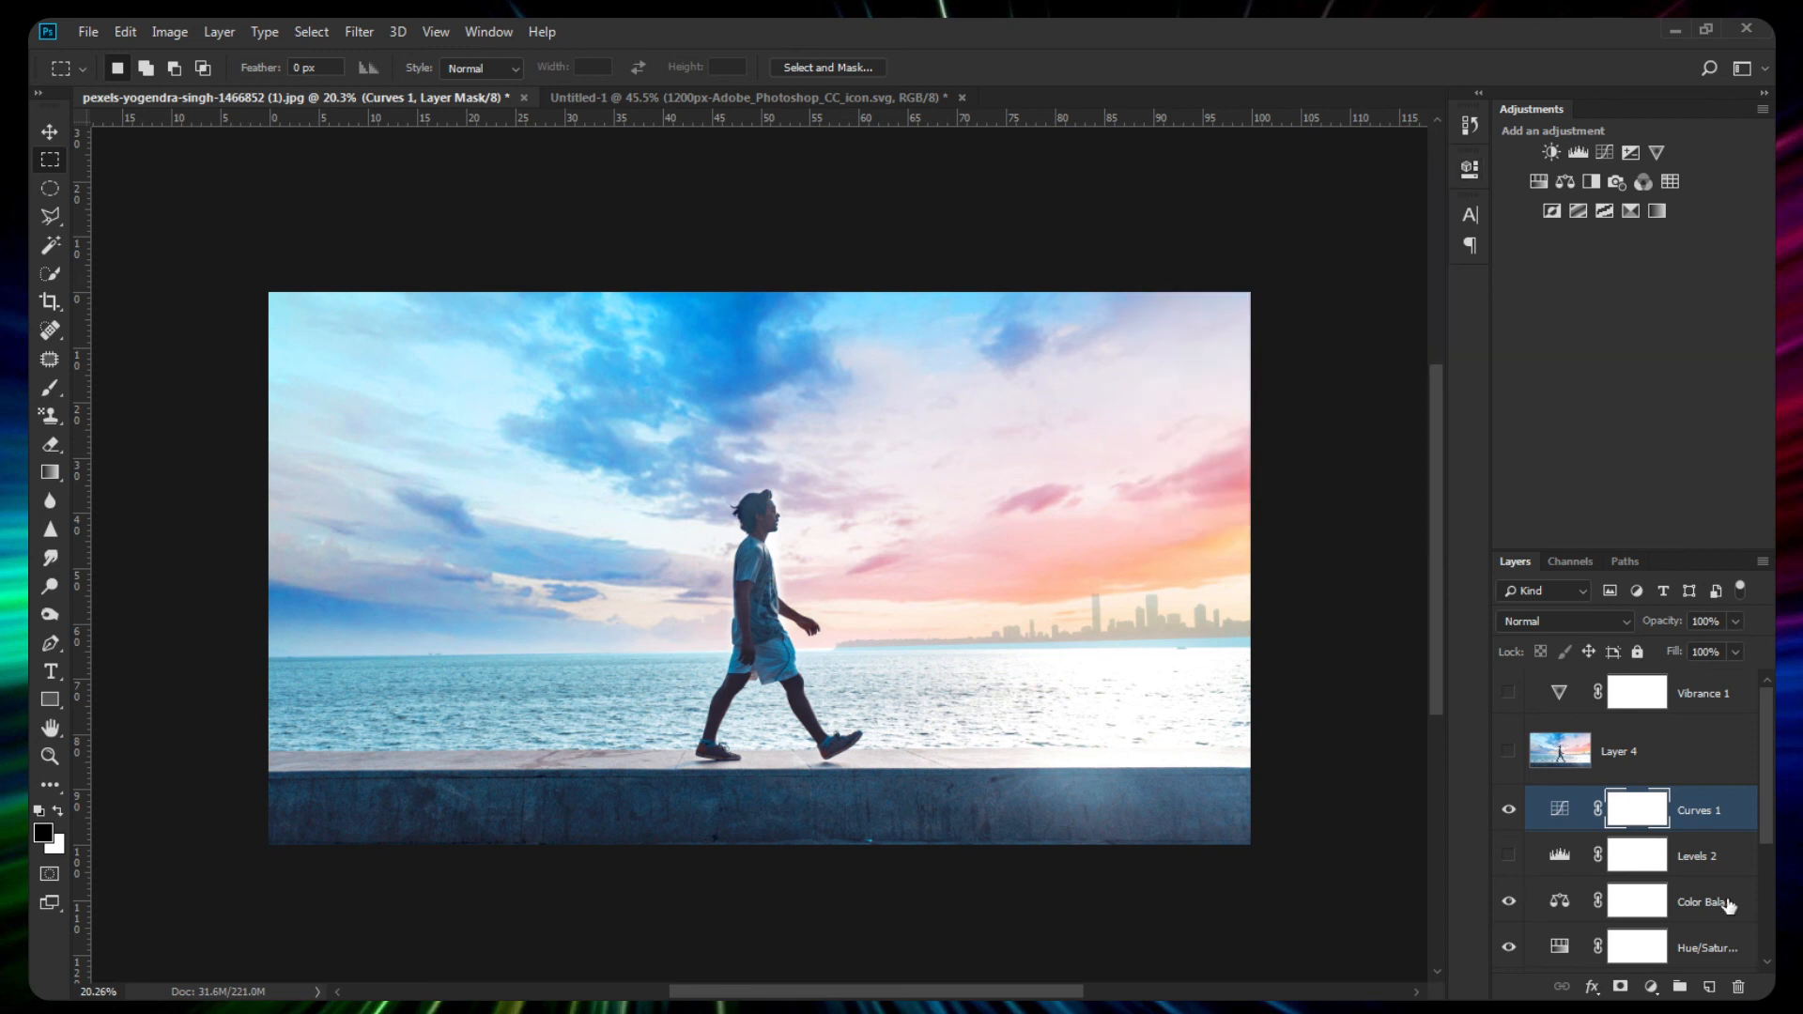
Compare the image with and without the Curves adjustment by toggling its visibility, then view the whole picture.
click(1508, 817)
click(1509, 824)
click(1508, 824)
click(1508, 824)
scroll(801, 369, down, 2)
scroll(805, 441, up, 1)
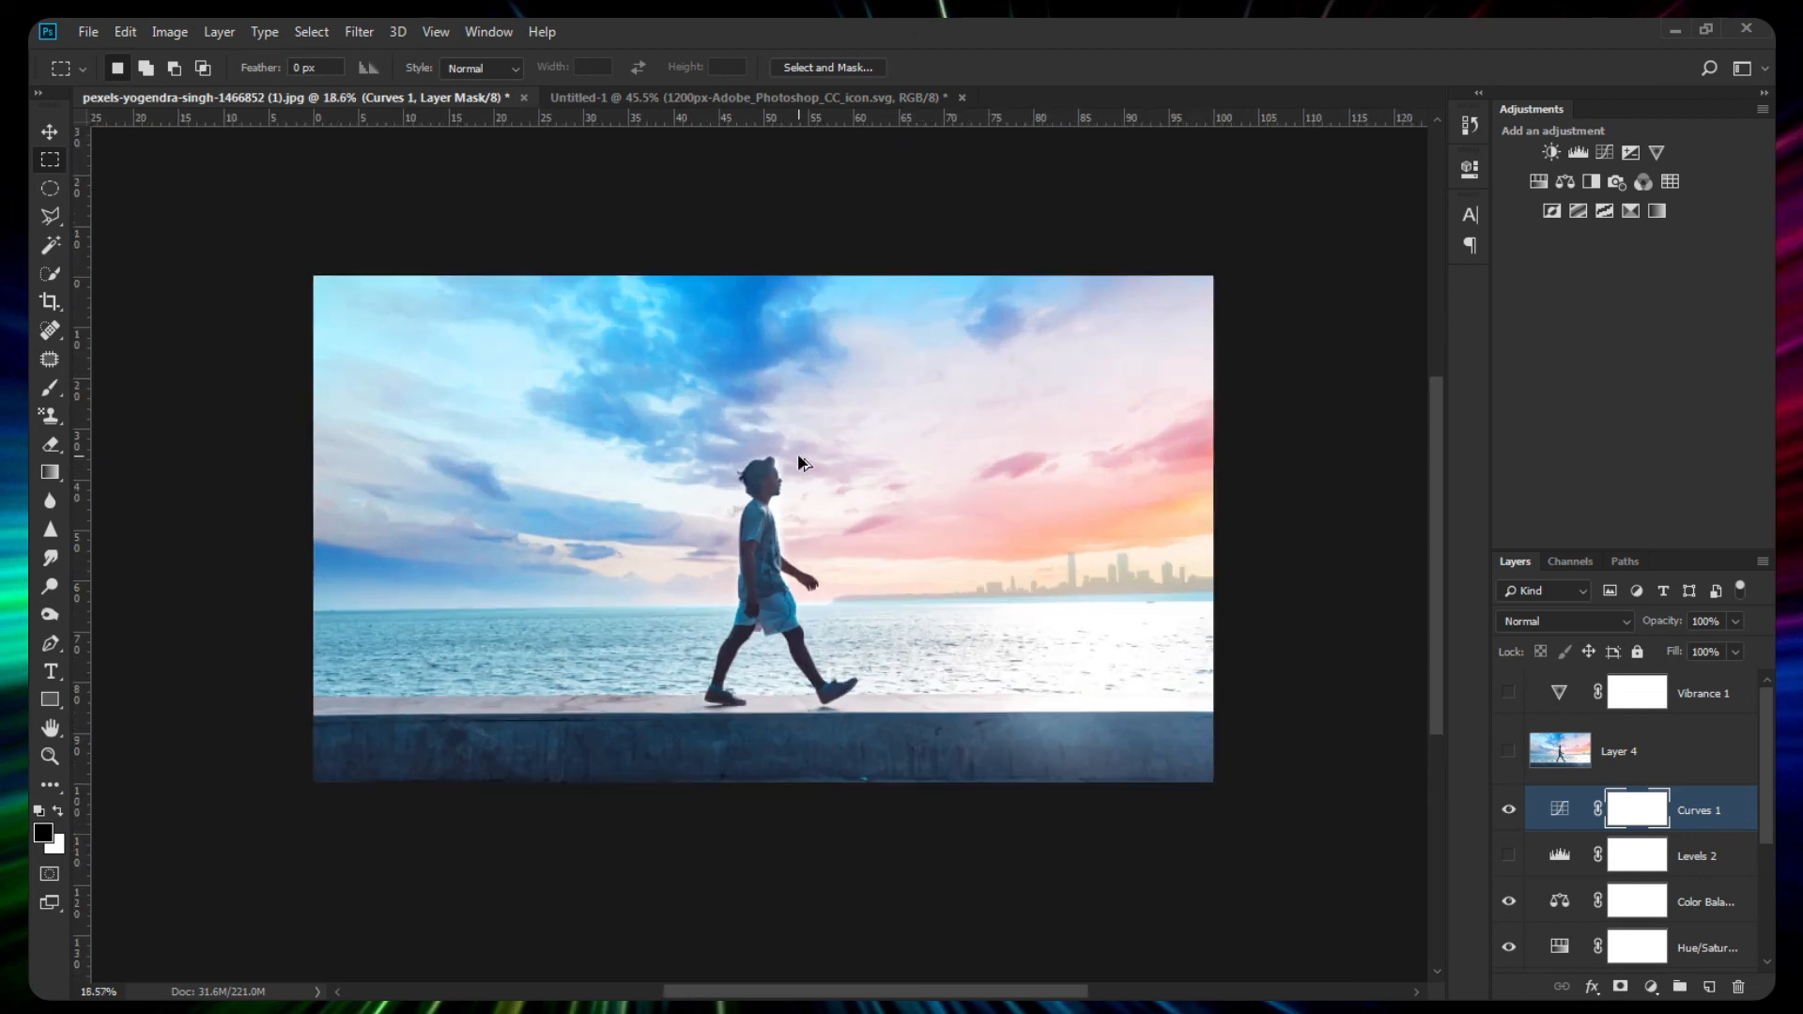